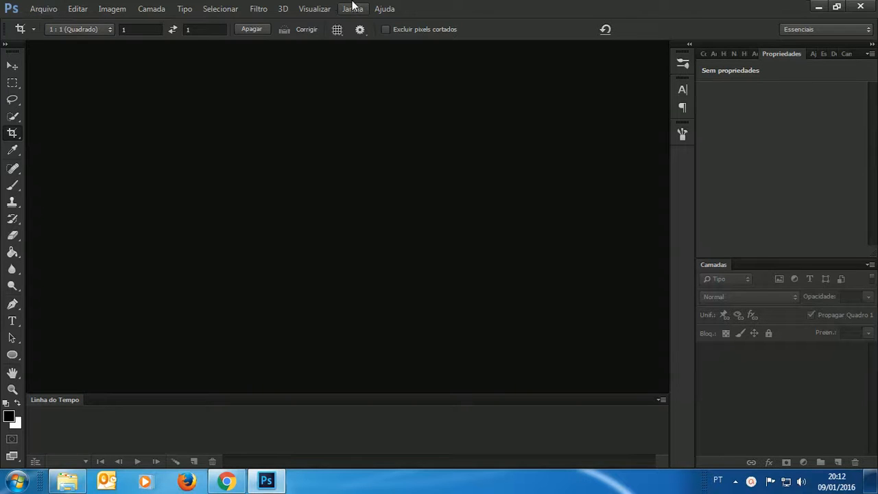
click(821, 6)
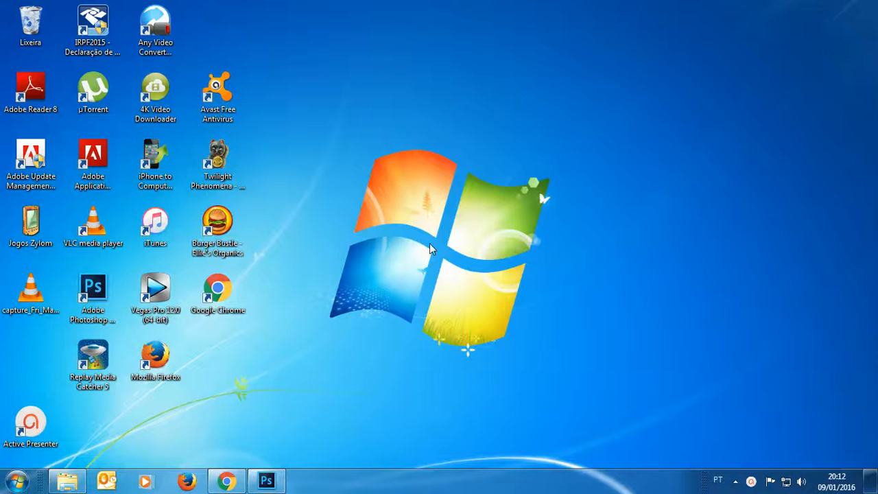
click(266, 480)
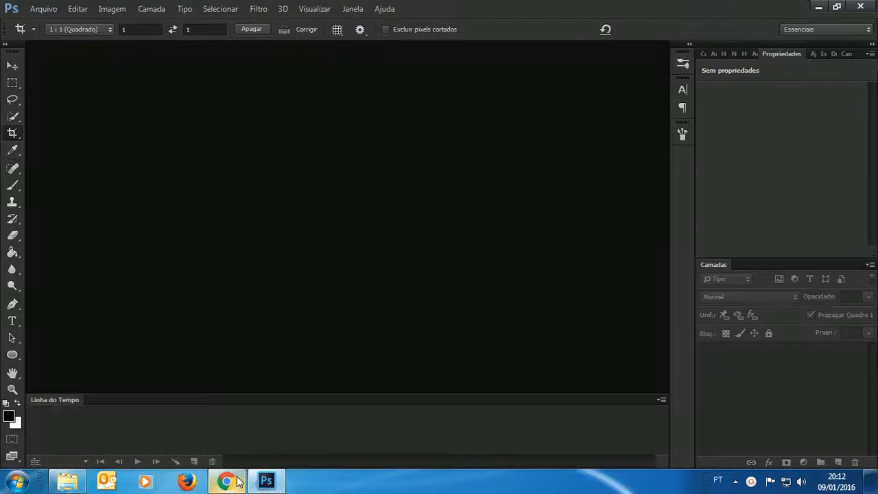
Step: Switch to Chrome, open the F.W.T.S. Tumblr blog in a new tab, view it, and minimize the browser
click(226, 480)
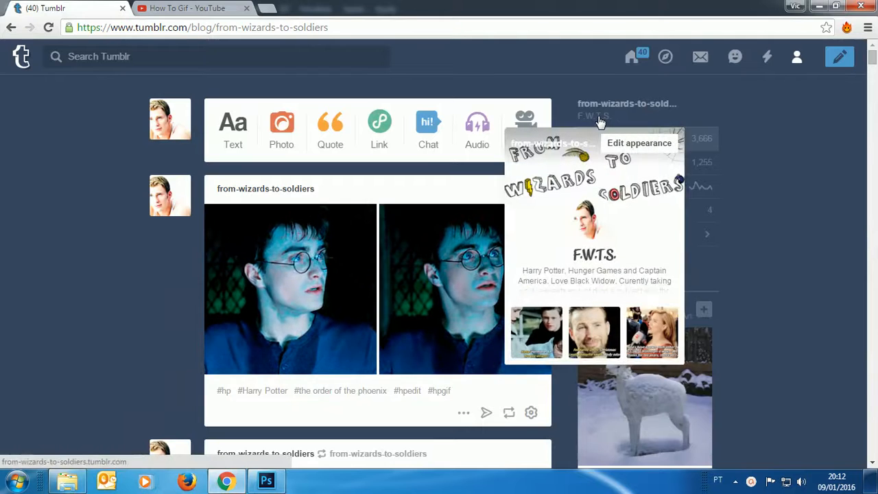
right_click(599, 118)
click(620, 126)
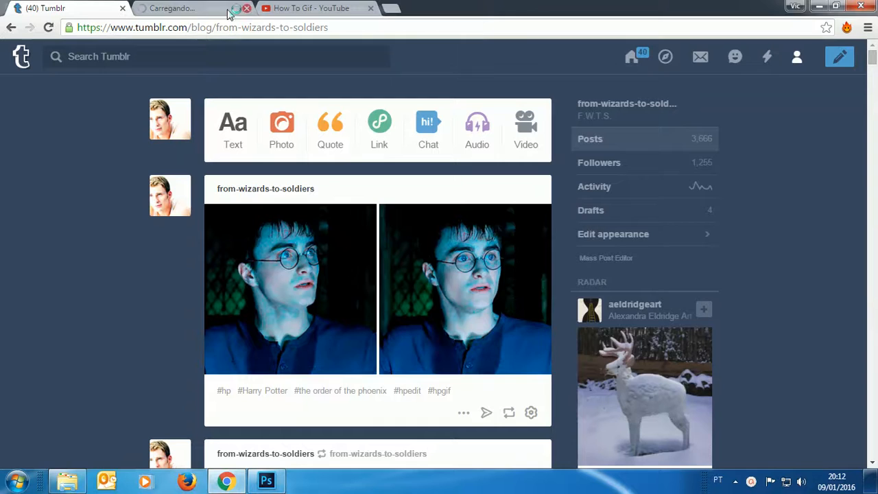
click(205, 7)
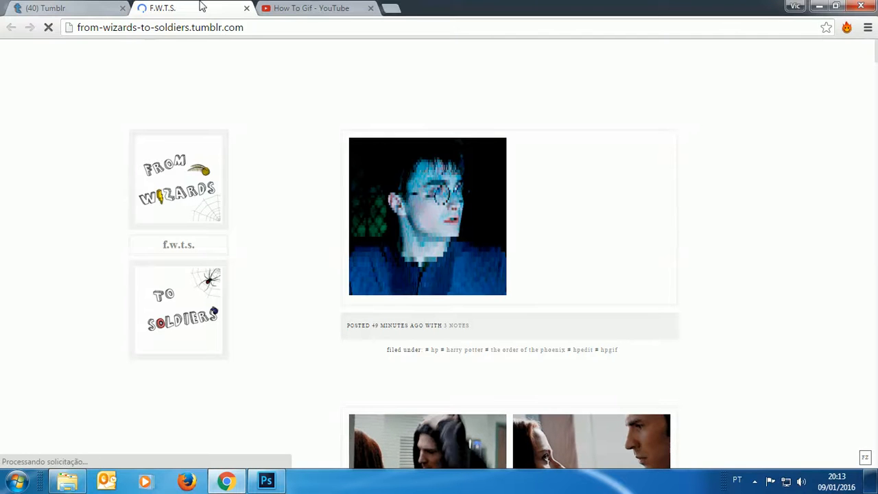
click(83, 6)
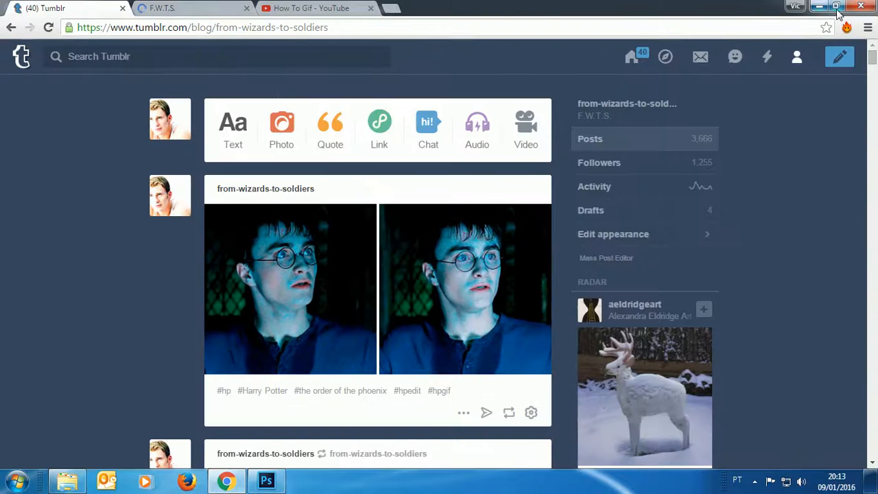
click(820, 6)
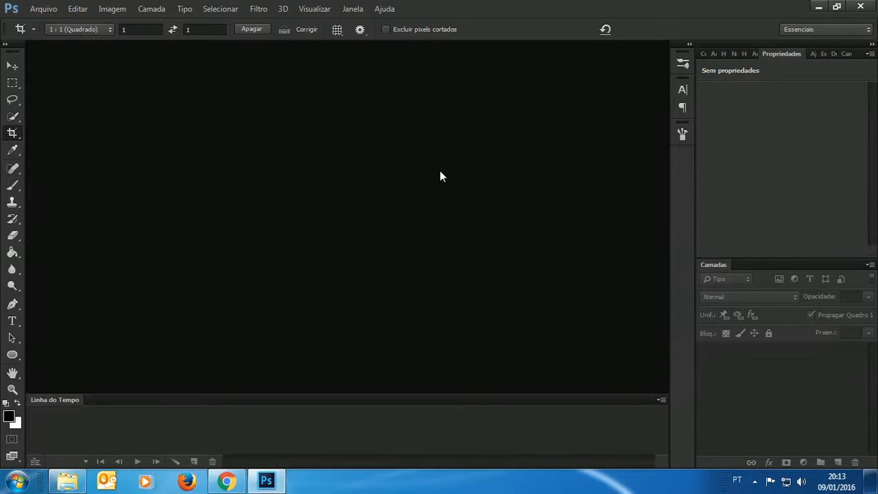
click(818, 7)
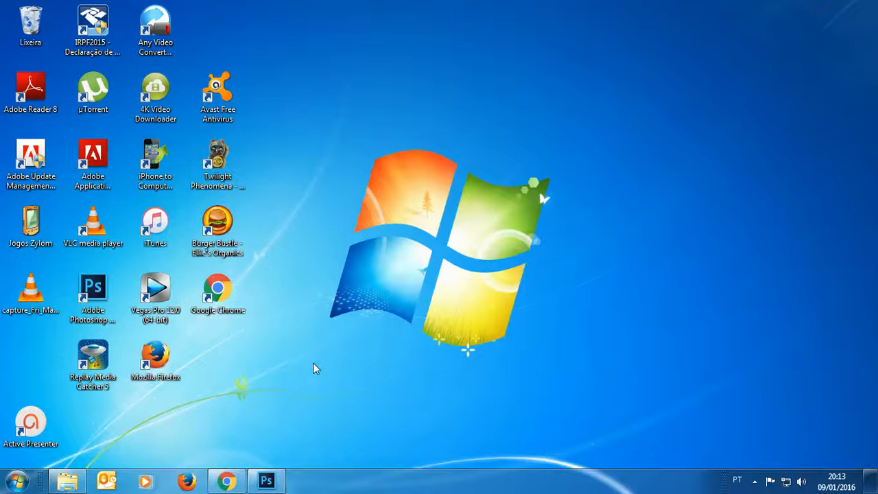
click(267, 480)
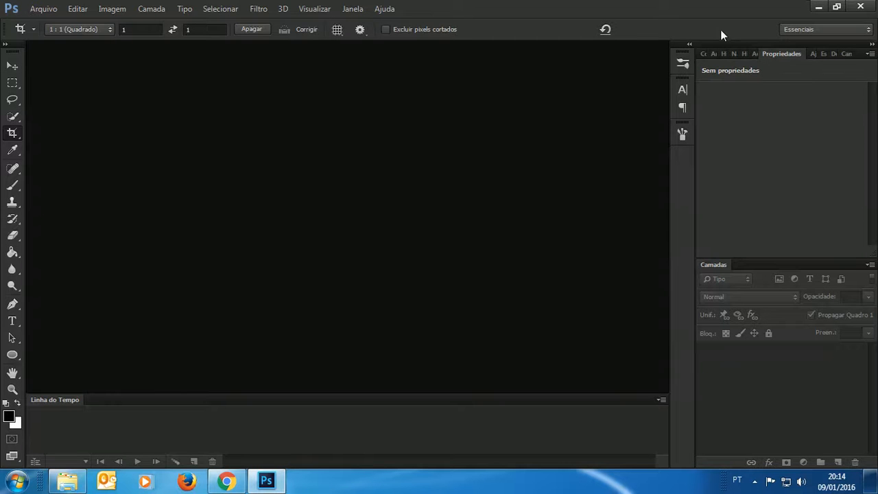
Step: Switch to Windows Explorer and open the Harry Potter and the Order of the Phoenix MP4 with VLC media player
click(818, 7)
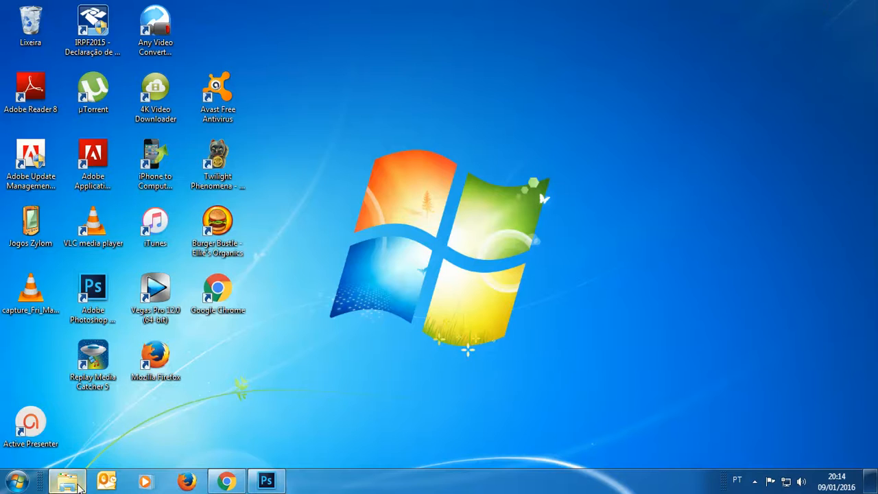
click(75, 484)
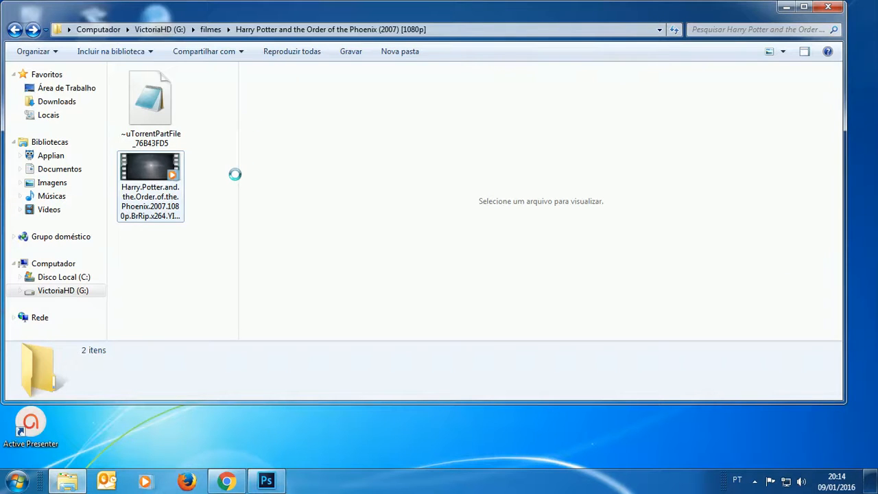
right_click(162, 190)
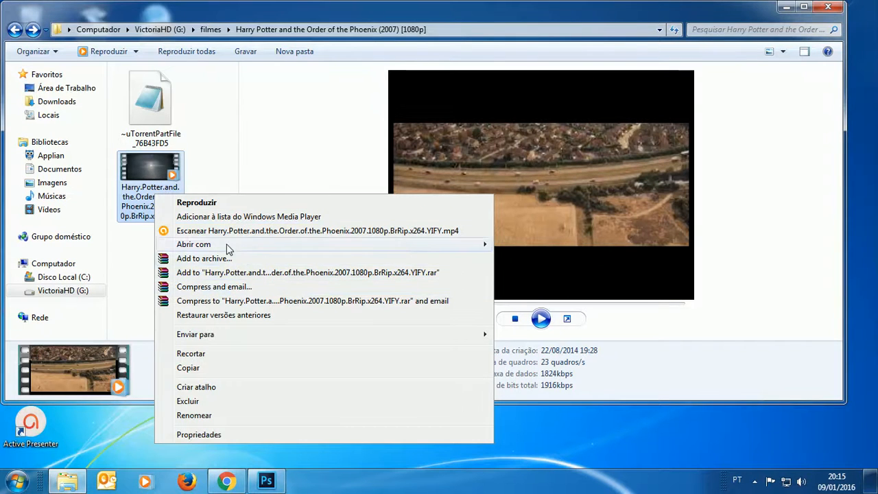
click(146, 264)
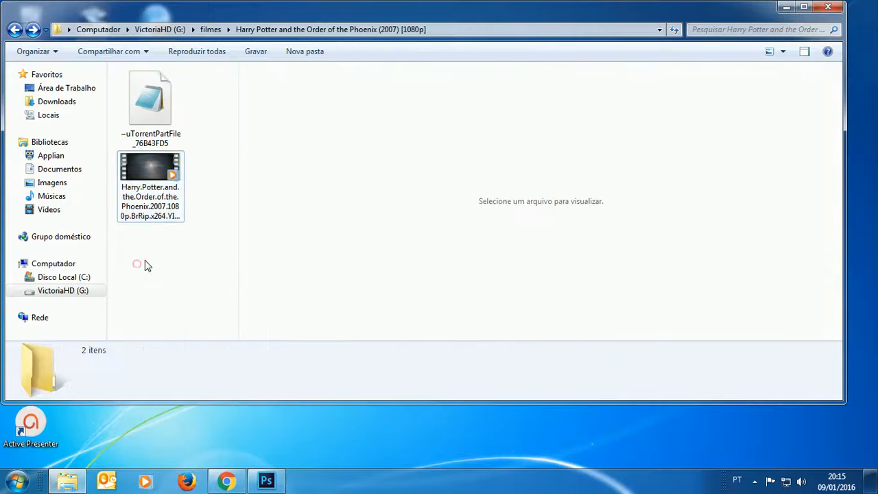
click(154, 165)
right_click(152, 181)
mouse_move(192, 237)
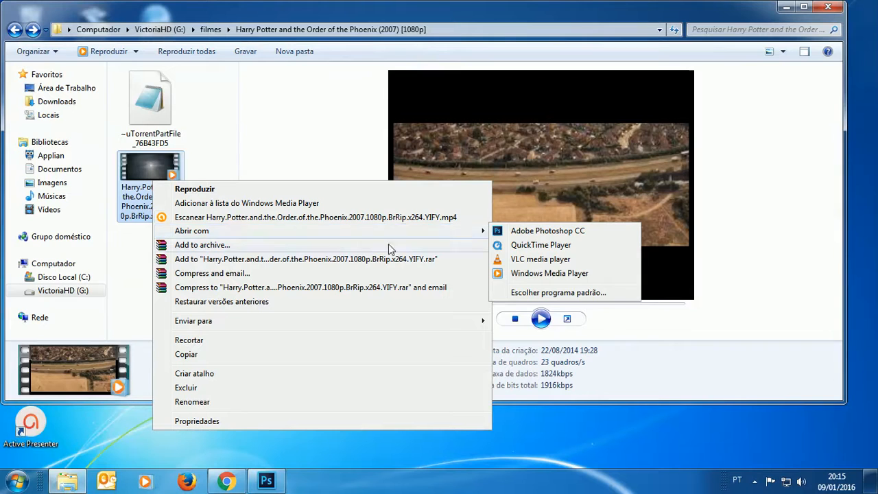
click(542, 259)
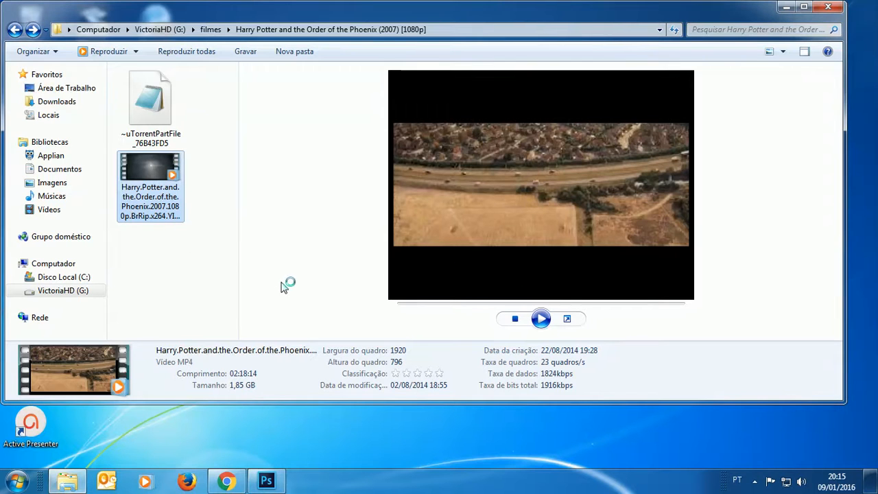
Step: Minimize the file window, maximize the VLC player window, and pause the film
click(786, 8)
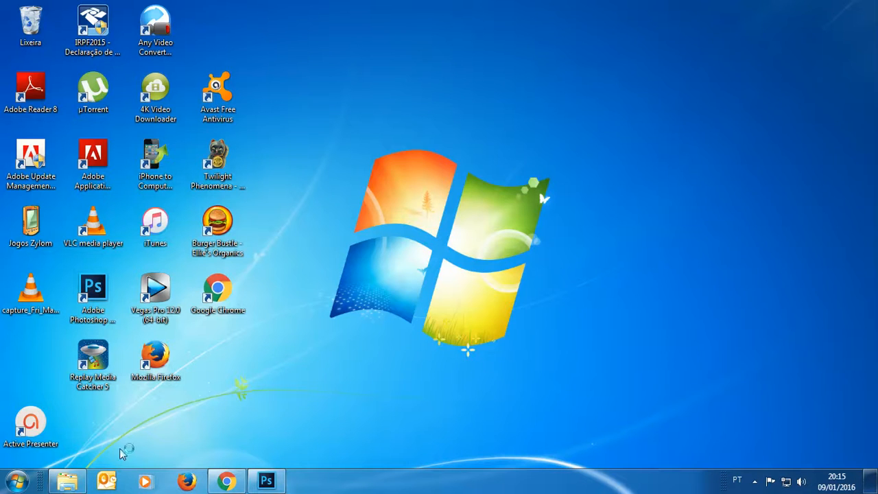
mouse_move(69, 484)
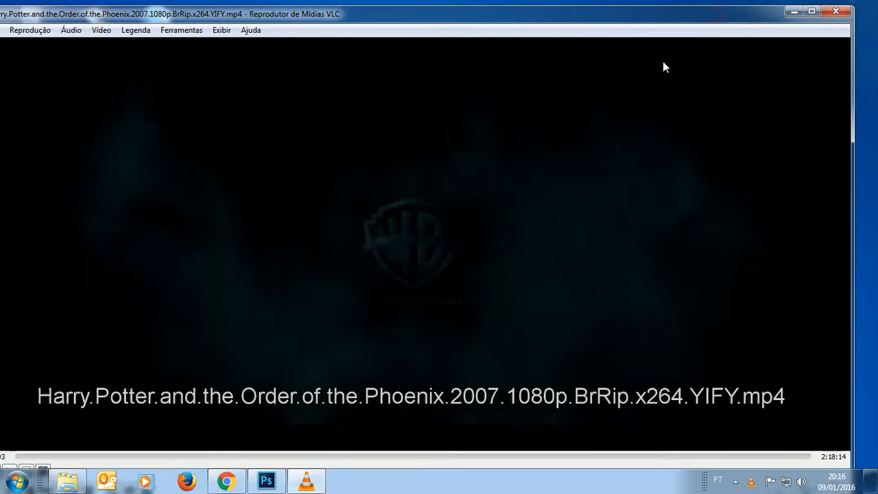
click(812, 12)
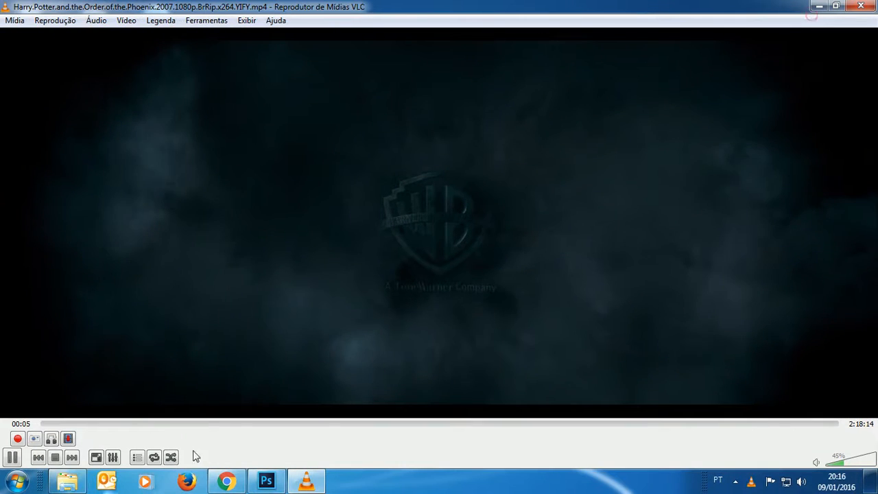
key(space)
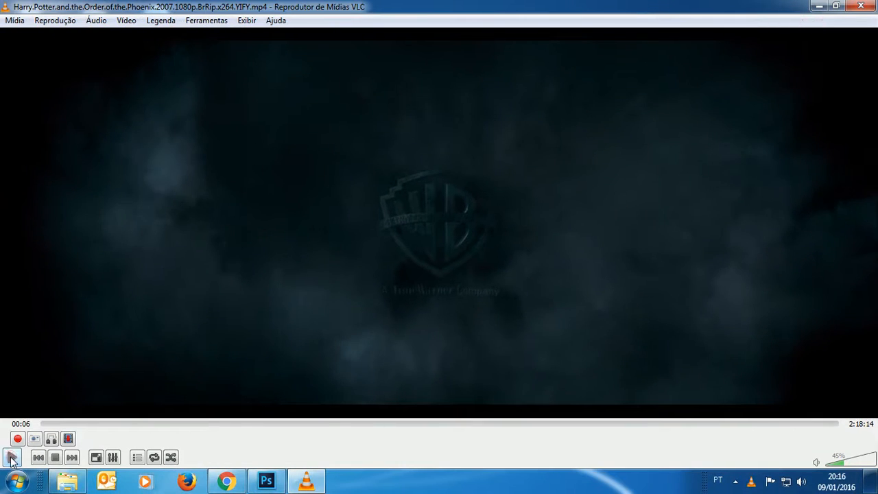
Step: Seek through the film to the covered bridge scene at 56:37 and pause playback there
click(286, 424)
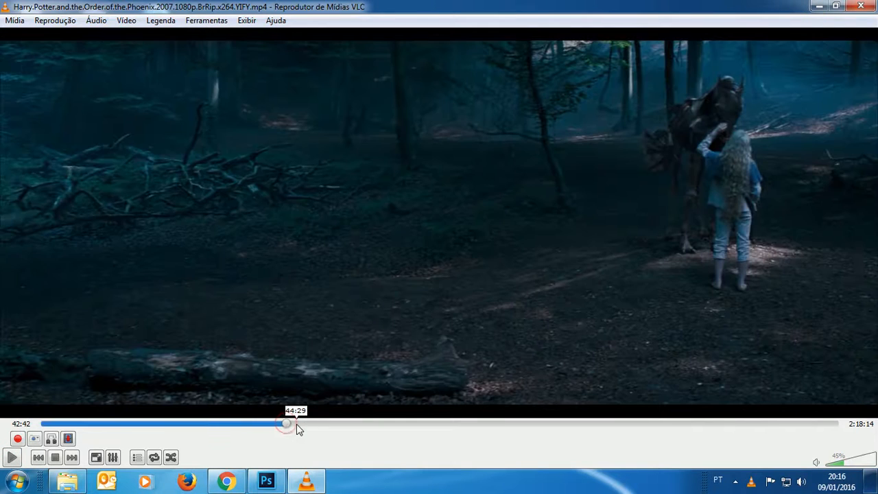
click(296, 424)
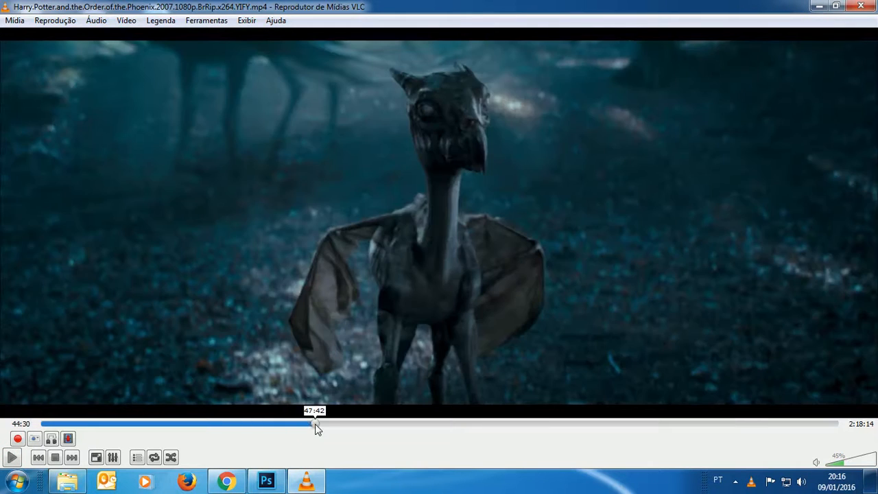
click(315, 425)
key(space)
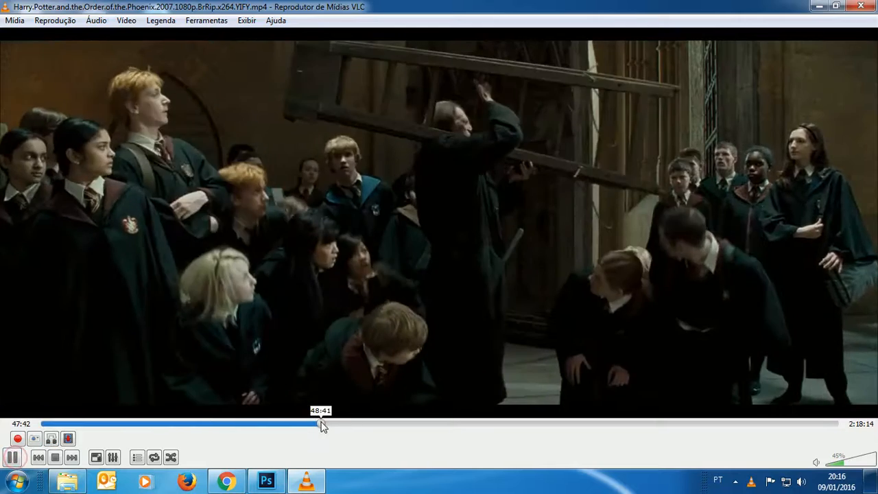
click(323, 424)
click(330, 424)
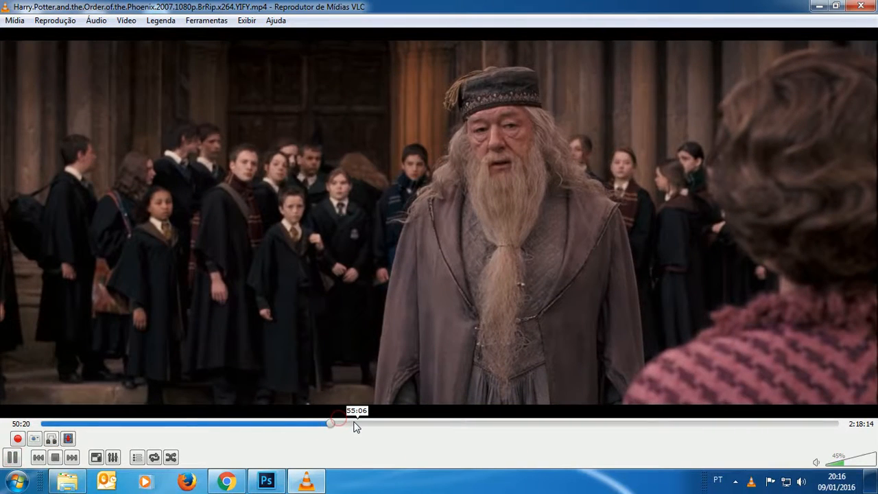
click(356, 424)
click(370, 424)
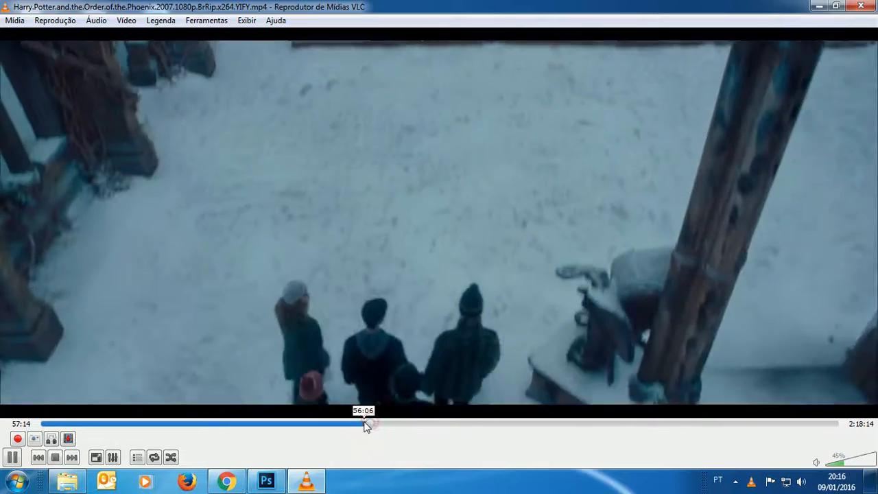
click(366, 424)
click(367, 424)
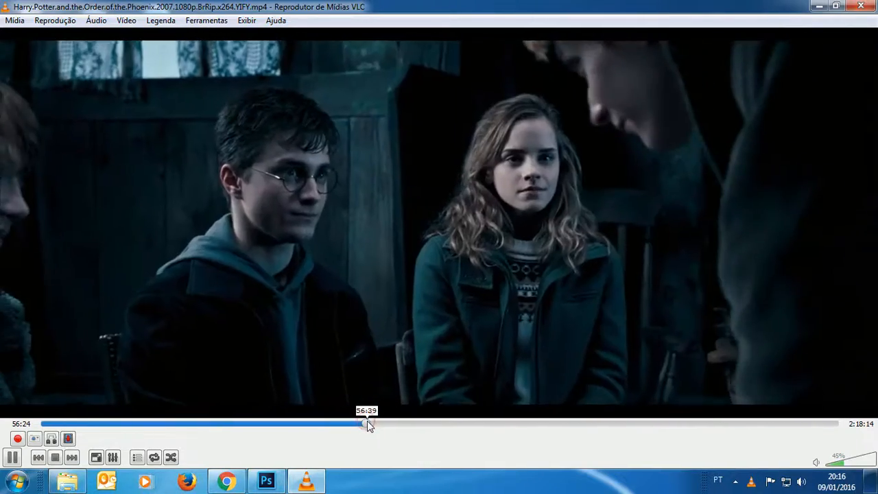
click(367, 424)
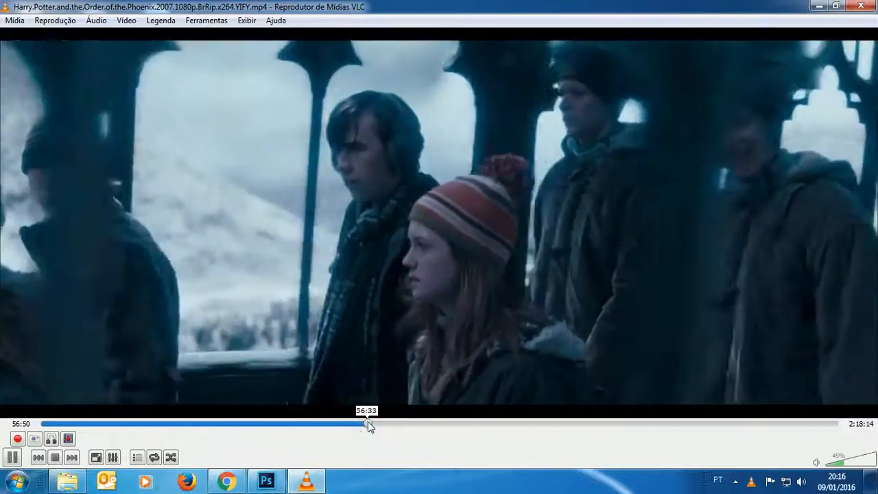
click(367, 424)
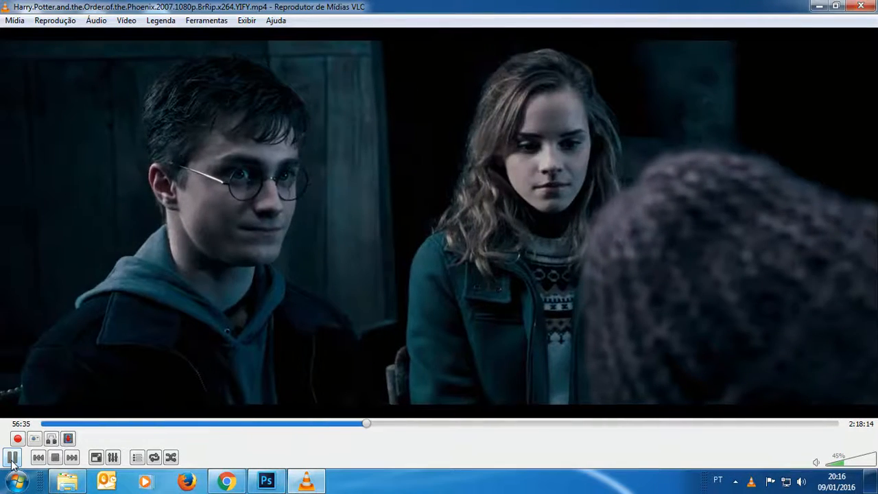
click(12, 460)
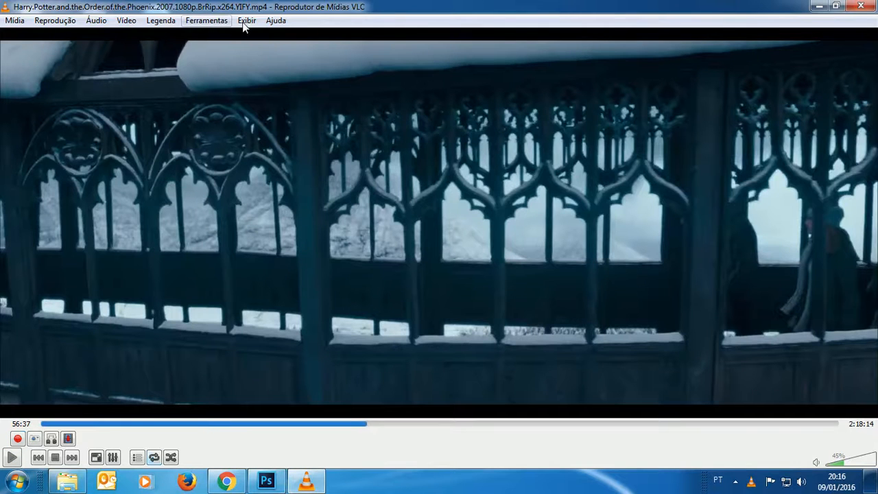
Step: Check in the player's view options whether the advanced controls (Controles Avançados) are enabled
click(215, 22)
mouse_move(241, 22)
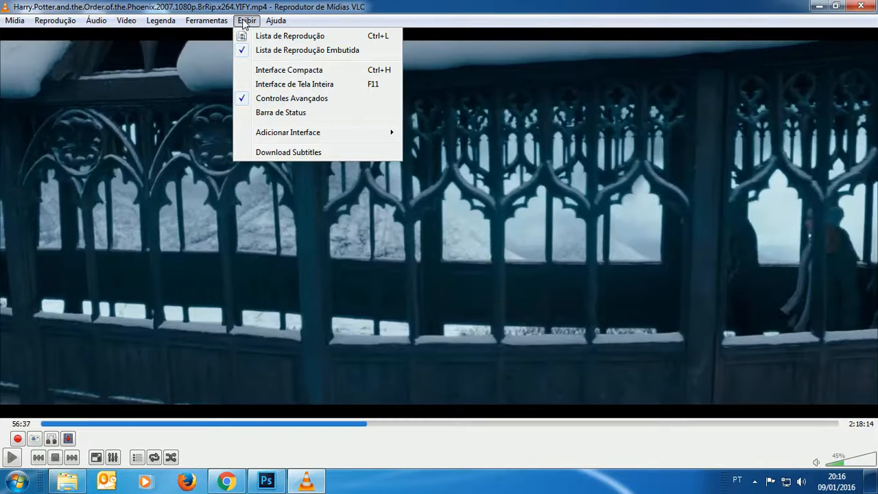
click(246, 20)
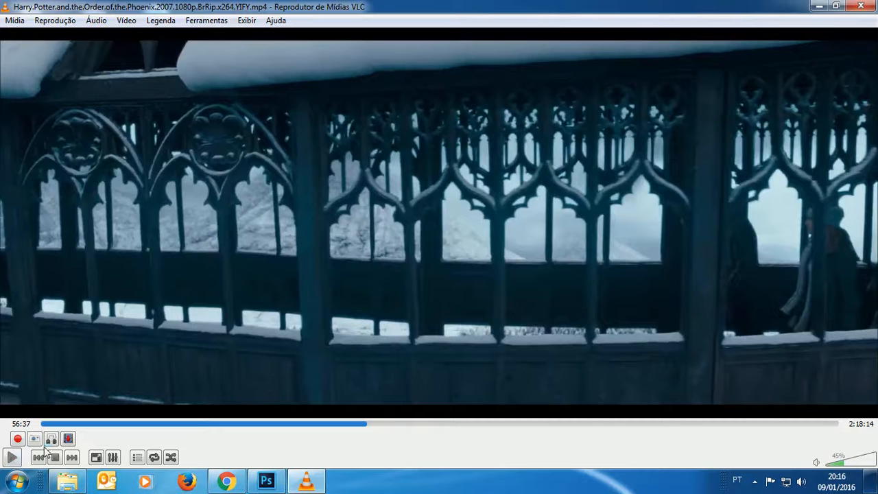
Step: Record the film from 56:37 to 57:04, pause playback, and close the player
click(17, 439)
click(11, 459)
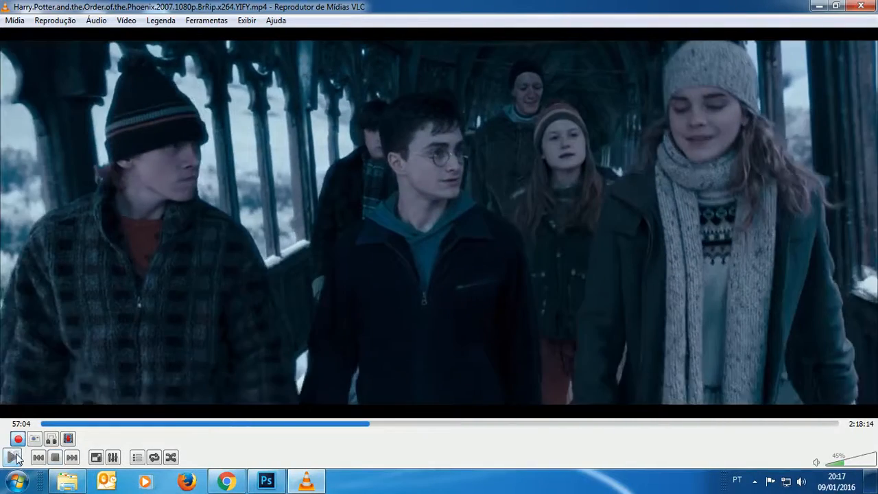
click(12, 457)
click(861, 7)
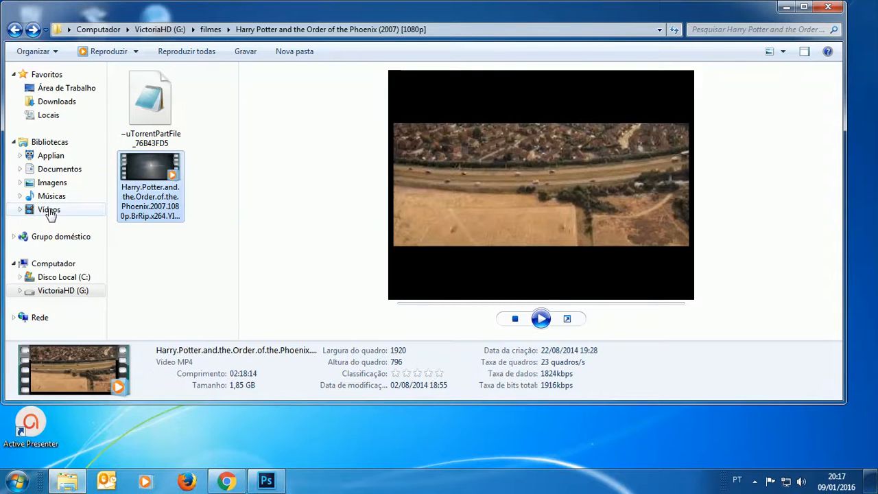
Step: Open the Vídeos library in Windows Explorer and locate the newly recorded vlc-record clip
click(49, 210)
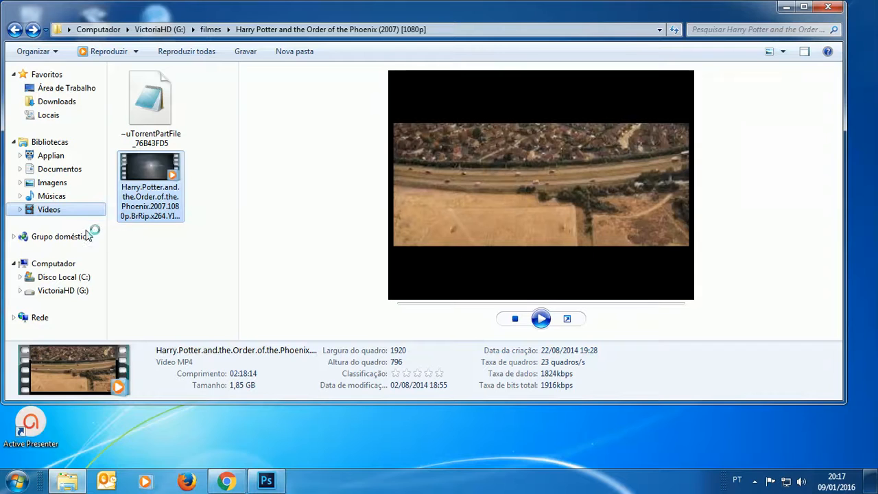
click(48, 212)
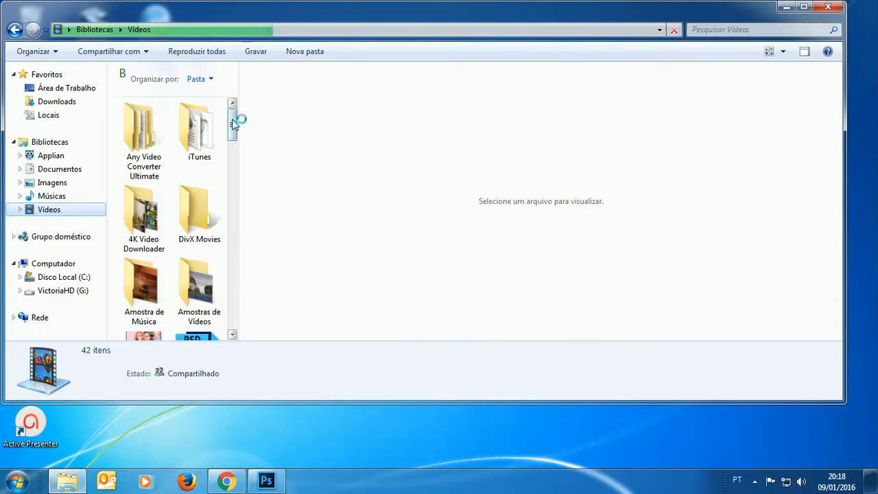
mouse_move(230, 120)
mouse_down()
mouse_move(230, 158)
mouse_move(229, 127)
mouse_move(230, 135)
mouse_up()
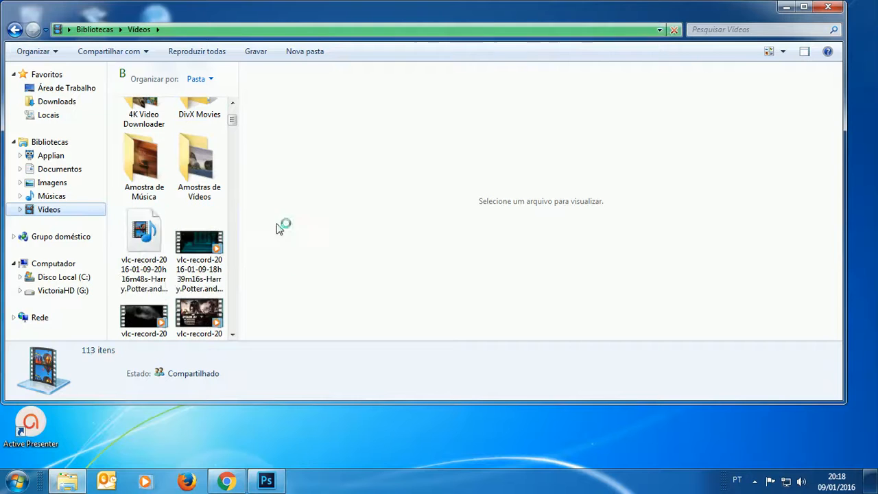
Step: Preview the newly recorded vlc-record clip in the Vídeos library, minimize the window, and switch to Photoshop
click(147, 244)
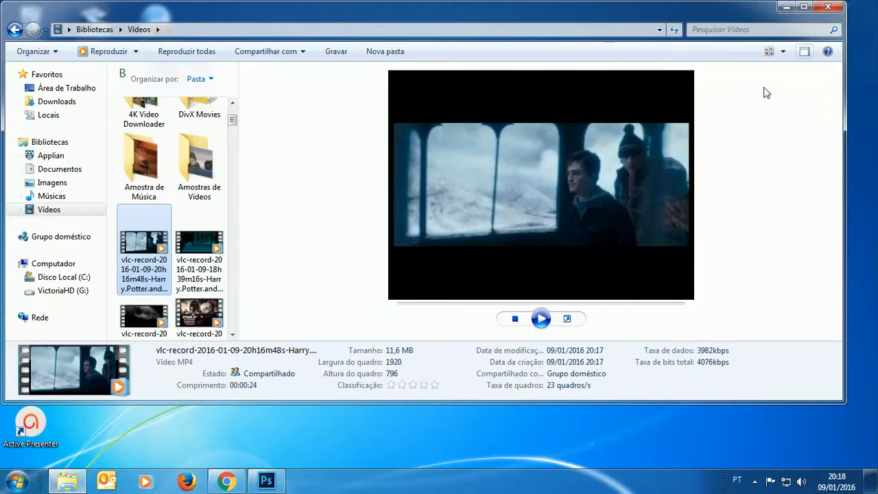
click(786, 7)
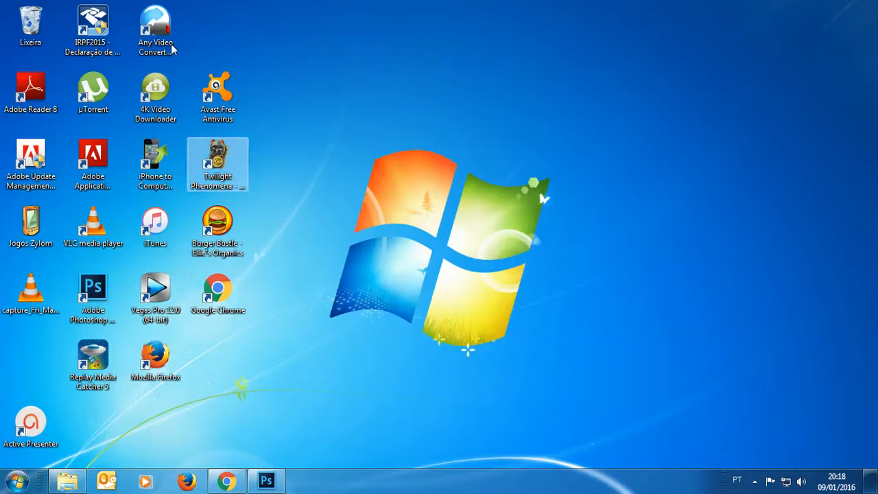
click(267, 481)
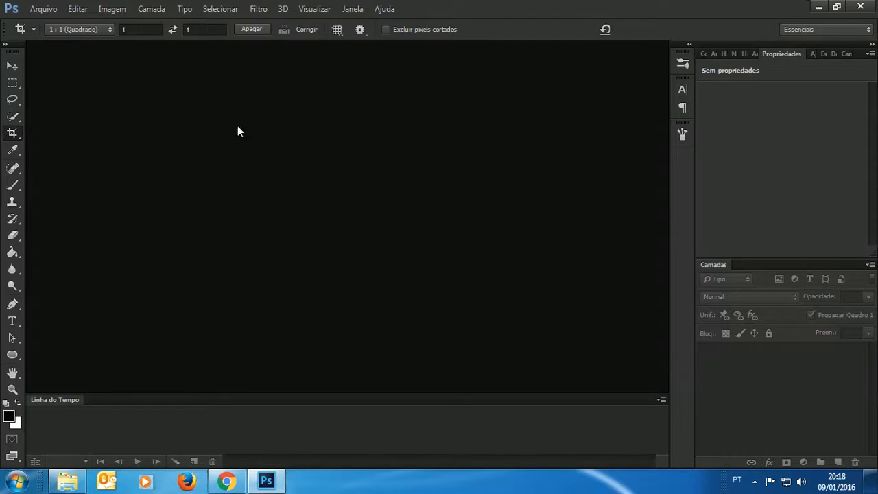
click(48, 7)
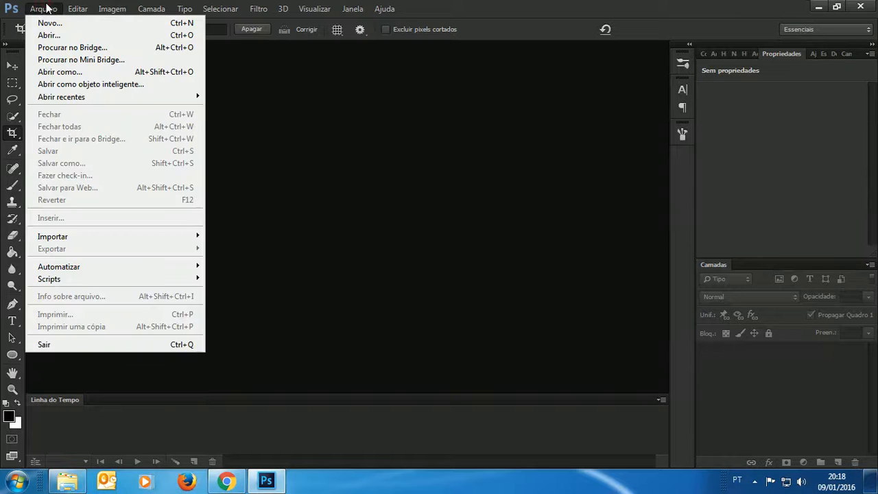
mouse_move(89, 237)
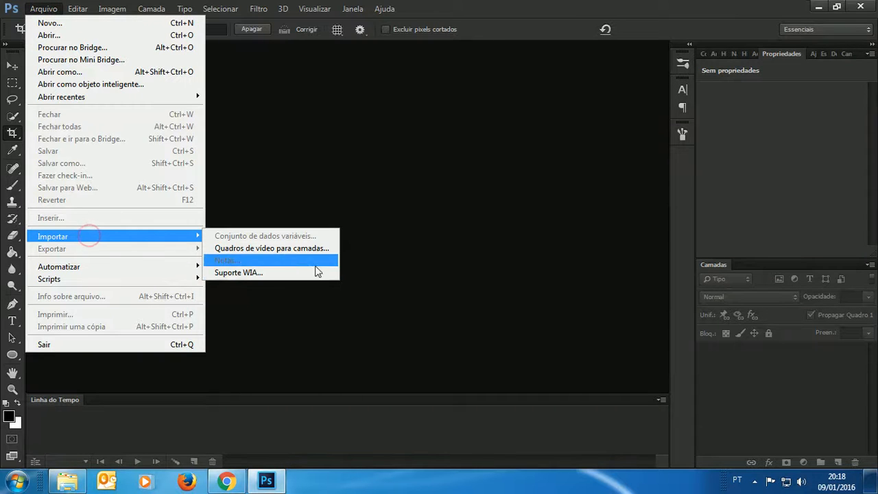
click(292, 250)
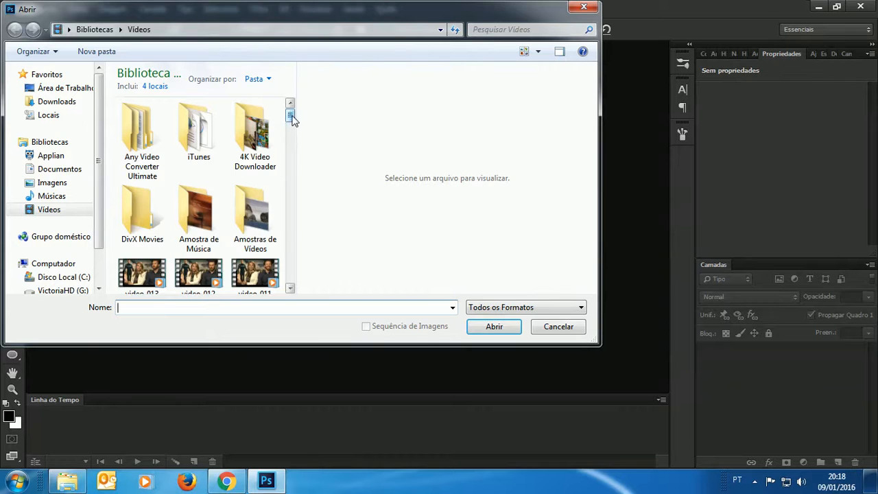
scroll(290, 118, down, 1)
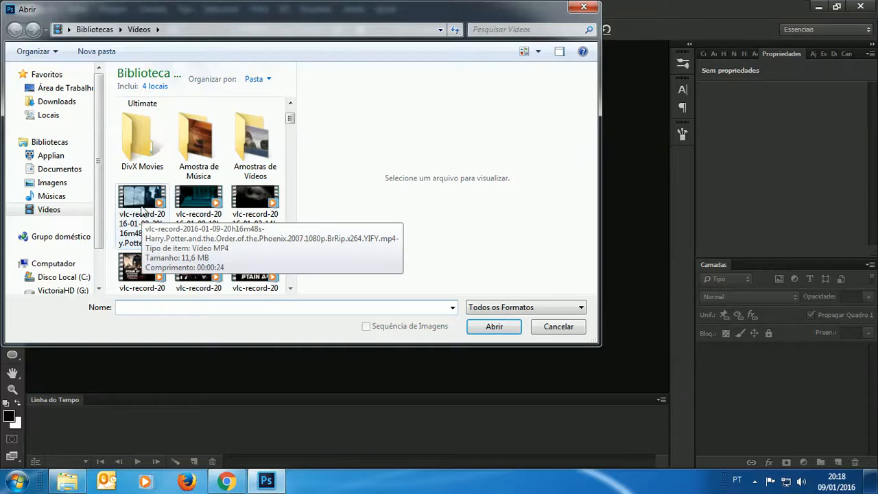
click(142, 208)
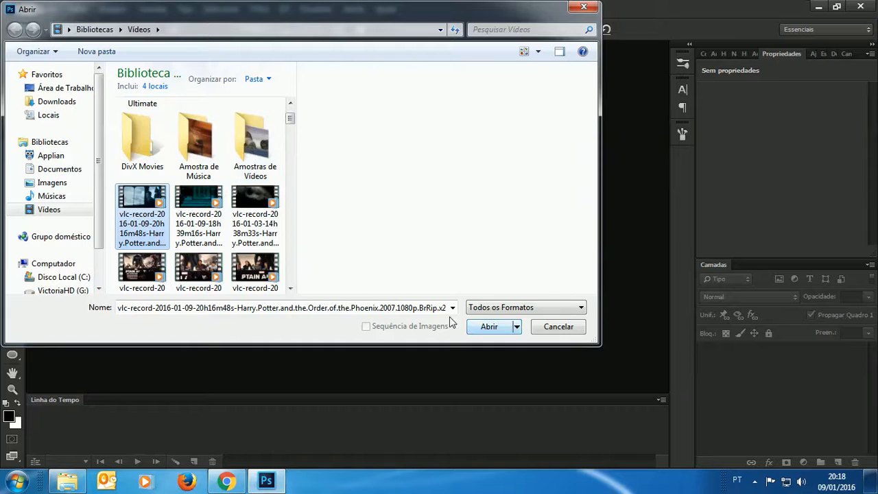
click(503, 328)
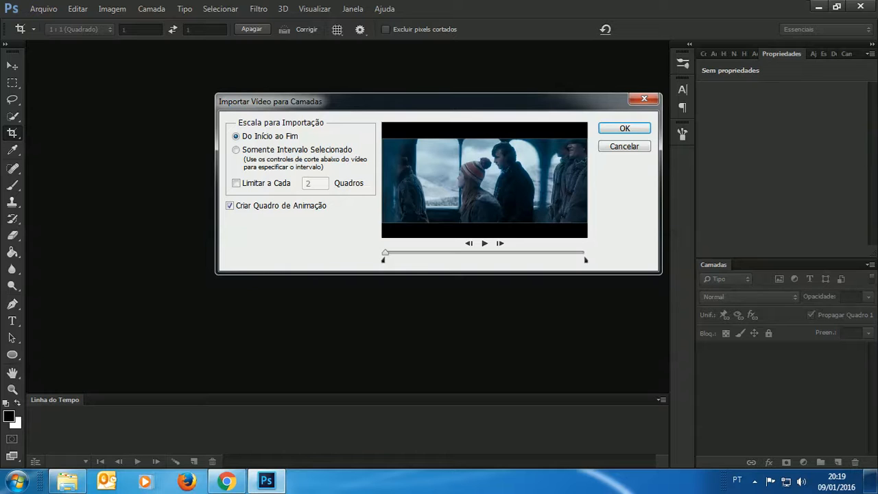
Step: Trim the import range to the middle section of the clip and import only that interval as layers with an animation frame sequence
mouse_move(384, 261)
mouse_down()
mouse_move(433, 260)
mouse_move(390, 262)
mouse_up()
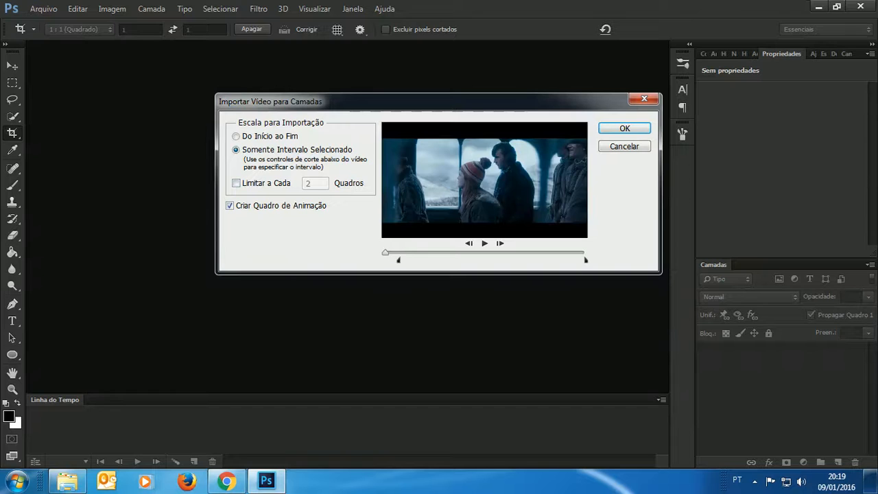
drag(398, 260, 462, 260)
drag(568, 260, 528, 261)
click(622, 127)
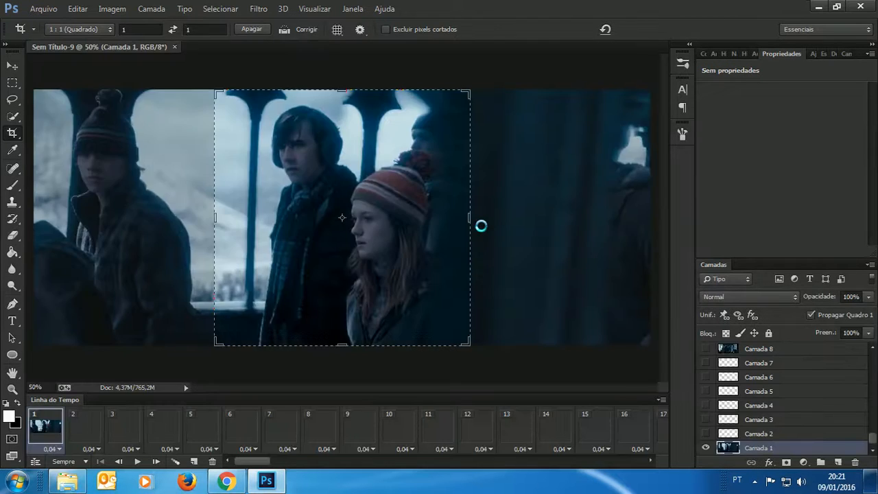
Step: Zoom the document out to 25.92% and examine the last and first frames of the imported animation
click(733, 54)
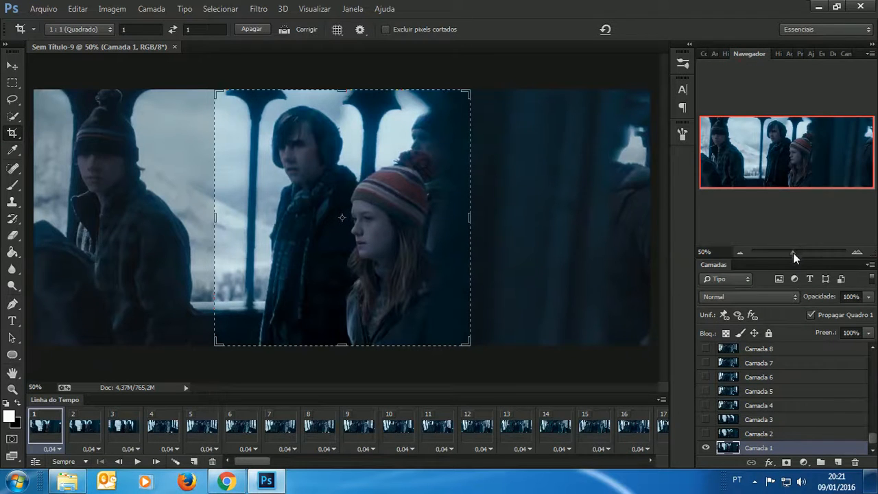
drag(793, 252, 789, 253)
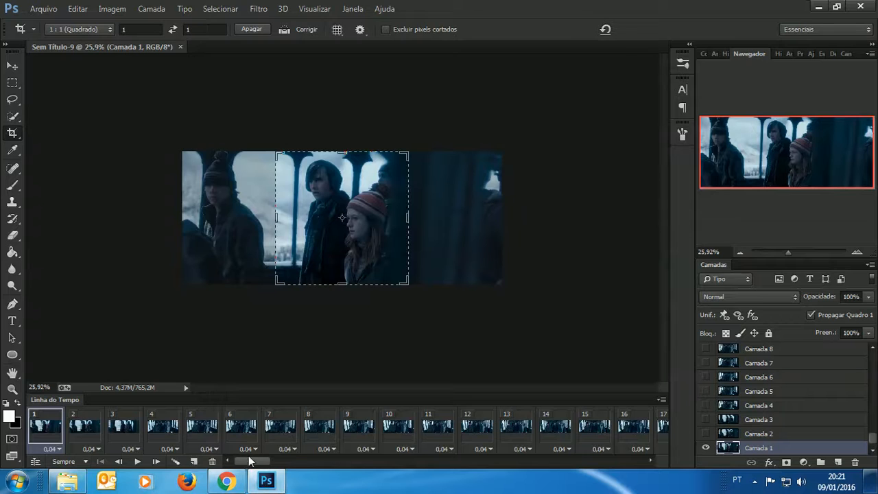
drag(251, 462, 640, 462)
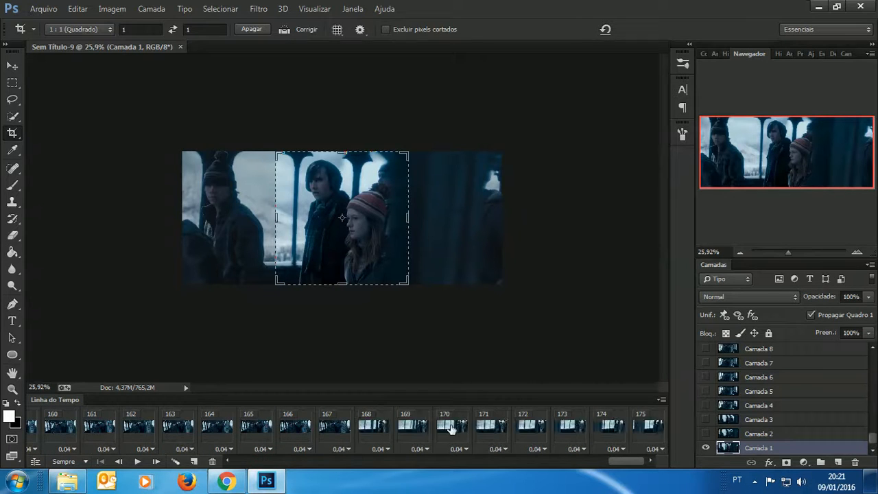
click(662, 432)
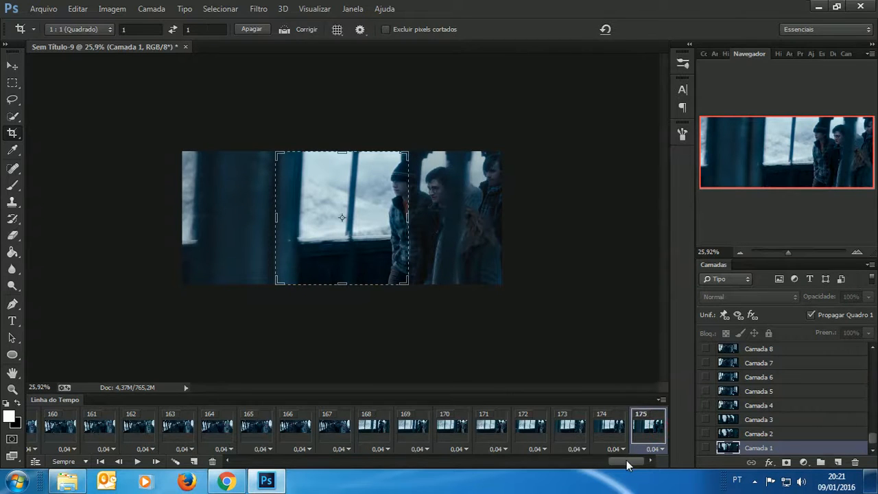
drag(627, 465, 245, 464)
click(59, 424)
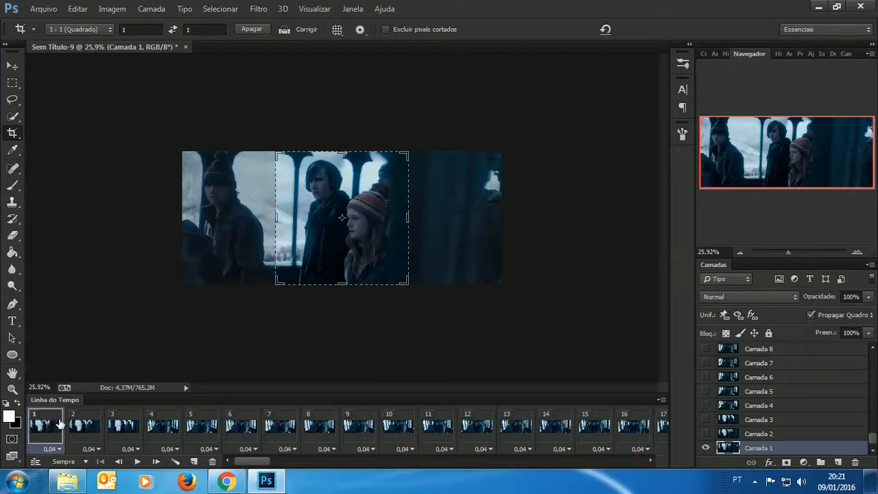
Step: Compare frames 3 and 4 to find the scene cut, and delete frames 1 to 3 from the animation
click(123, 431)
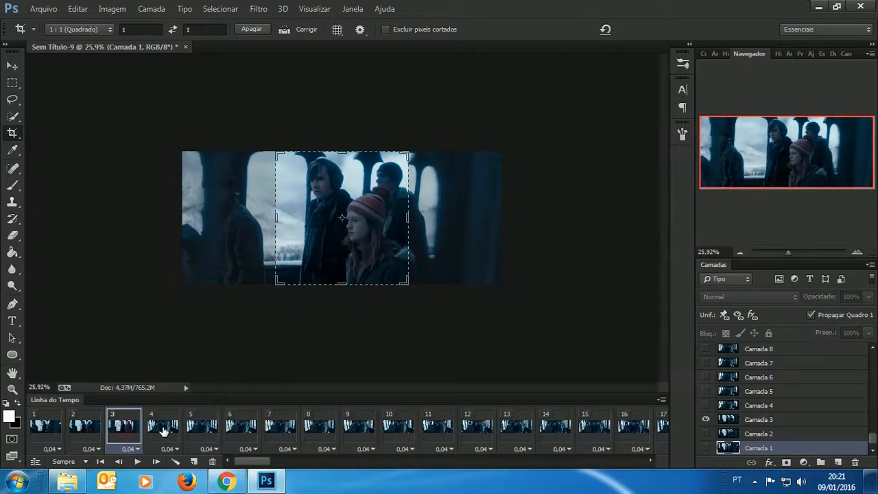
click(163, 431)
click(125, 429)
click(160, 430)
click(130, 429)
shift+click(51, 429)
click(213, 462)
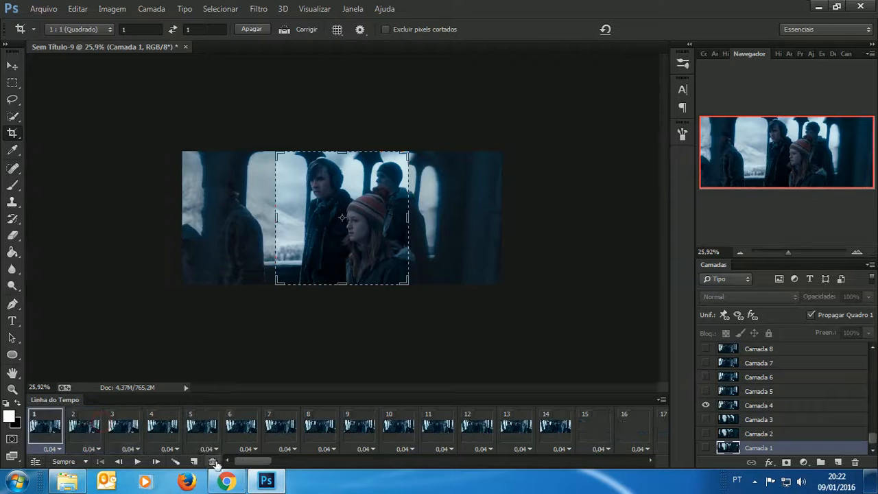
Step: Find the scene change near the end of the animation and delete frames 165 to 172
drag(251, 461, 638, 460)
click(653, 427)
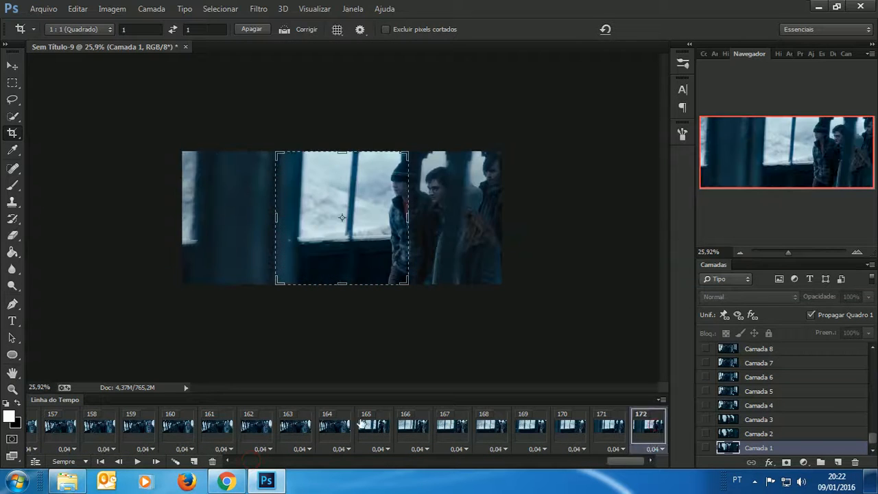
click(341, 428)
click(364, 427)
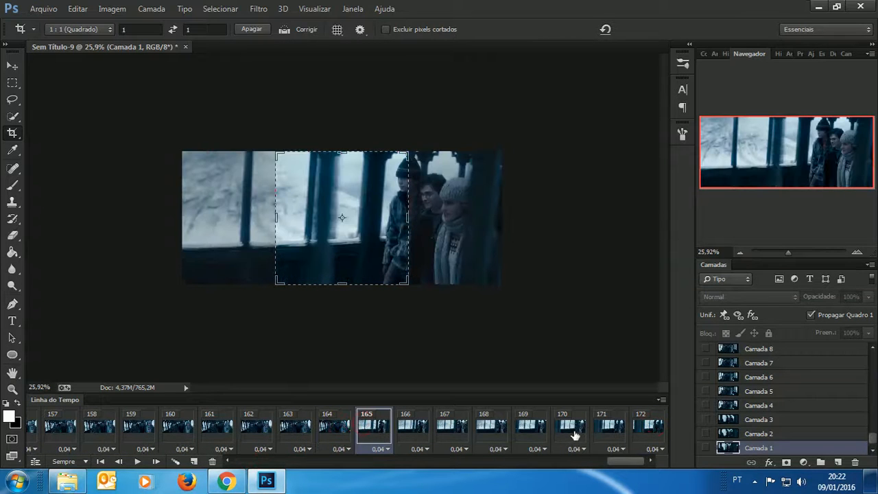
shift+click(640, 428)
click(213, 461)
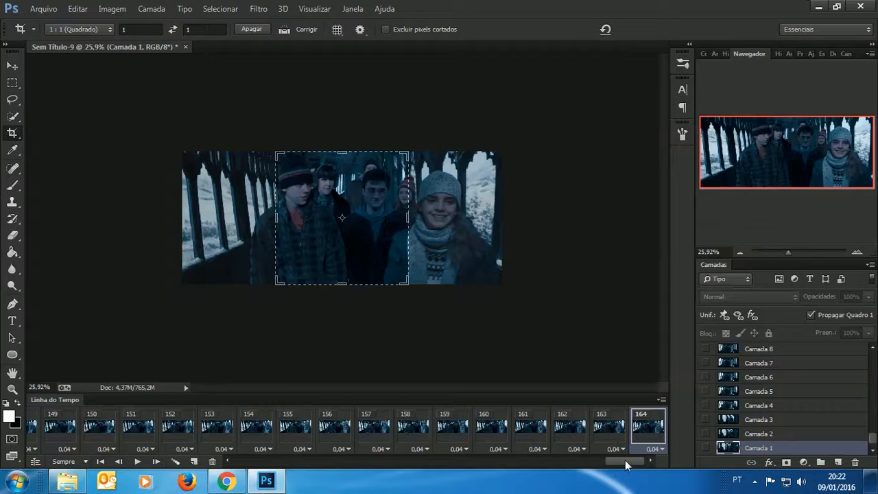
drag(629, 463, 389, 462)
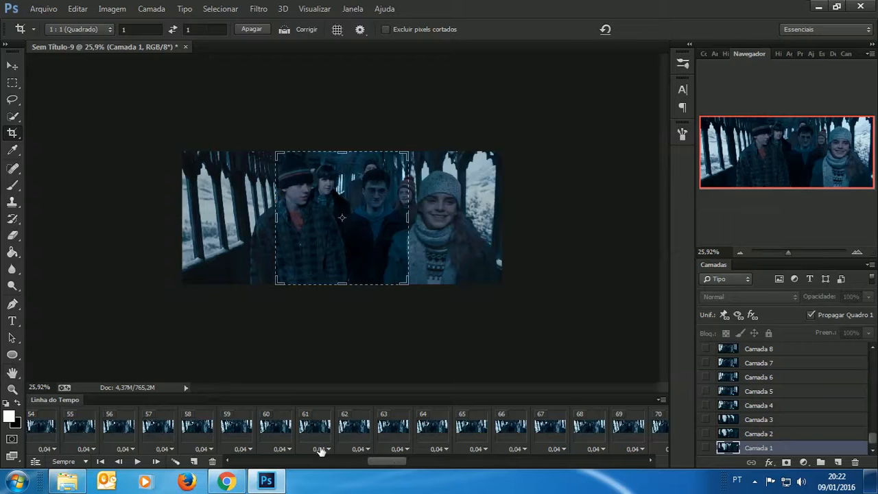
drag(394, 457, 385, 458)
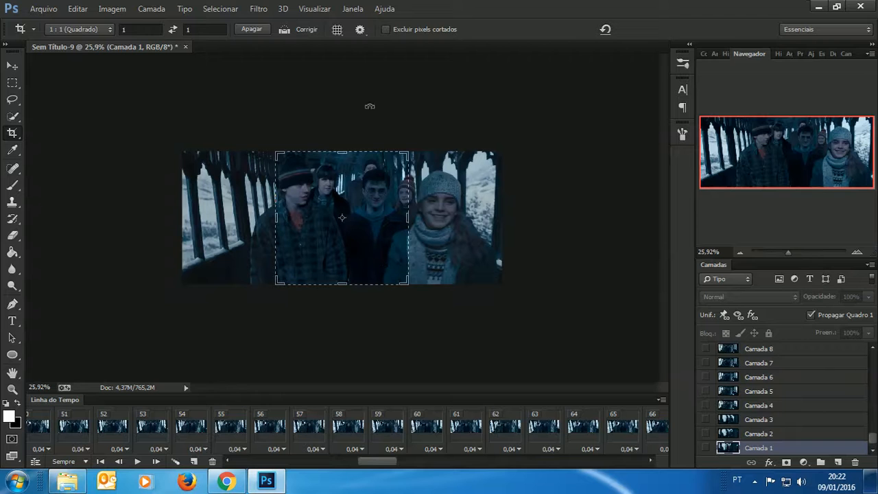
Step: Switch to Chrome, look through the example GIF sets on the from-wizards-to-soldiers Tumblr dashboard and blog, and return to Photoshop
click(226, 481)
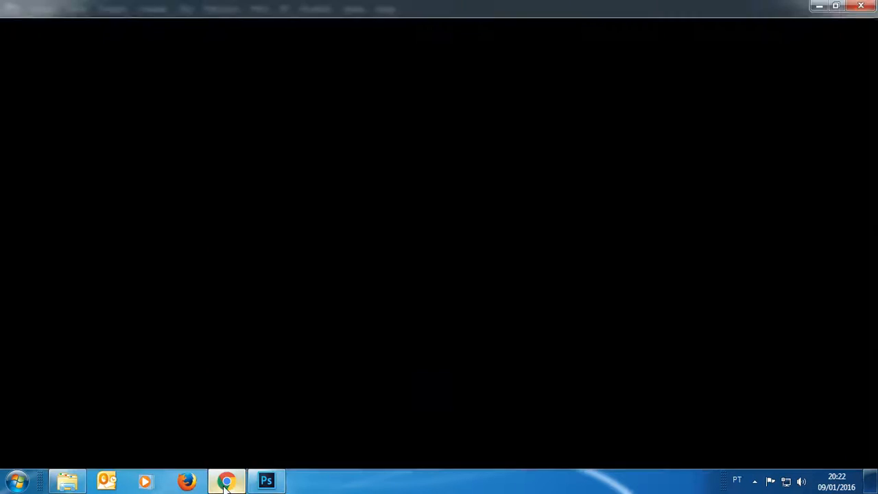
scroll(414, 224, down, 2)
scroll(414, 224, down, 5)
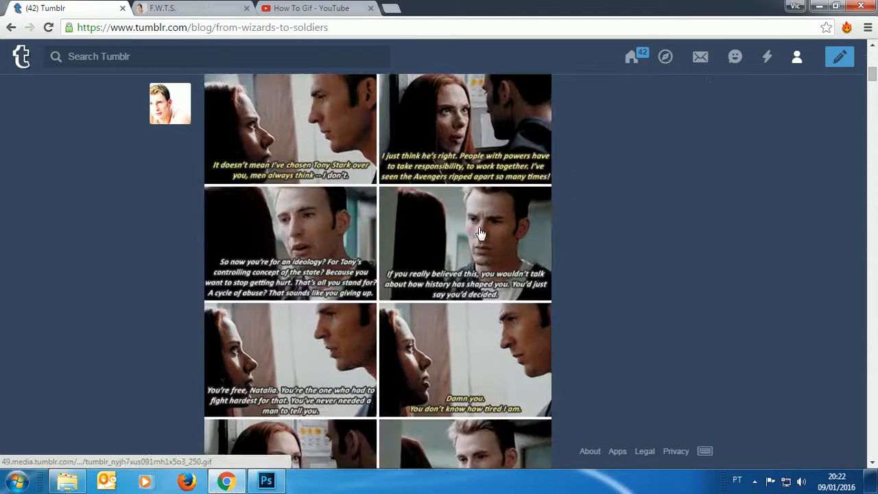
scroll(482, 235, up, 8)
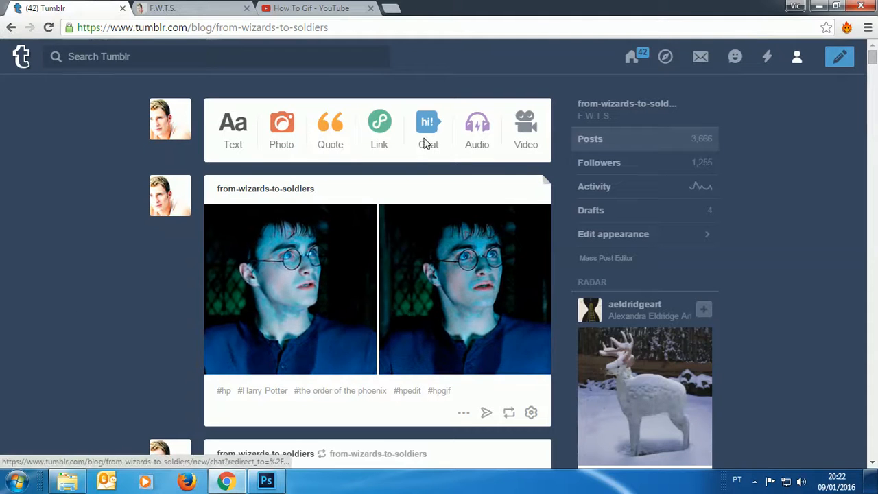
click(192, 8)
scroll(697, 290, down, 19)
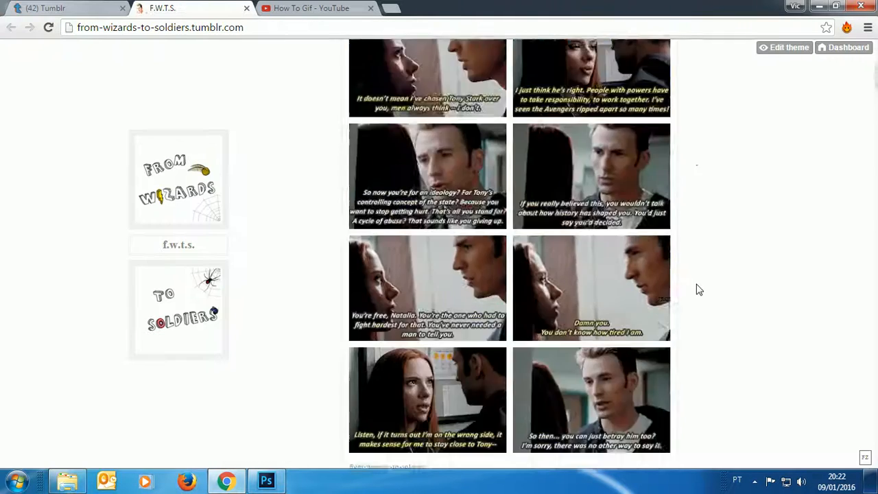
scroll(698, 293, up, 12)
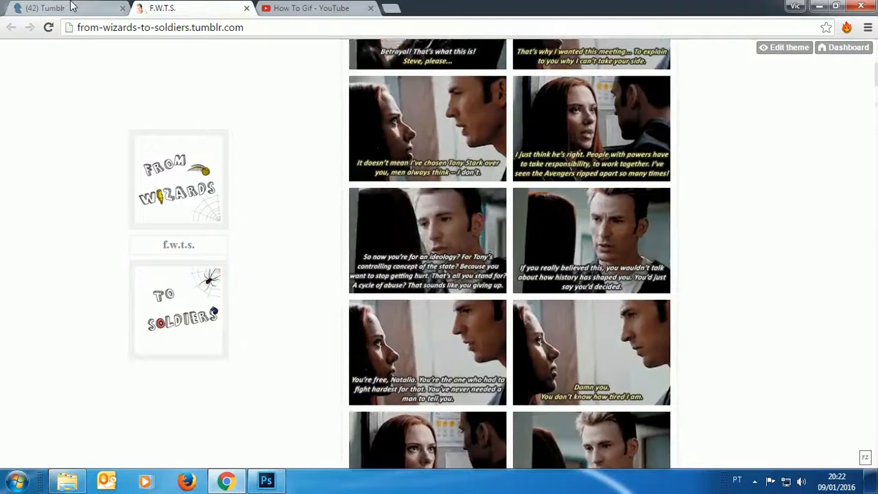
click(73, 7)
click(267, 480)
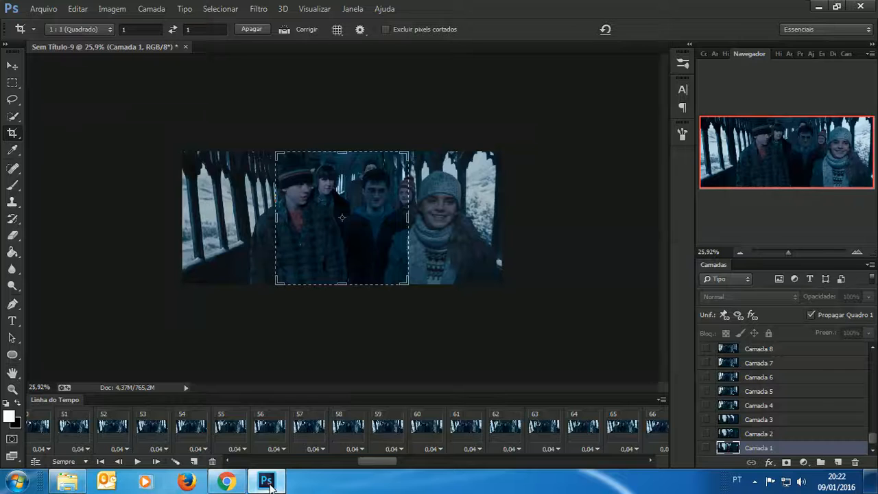
Step: Review the remaining animation frames across the timeline, viewing frame 46 and the final frames
drag(394, 459, 653, 441)
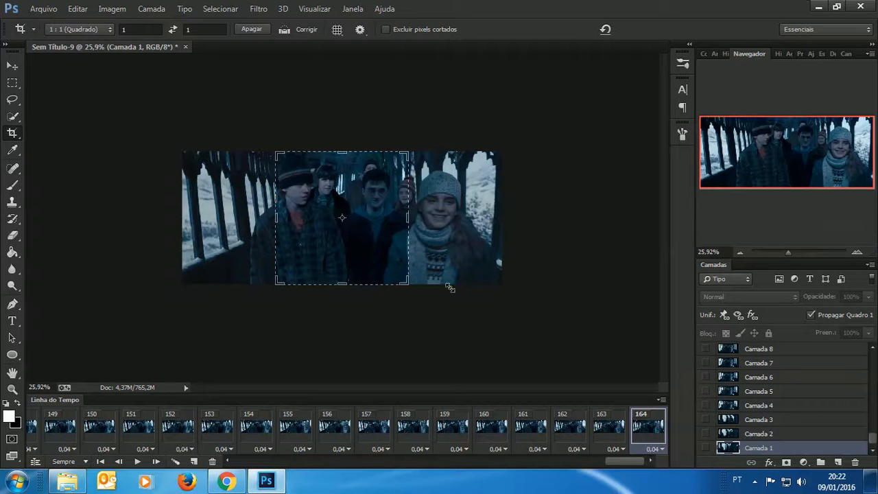
drag(627, 463, 319, 462)
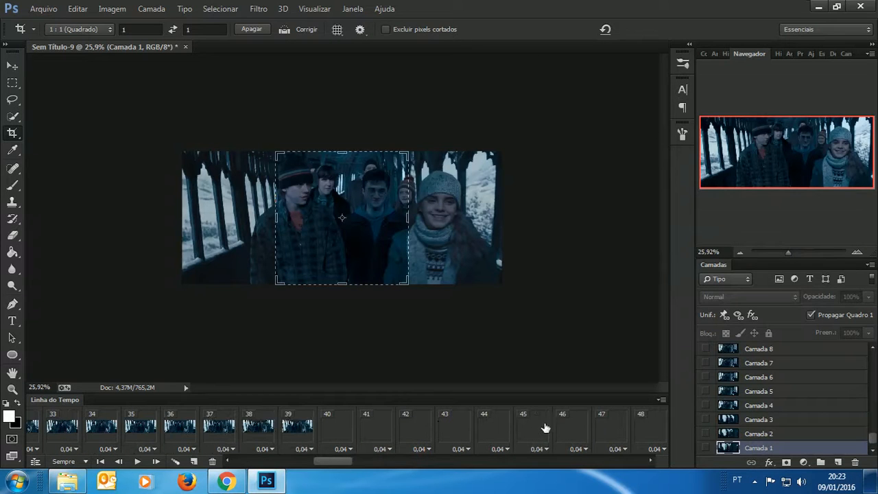
click(577, 424)
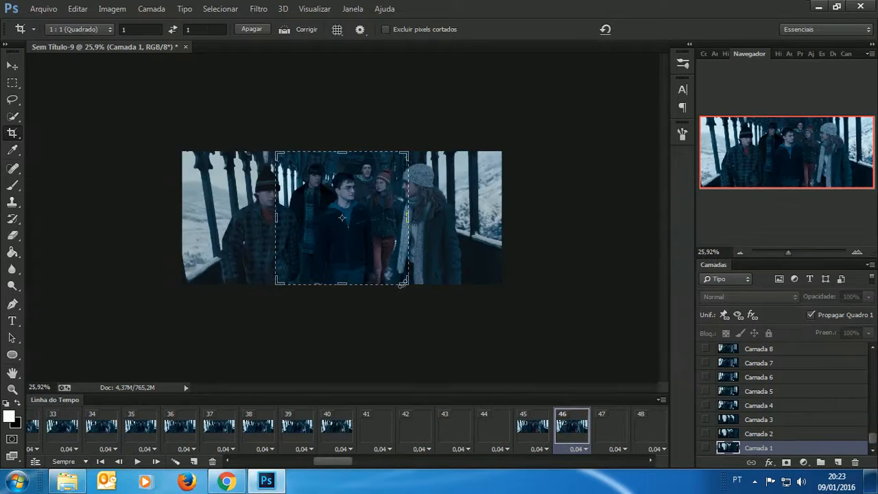
drag(333, 460, 641, 463)
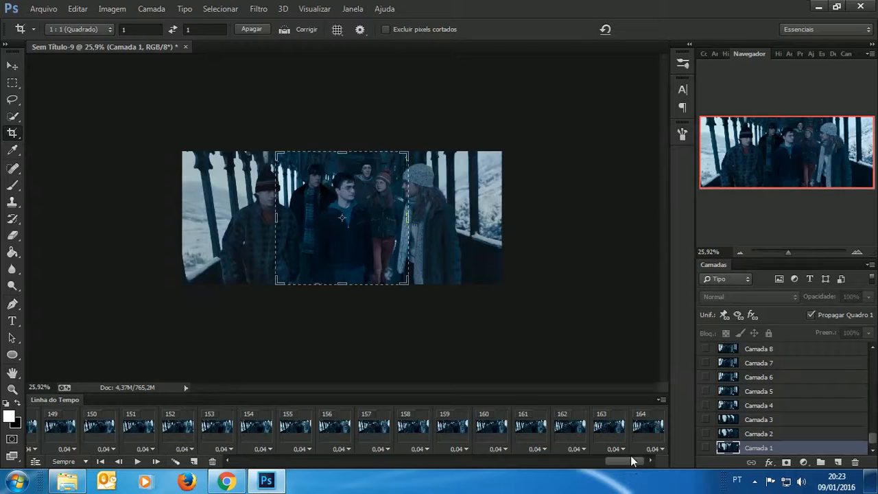
mouse_move(628, 458)
mouse_down()
mouse_move(584, 461)
mouse_move(629, 458)
mouse_up()
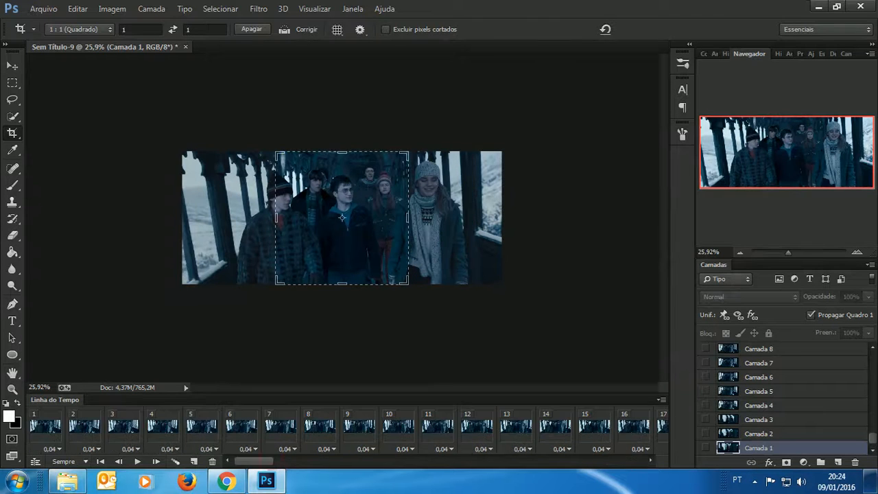
drag(255, 461, 624, 461)
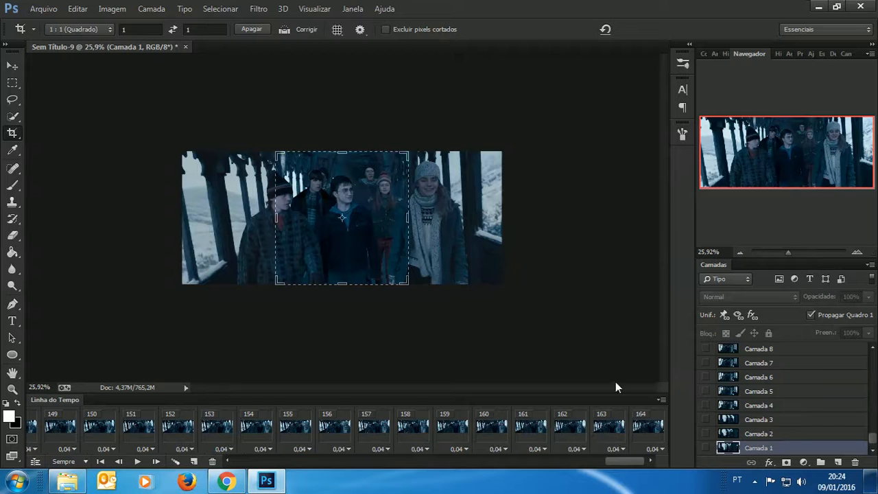
Step: Flatten the animation frames into layers and check the new Quadro layers along with the timeline frames
click(660, 400)
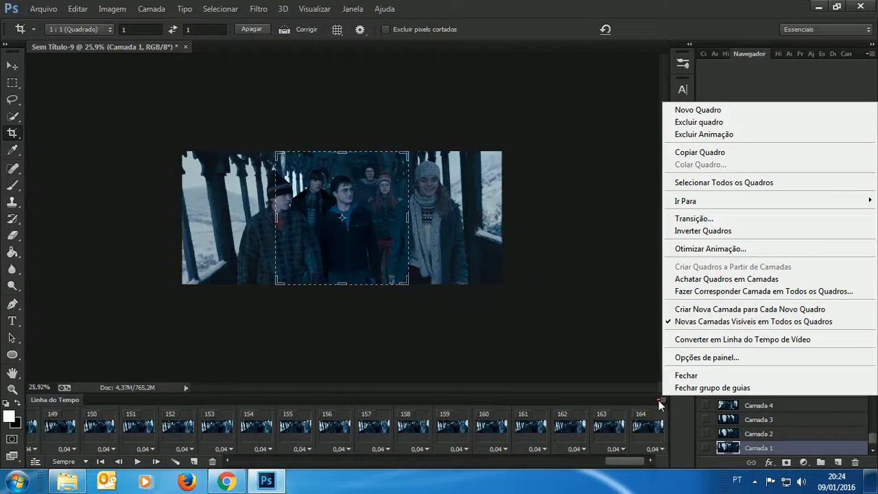
click(701, 279)
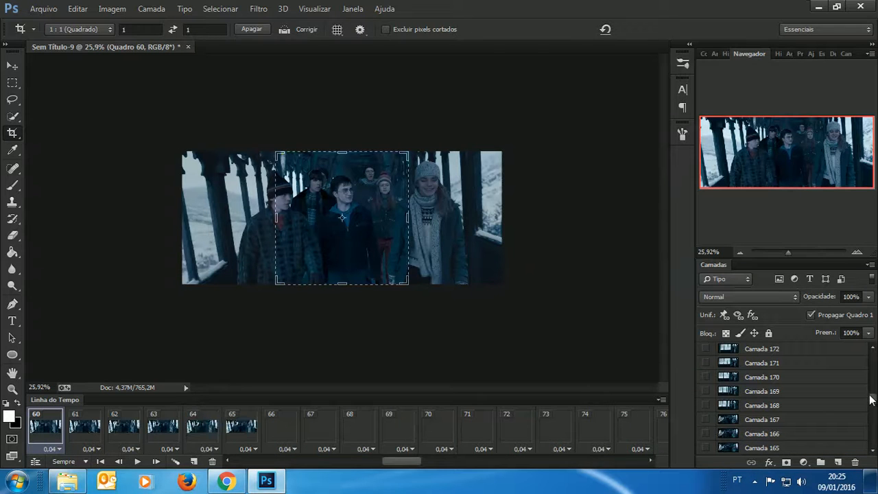
drag(868, 379, 868, 355)
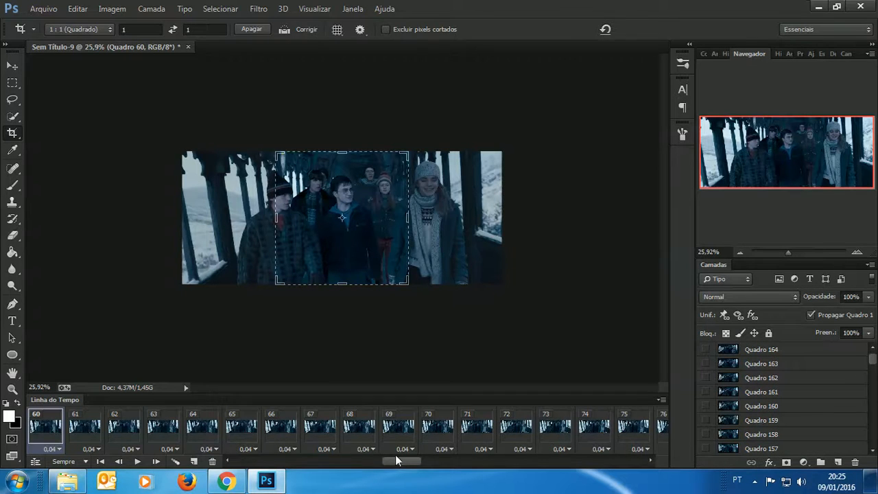
drag(398, 461, 351, 459)
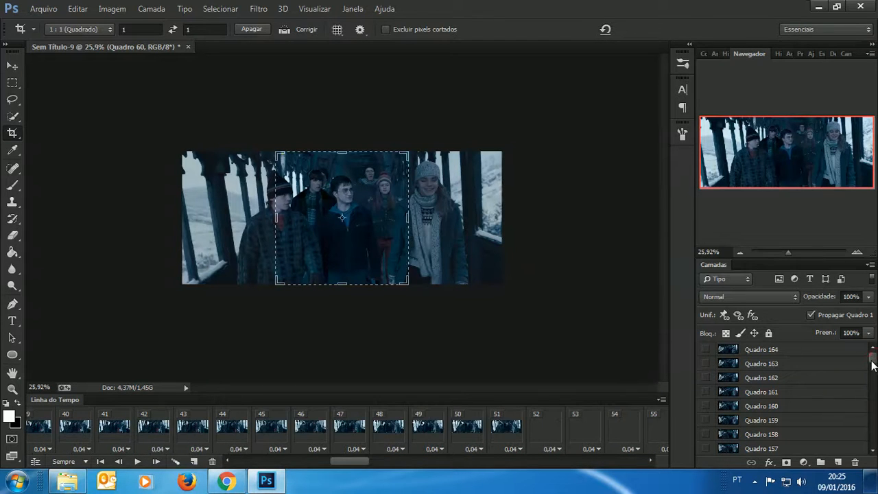
drag(873, 365, 873, 376)
drag(354, 463, 235, 465)
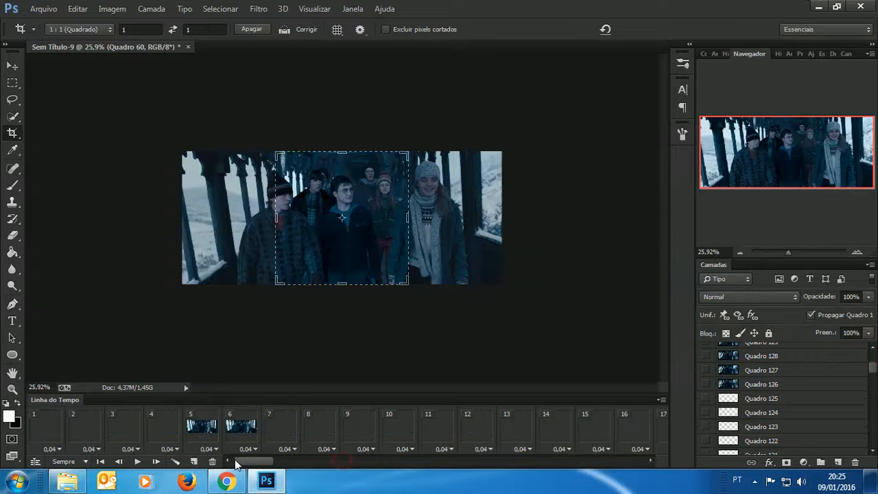
Step: With frame 1 selected, delete the original layers Camada 175 through Camada 1, and select the top layer Quadro 164
click(45, 429)
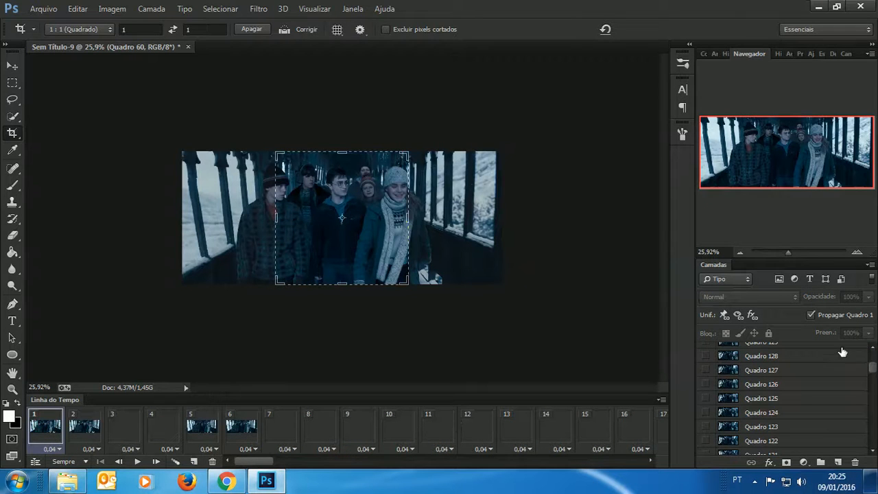
drag(873, 368, 869, 397)
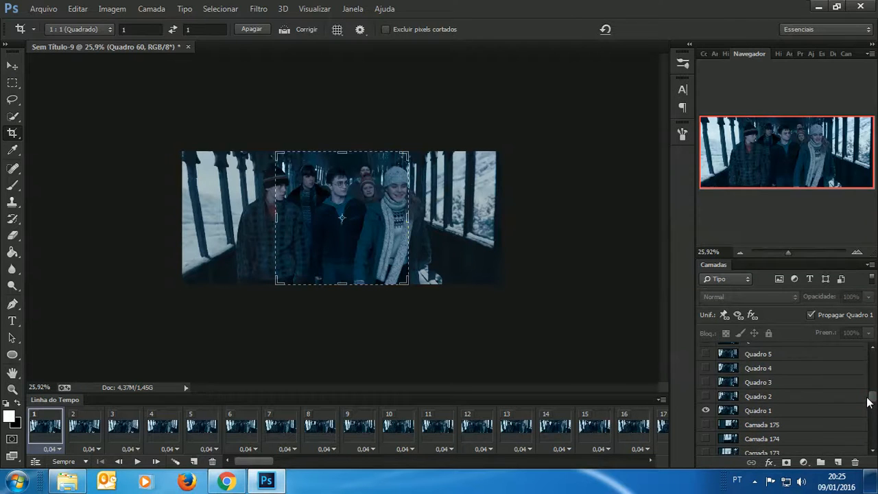
click(784, 429)
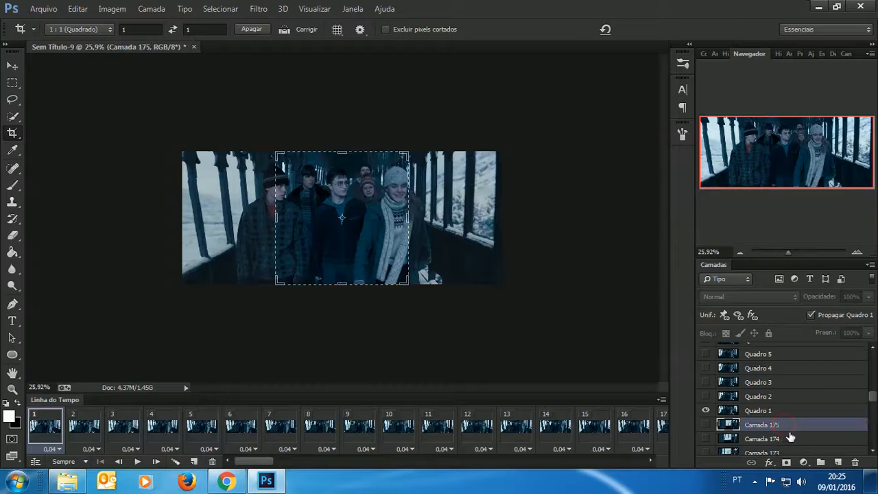
drag(867, 403, 874, 449)
shift+click(811, 448)
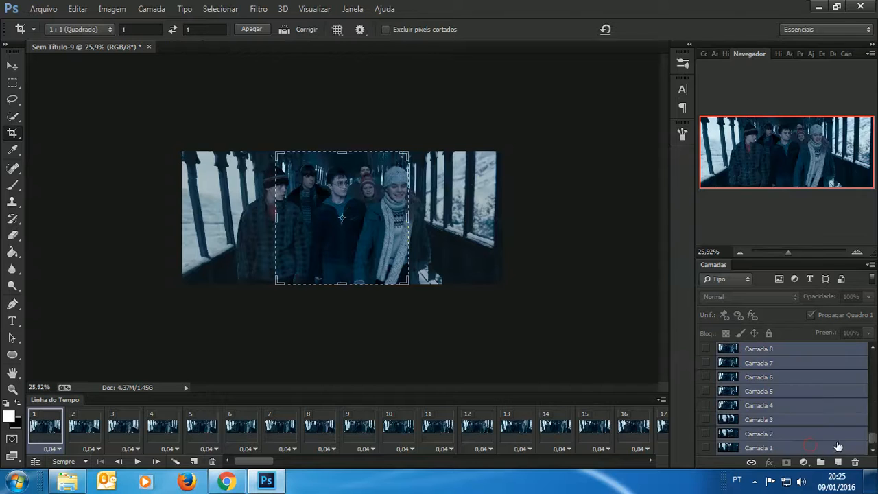
key(Delete)
drag(874, 443, 872, 353)
click(816, 351)
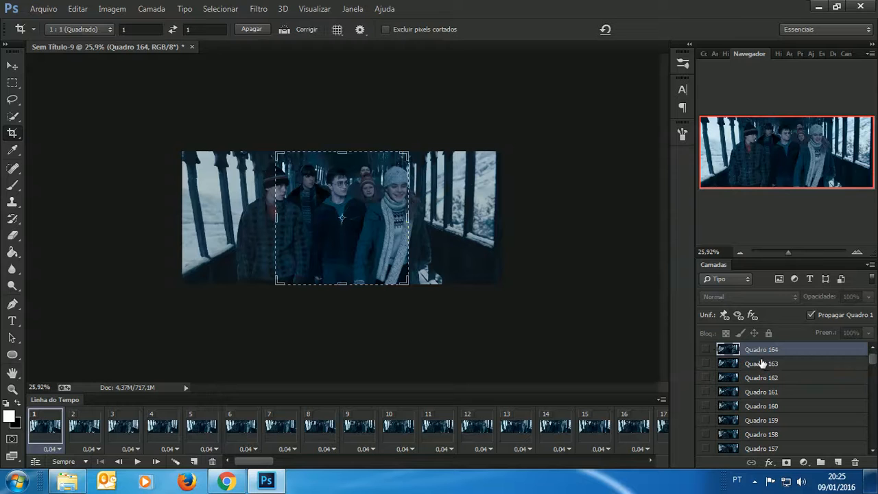
Step: Play the animation, stop it at frame 70, and delete frames 71 to 164
drag(253, 462, 222, 455)
click(243, 462)
mouse_move(252, 461)
mouse_down()
mouse_move(509, 460)
mouse_move(236, 461)
mouse_up()
click(137, 462)
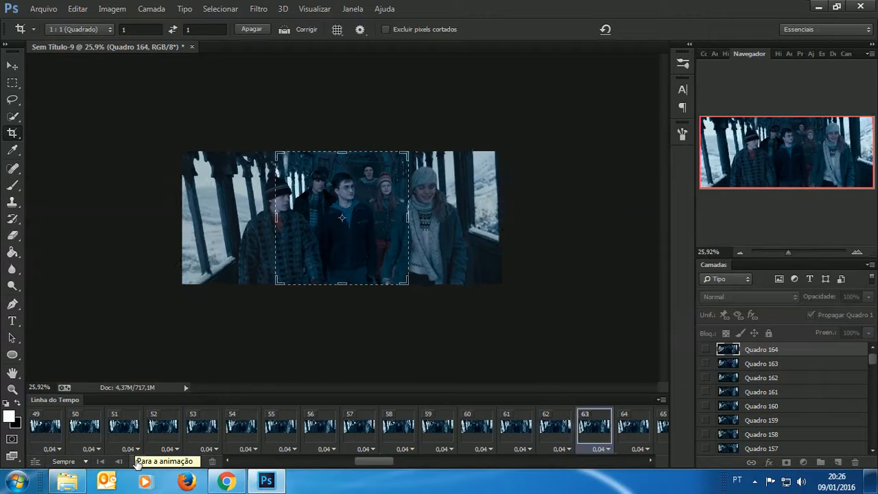
click(137, 461)
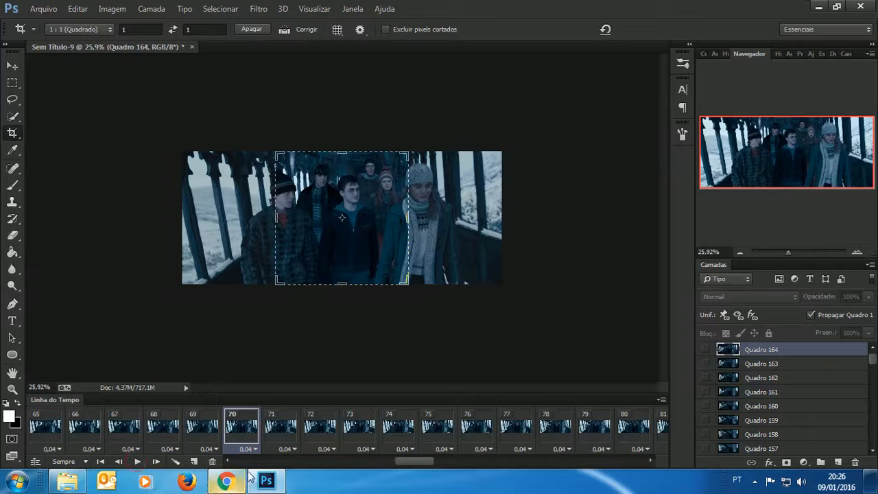
drag(410, 460, 648, 472)
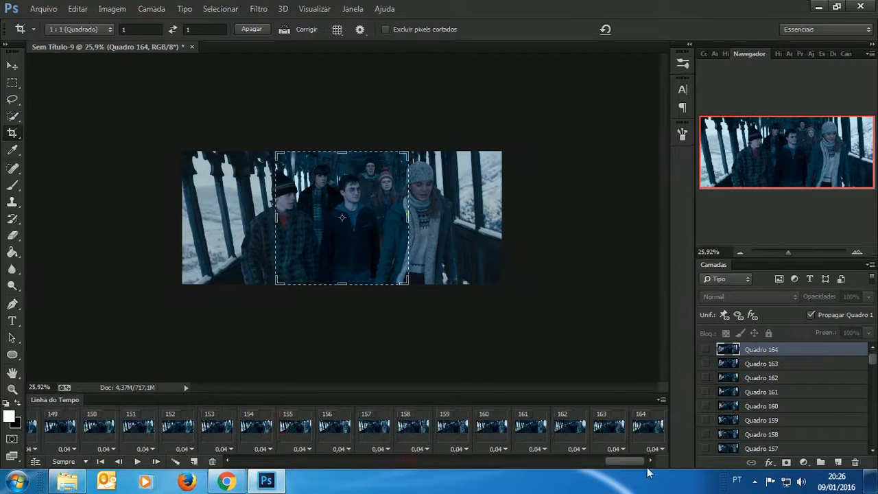
shift+click(645, 434)
drag(488, 434, 213, 461)
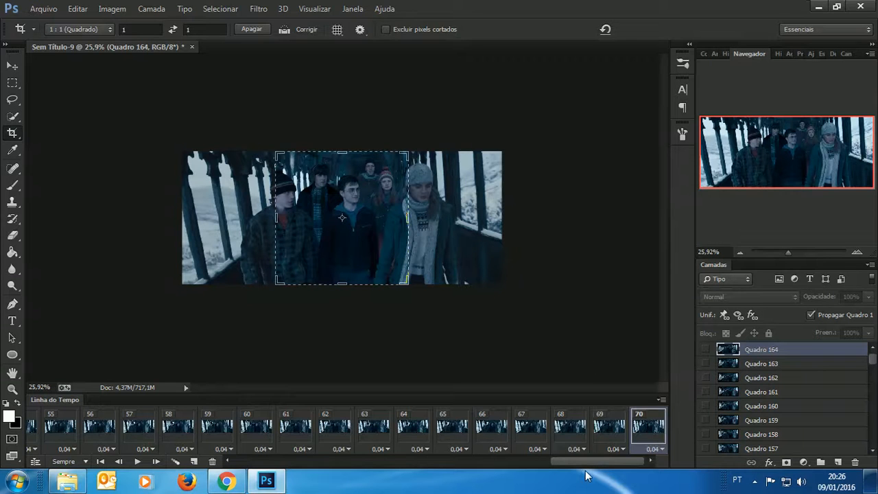
Step: Play the animation from frame 1 to choose a new starting point, and delete frames 1 to 20
drag(587, 469, 195, 459)
click(29, 419)
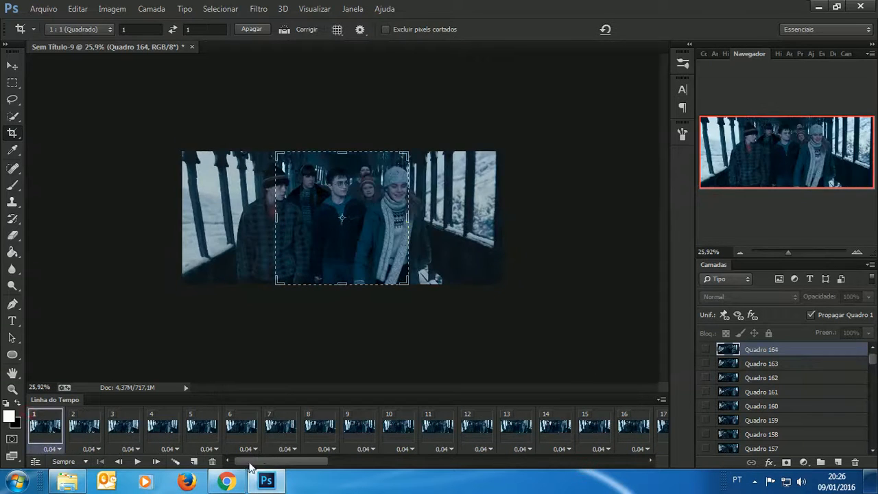
click(140, 461)
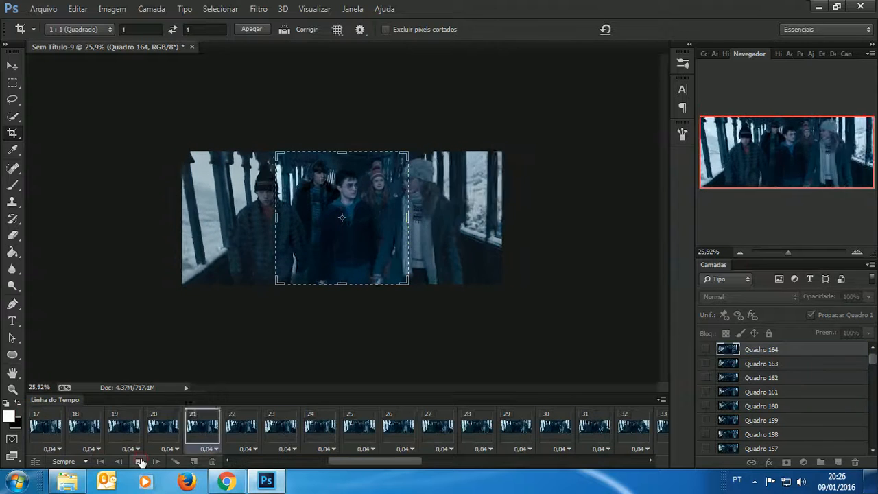
drag(393, 465, 306, 462)
click(349, 428)
shift+click(54, 437)
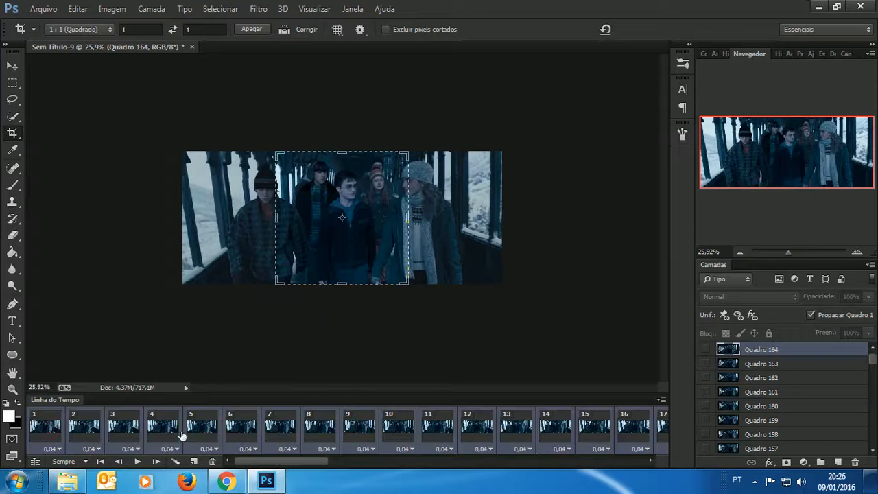
click(212, 462)
Step: Check the final frames of the animation and delete frames 46 to 50
drag(280, 461, 639, 478)
click(645, 431)
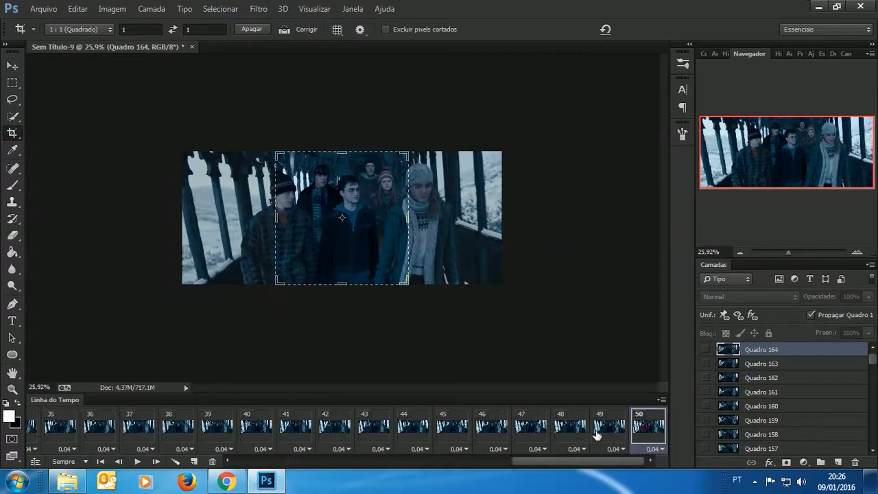
click(453, 431)
click(492, 431)
shift+click(645, 429)
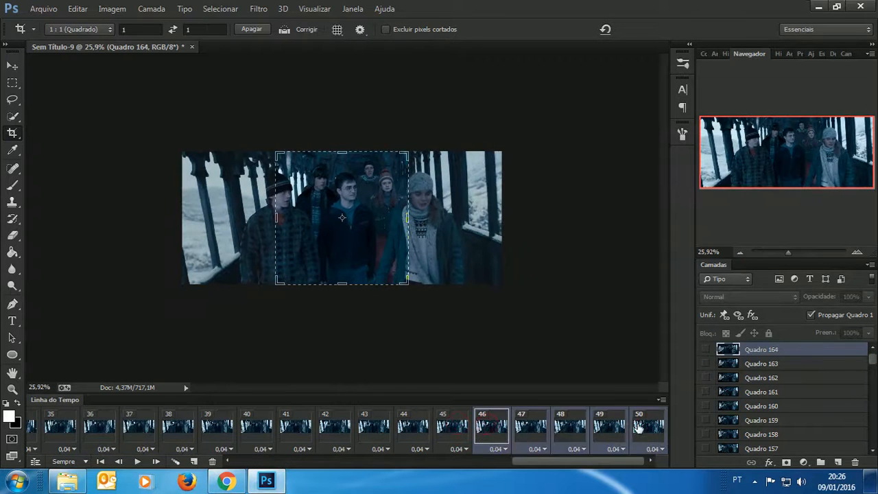
drag(551, 431, 278, 449)
Step: Preview the trimmed animation, try the looping option Uma vez with another playback, and return looping to Sempre
click(138, 462)
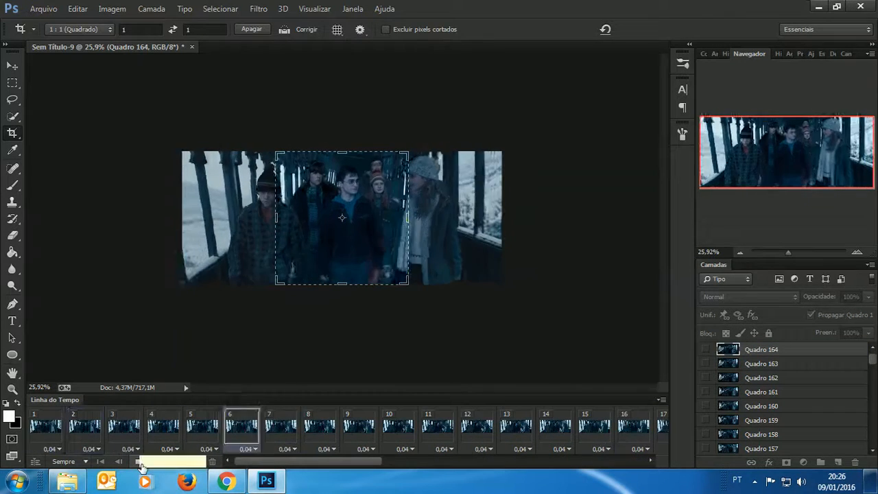
click(137, 462)
click(84, 461)
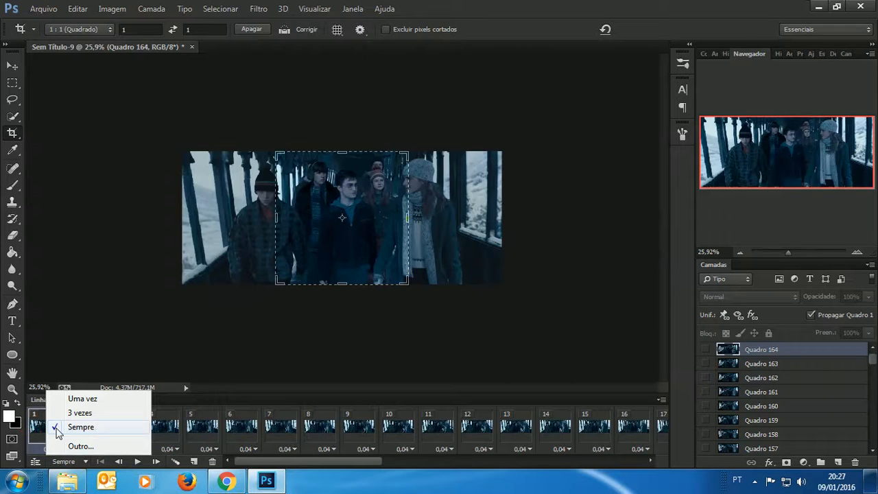
click(102, 399)
click(137, 461)
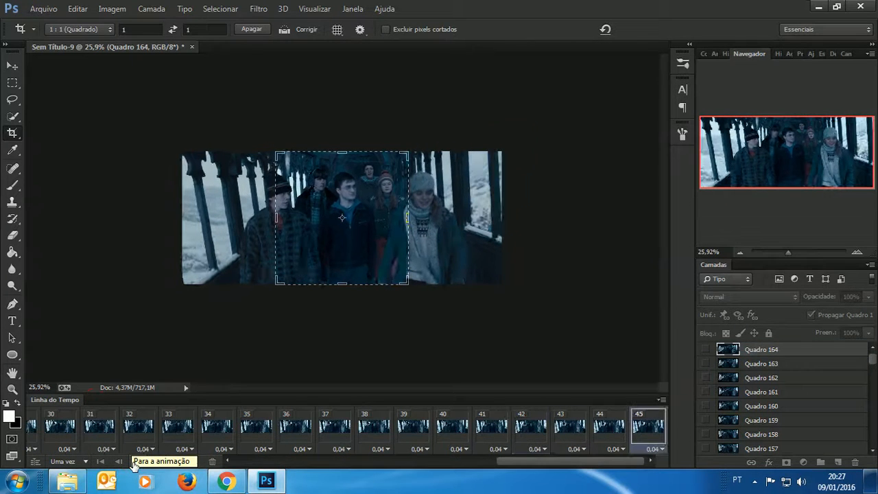
click(74, 461)
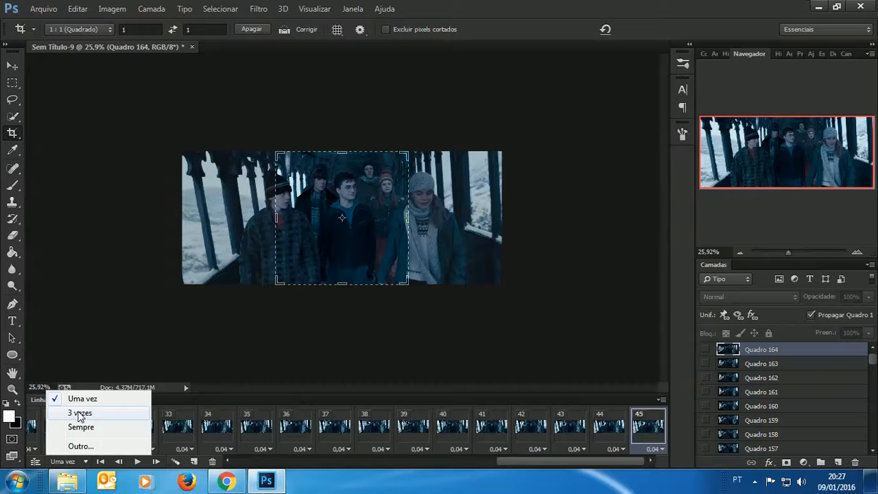
click(82, 428)
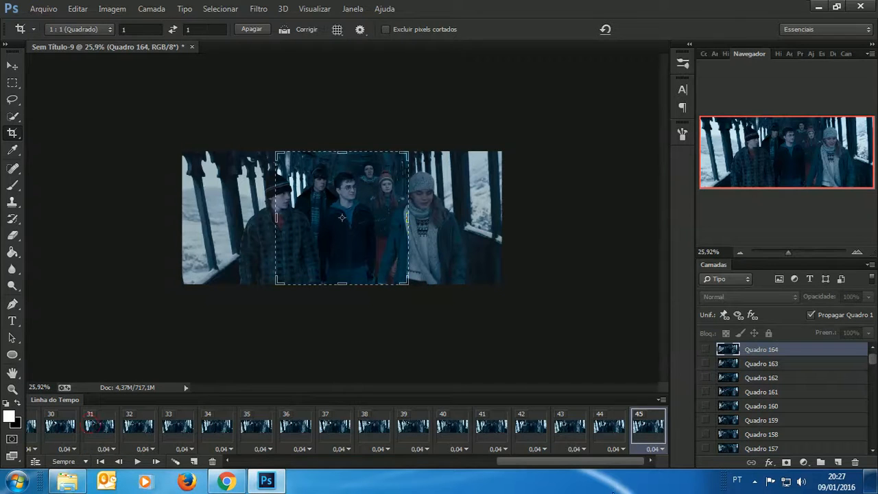
Step: Compare the first frame of the trimmed animation with its last frame, frame 45
drag(595, 454, 330, 461)
click(62, 424)
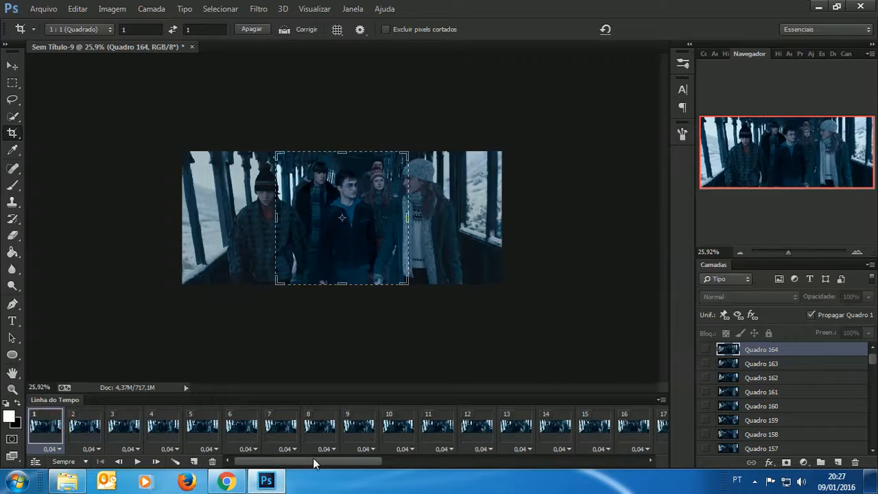
drag(313, 458, 579, 454)
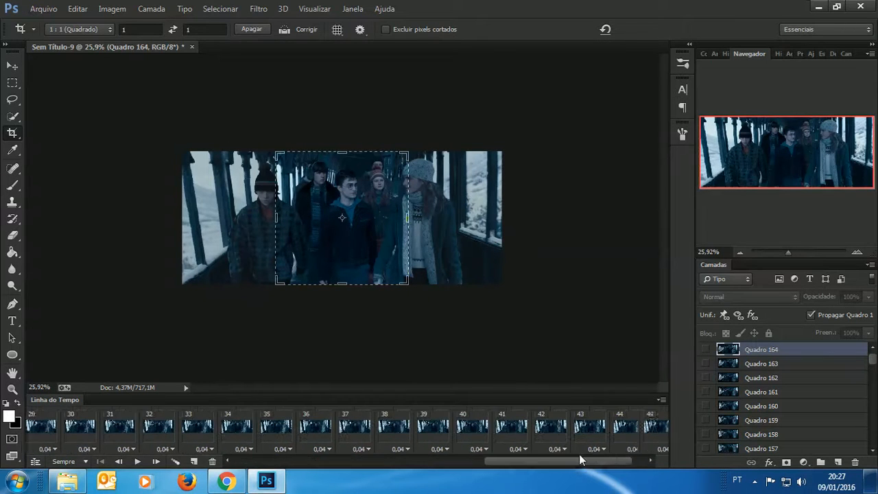
click(652, 440)
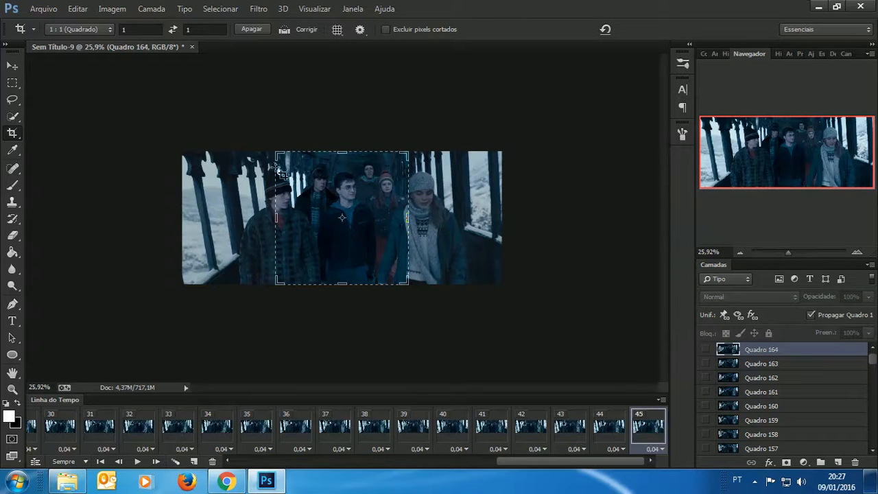
Step: Switch to the Rectangular Marquee tool and flatten the 45 remaining frames into new layers
click(12, 82)
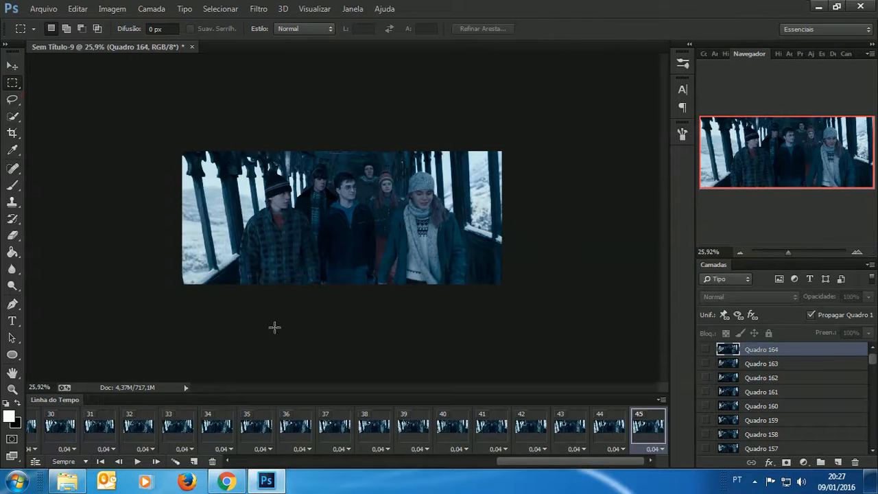
mouse_move(873, 363)
mouse_down()
mouse_move(868, 384)
mouse_move(864, 358)
mouse_up()
click(660, 400)
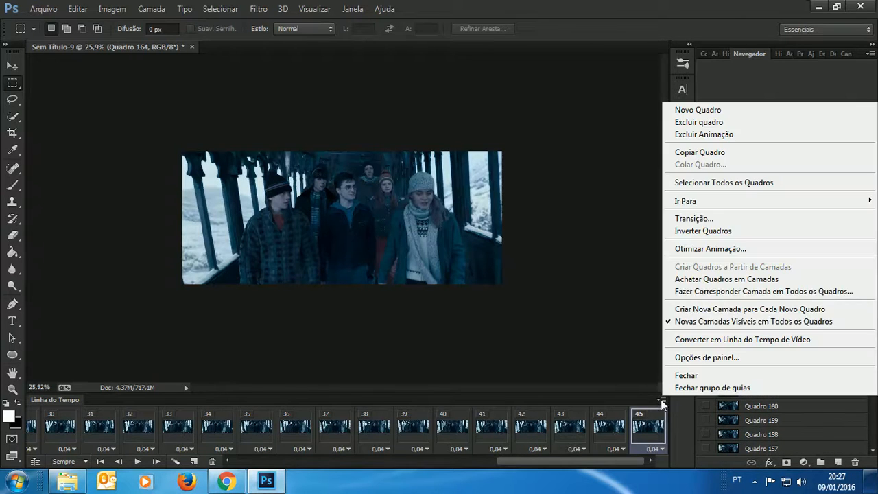
click(703, 279)
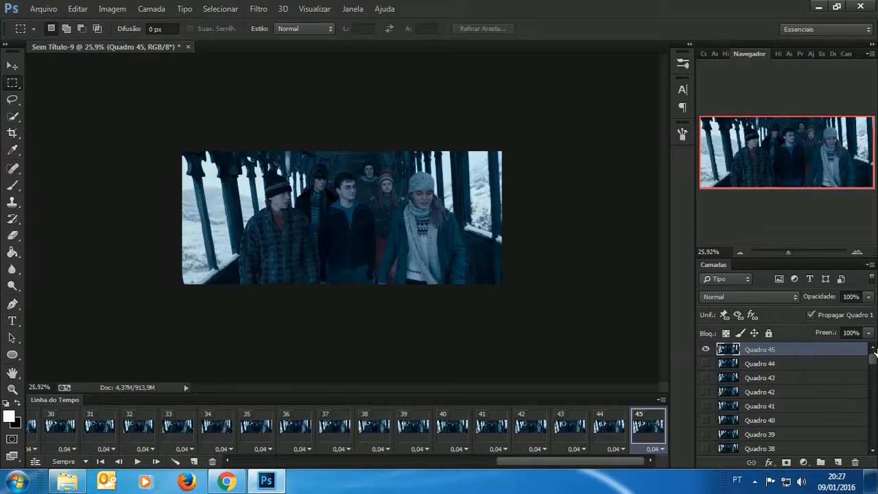
Step: Delete the old layers Quadro 164 through Quadro 1 beneath the new set, and select the top layer Quadro 45
mouse_move(873, 362)
mouse_down()
mouse_move(876, 451)
mouse_move(855, 462)
mouse_move(866, 346)
mouse_up()
click(792, 421)
shift+click(831, 451)
click(840, 349)
Step: Play the cleaned-up animation, stop it, and select frame 1
click(137, 462)
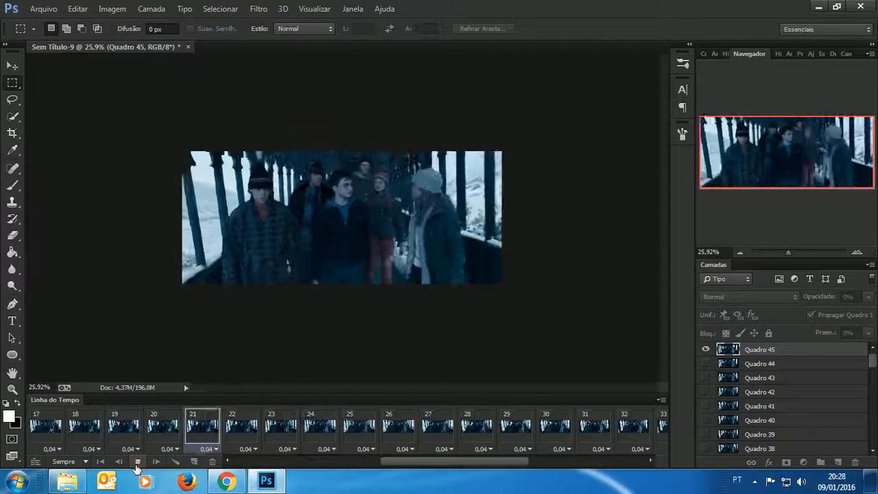
click(137, 461)
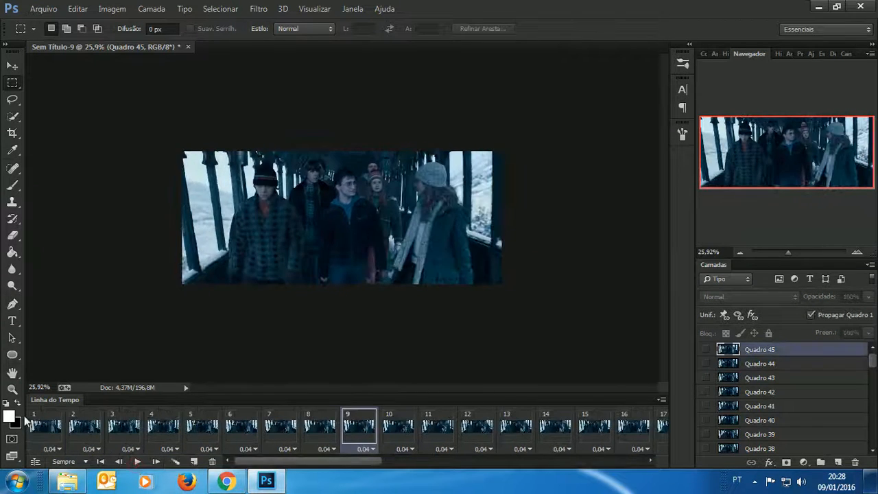
click(43, 424)
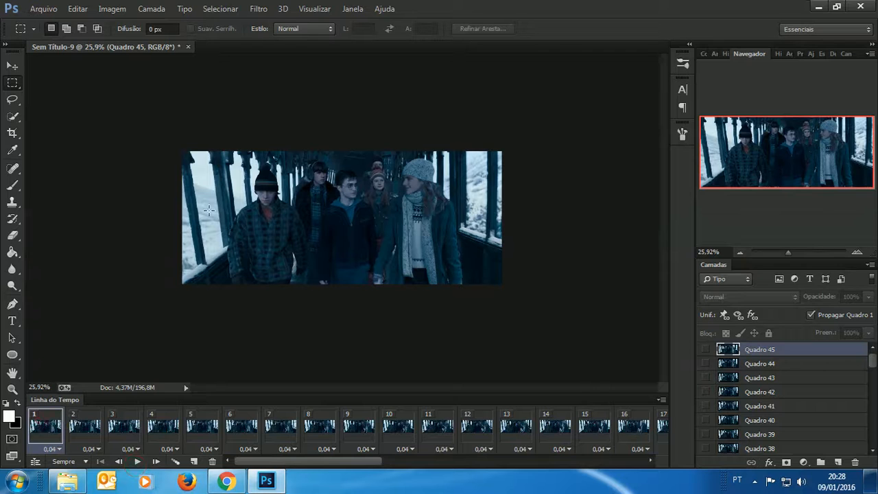
Step: Activate the Crop tool, reset the crop to the original proportion and set it to unrestricted (Irrestrito)
click(12, 133)
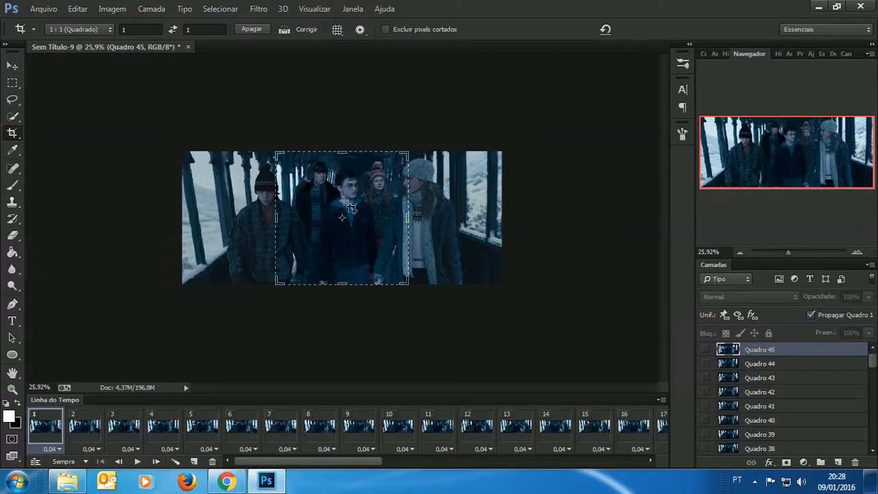
click(96, 29)
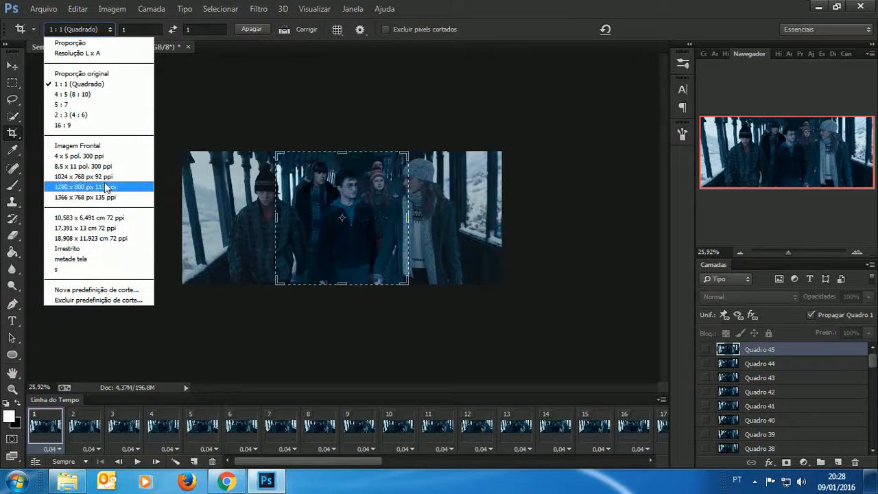
click(90, 74)
click(96, 29)
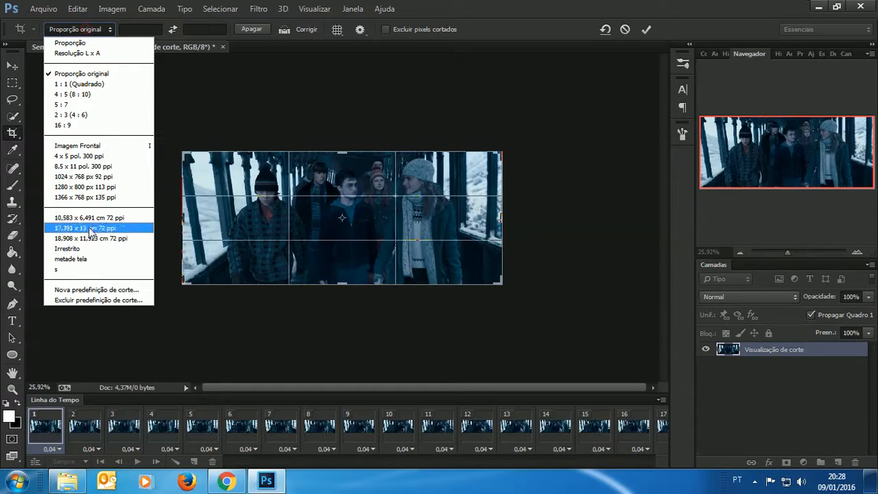
click(86, 248)
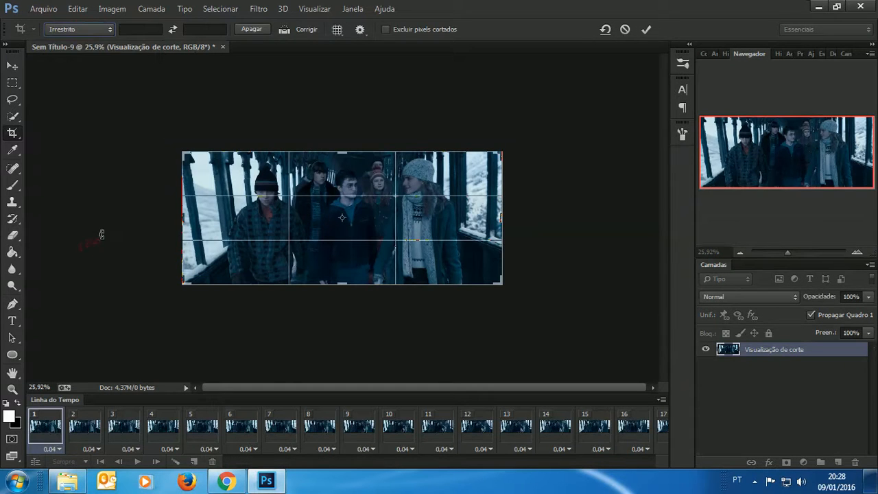
Step: Try the 16:9 crop ratio, restore the crop box to the original proportion and return to the unrestricted setting
click(70, 30)
click(94, 124)
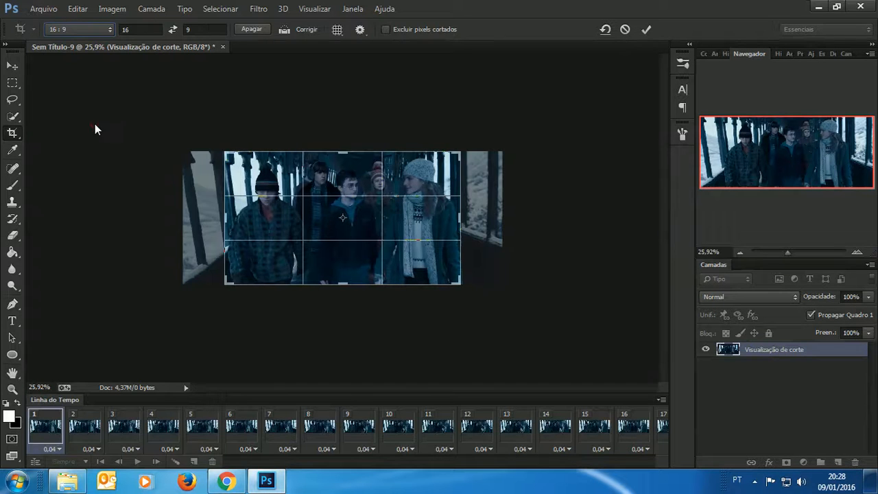
click(63, 31)
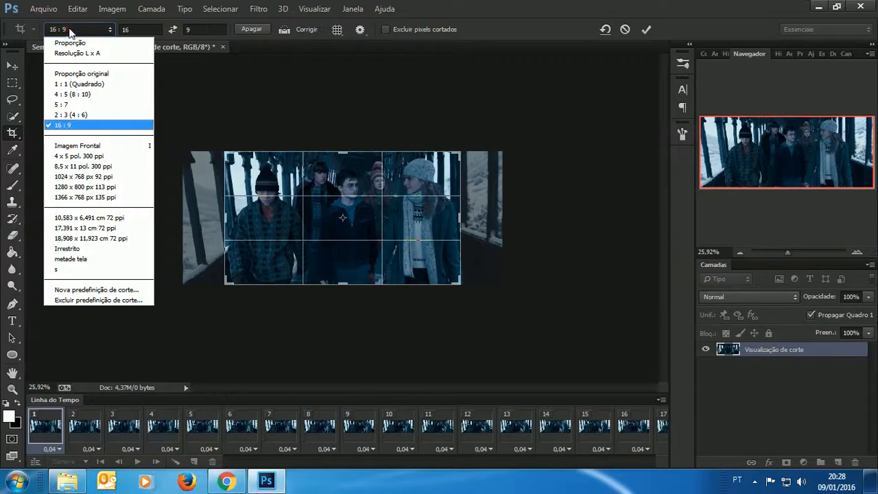
click(88, 250)
click(87, 30)
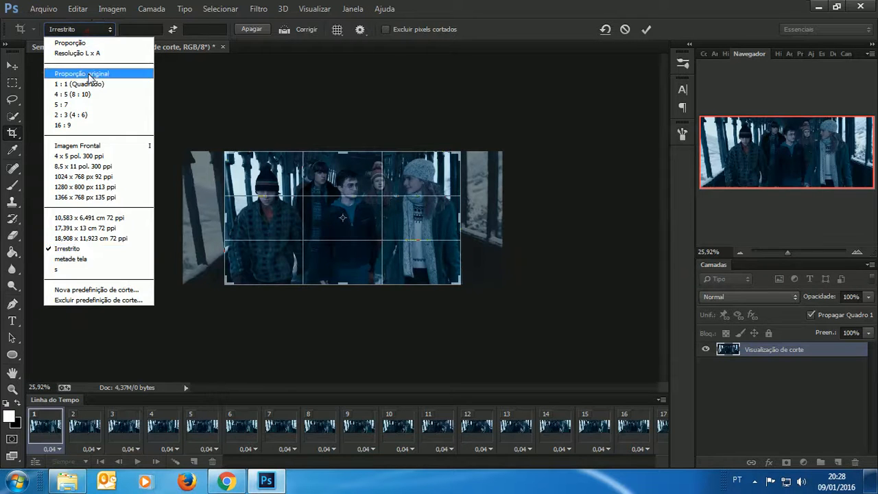
click(81, 73)
click(91, 30)
click(92, 249)
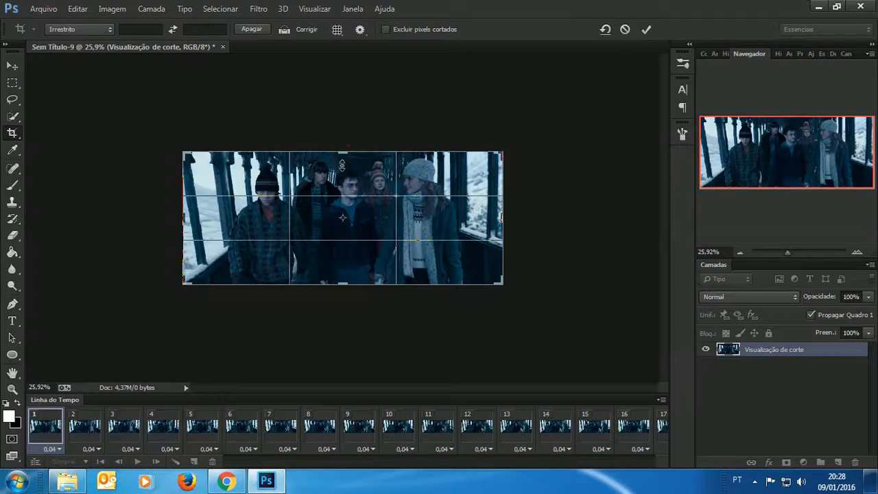
Step: Trim thin strips from the image's upper and lower edges and apply the crop, leaving about 1920 × 703 px
drag(342, 164, 339, 156)
drag(373, 226, 370, 234)
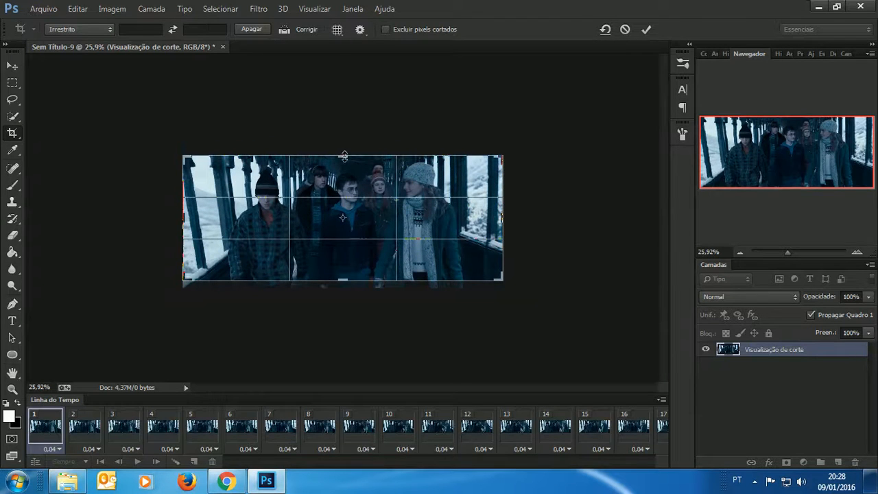
drag(343, 156, 343, 160)
drag(788, 255, 793, 254)
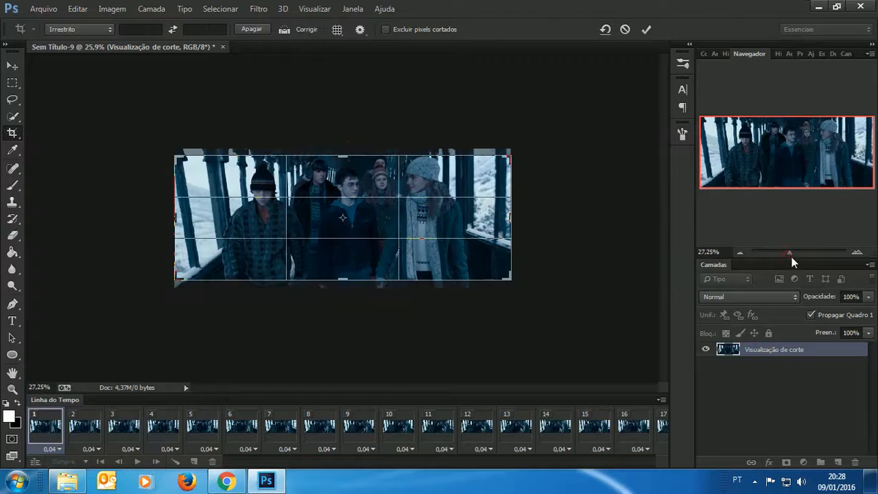
drag(341, 115, 342, 113)
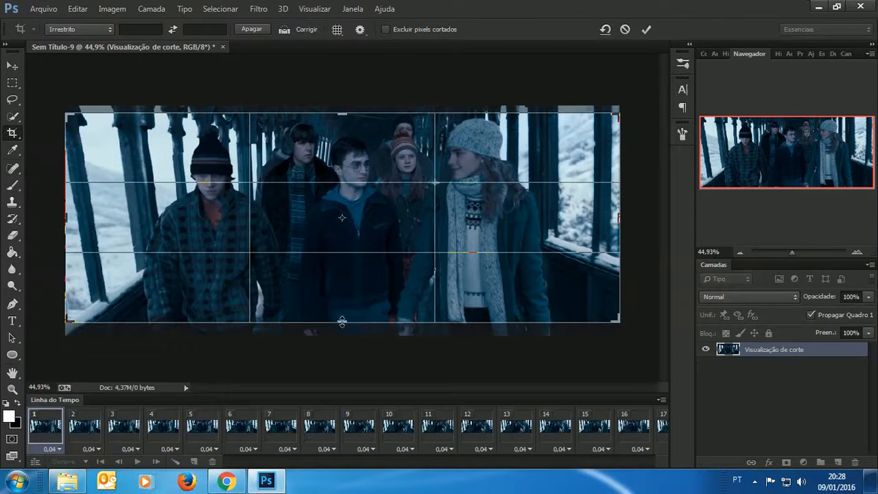
drag(347, 322, 377, 222)
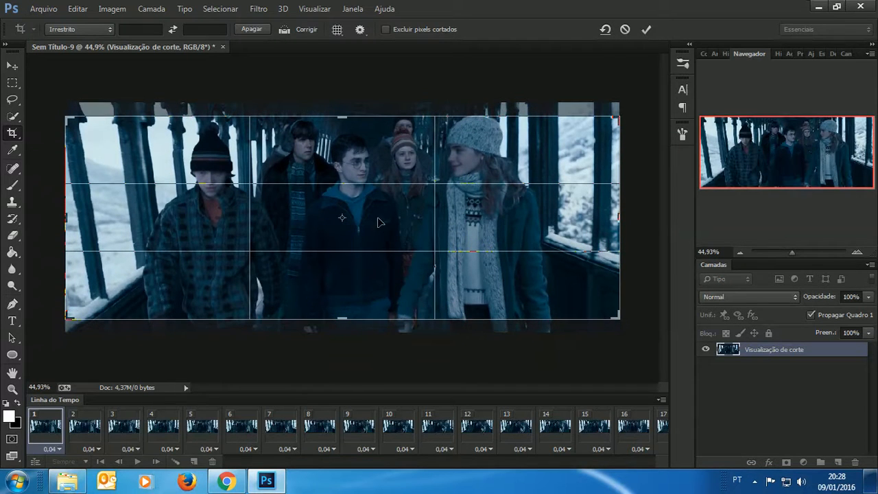
drag(792, 252, 787, 253)
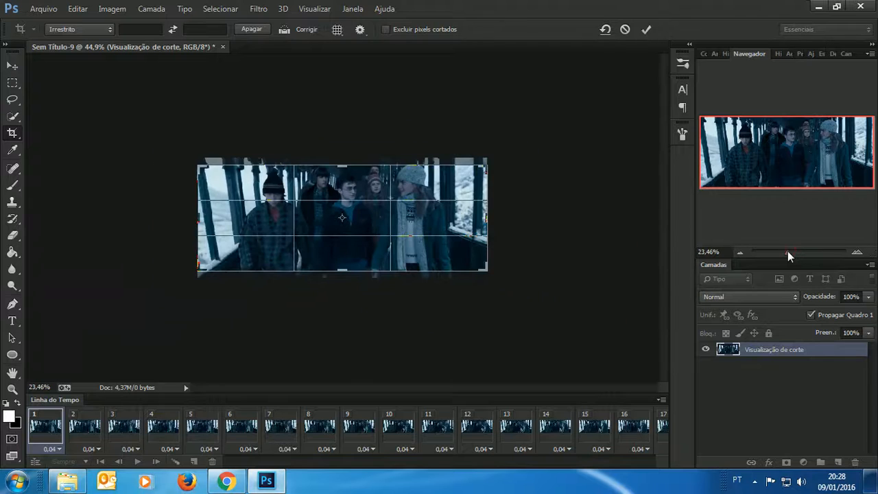
click(646, 31)
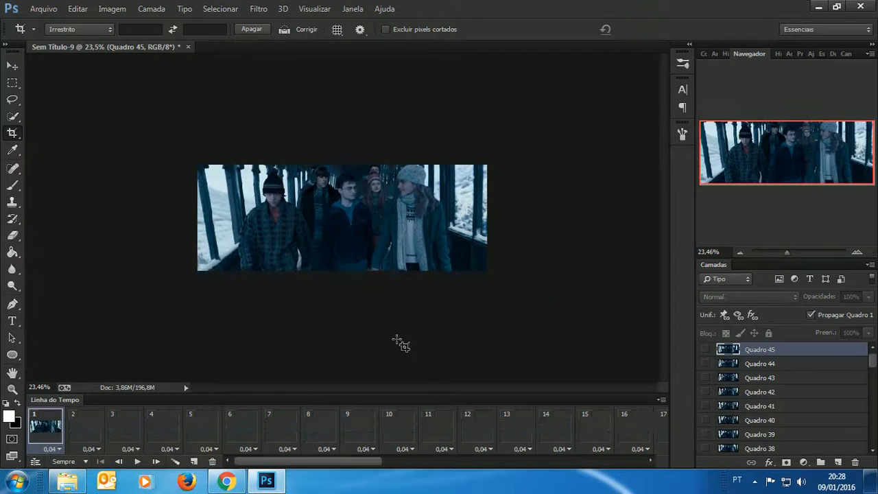
Step: Play back the cropped animation, stop it, and return to frame 1
click(138, 461)
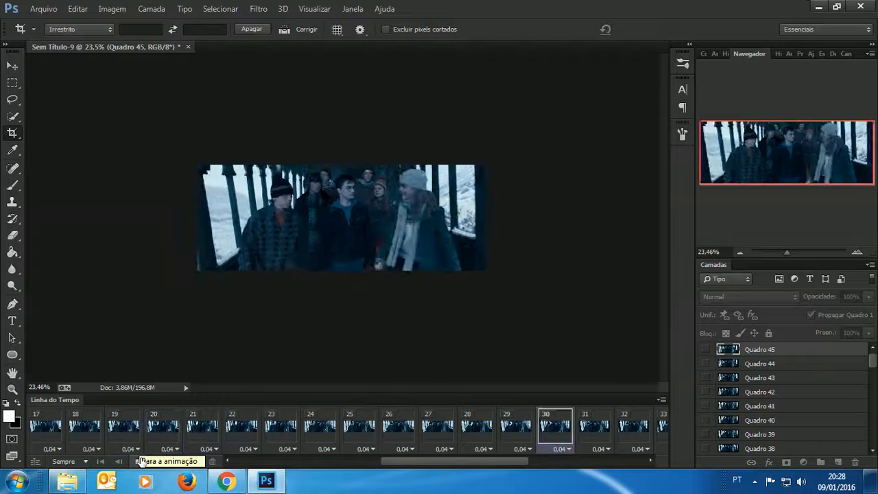
click(138, 461)
click(47, 422)
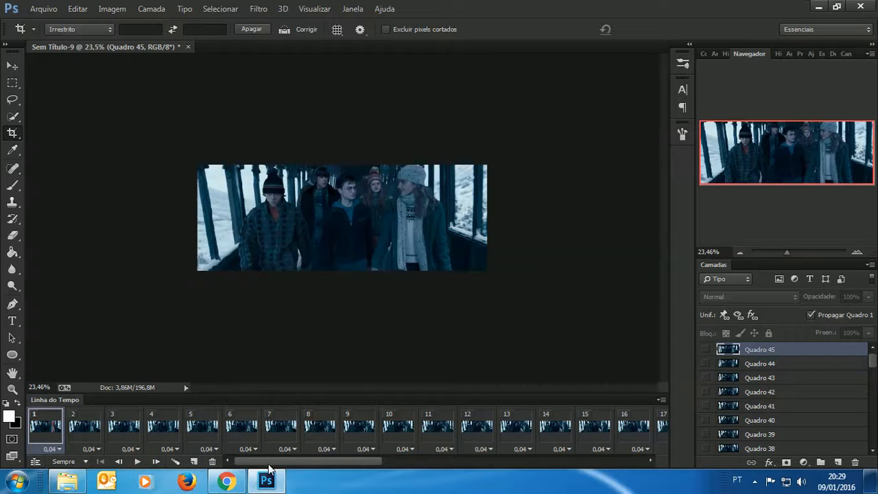
drag(271, 466, 239, 465)
drag(325, 460, 257, 462)
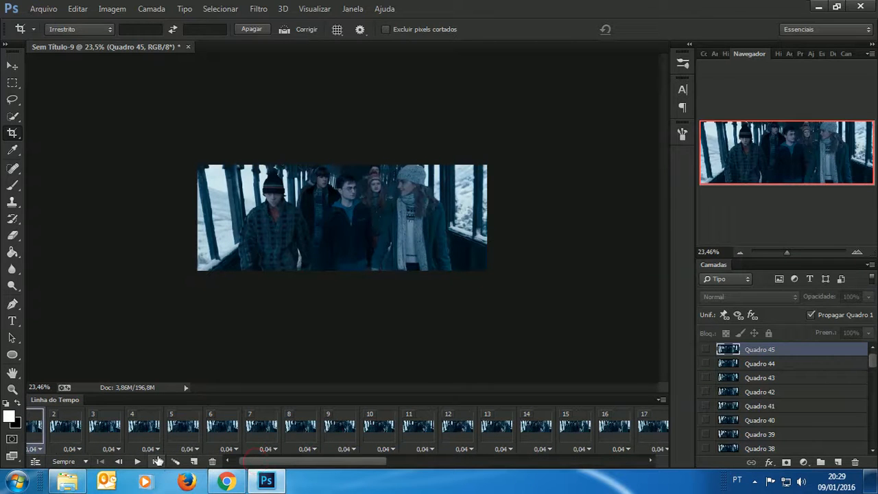
Step: Resize the image to a width of 500 pixels and view it at 100%
click(44, 8)
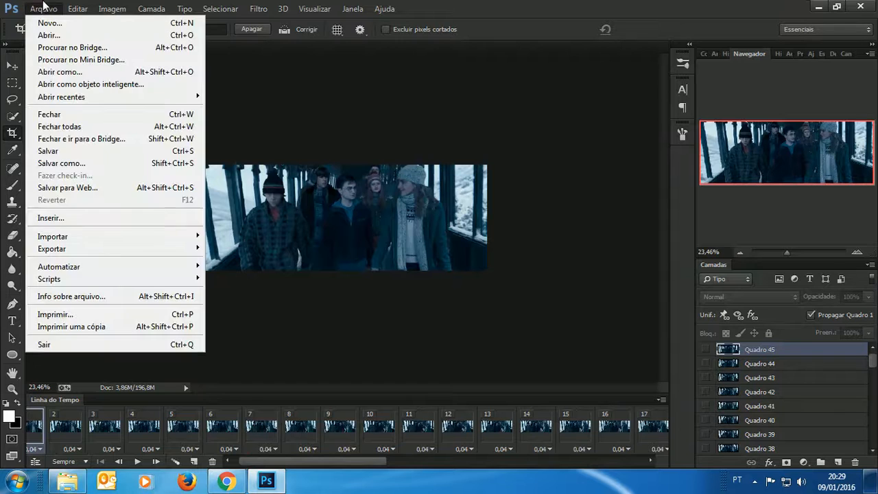
click(497, 5)
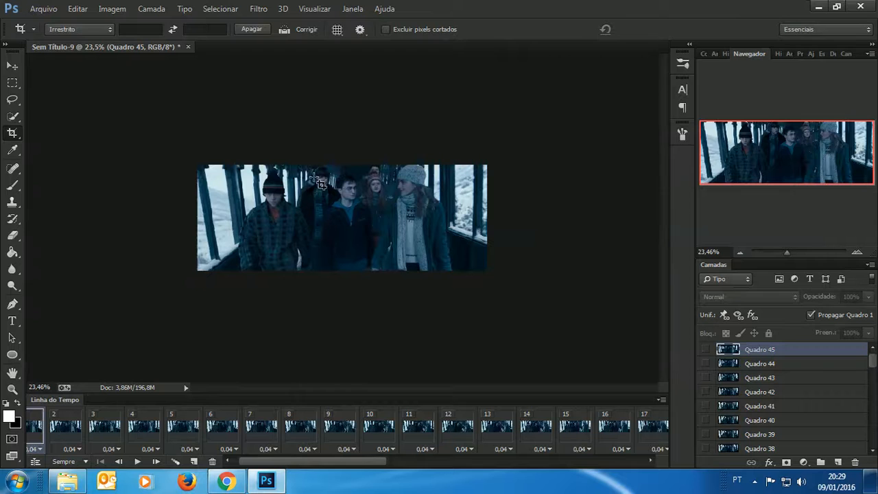
click(109, 7)
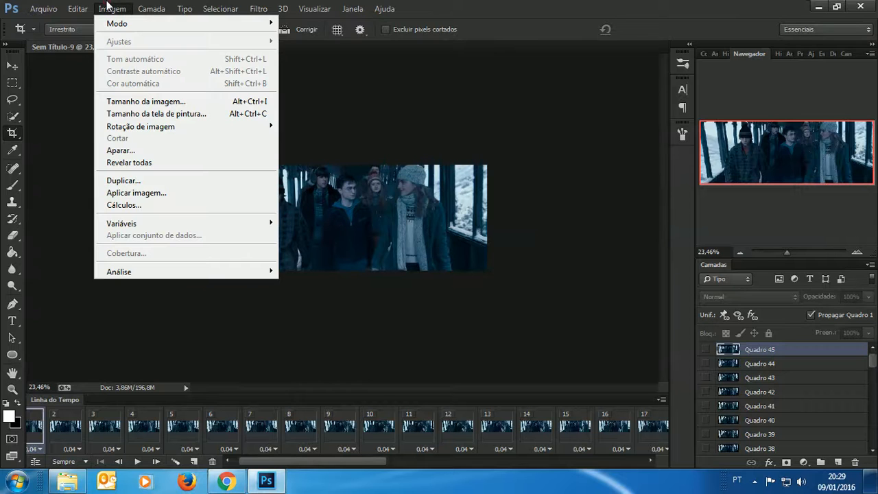
click(132, 103)
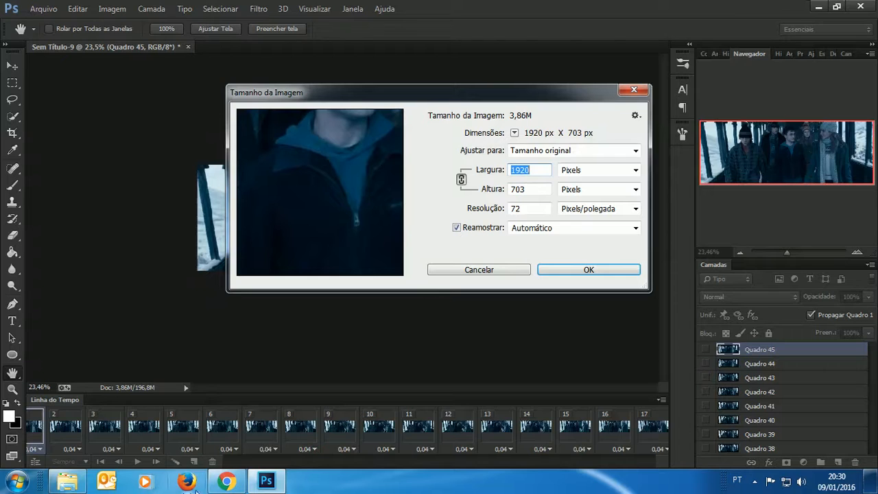
click(227, 481)
text(500)
key(Return)
key(c)
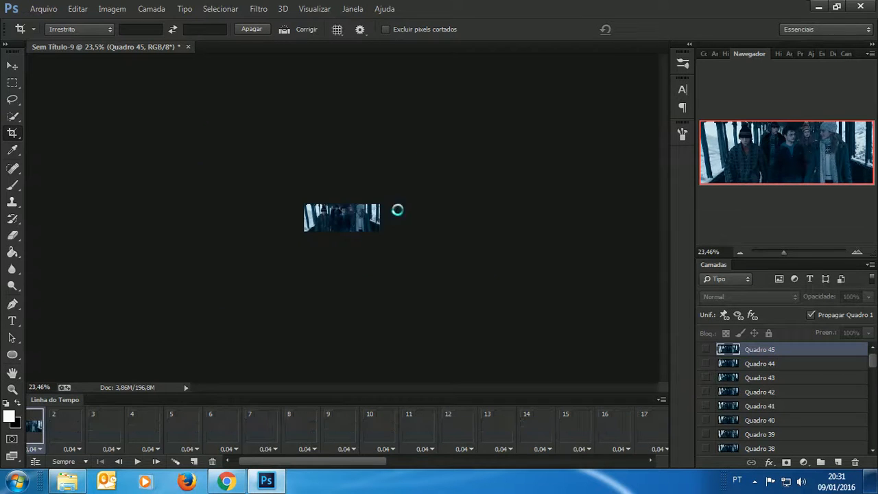
drag(789, 251, 800, 253)
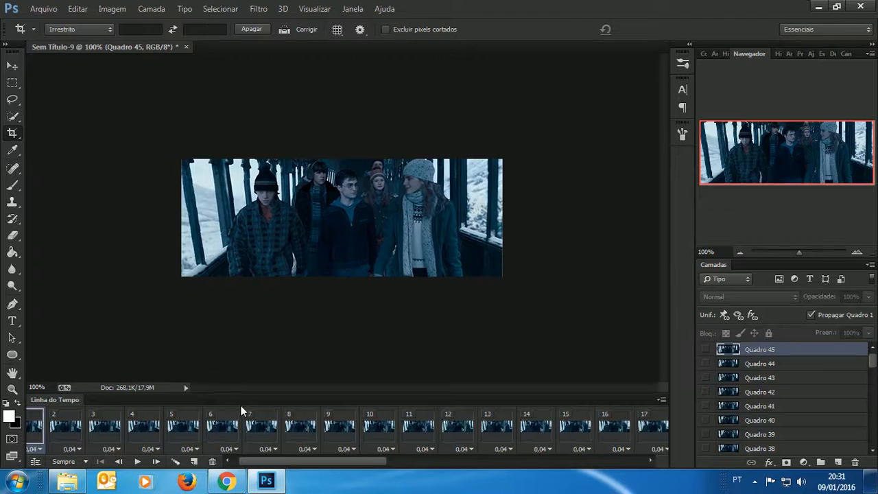
Step: Open the resized animation in Save for Web, and play it back twice in the timeline to check its speed
click(43, 8)
click(82, 188)
click(137, 461)
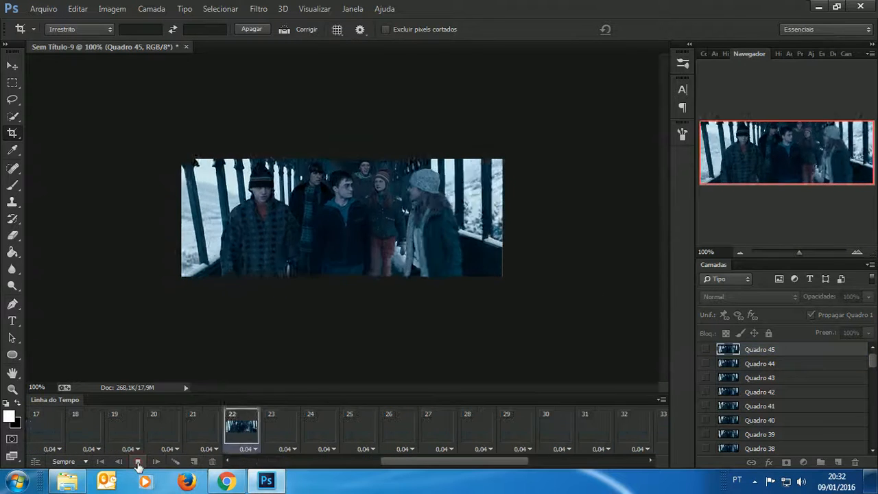
click(137, 461)
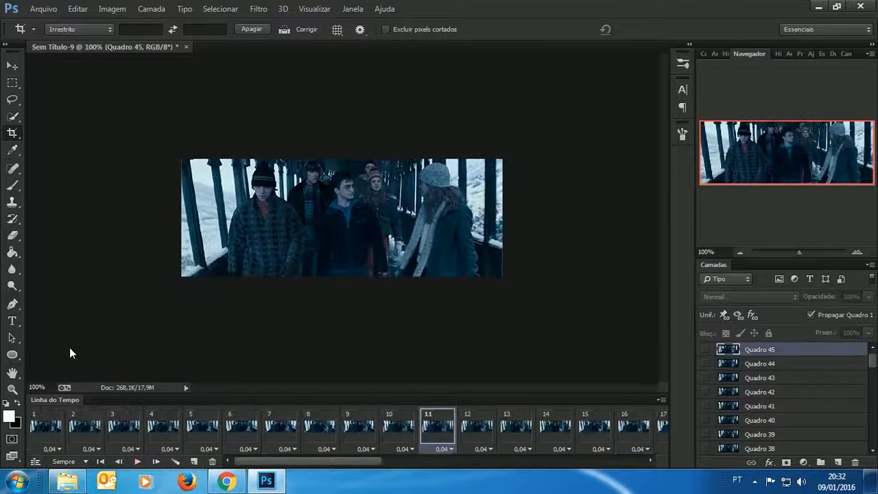
click(138, 461)
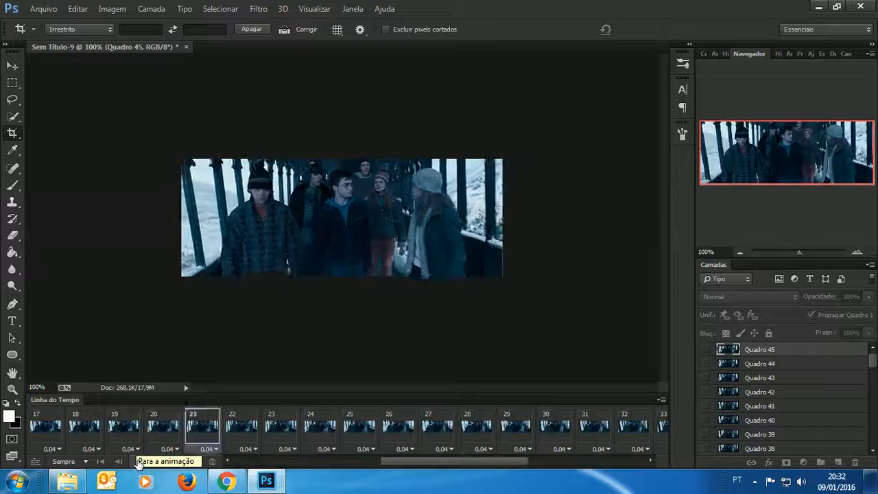
click(137, 461)
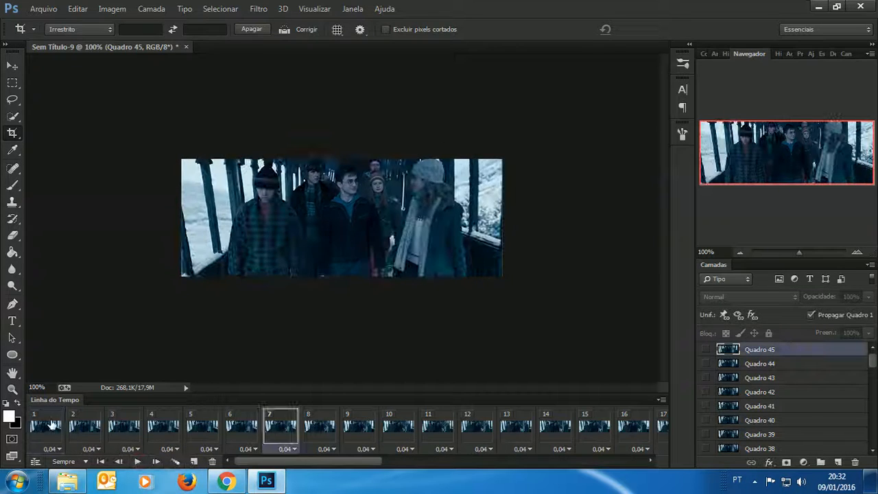
Step: Select frames 1 through 45 and set their frame delay to 0,05 seconds
click(52, 425)
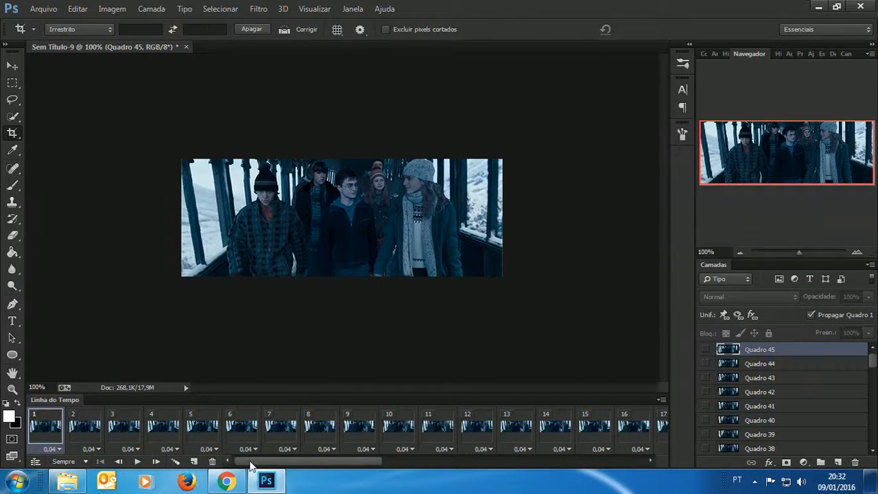
drag(250, 462, 668, 461)
shift+click(645, 439)
click(613, 449)
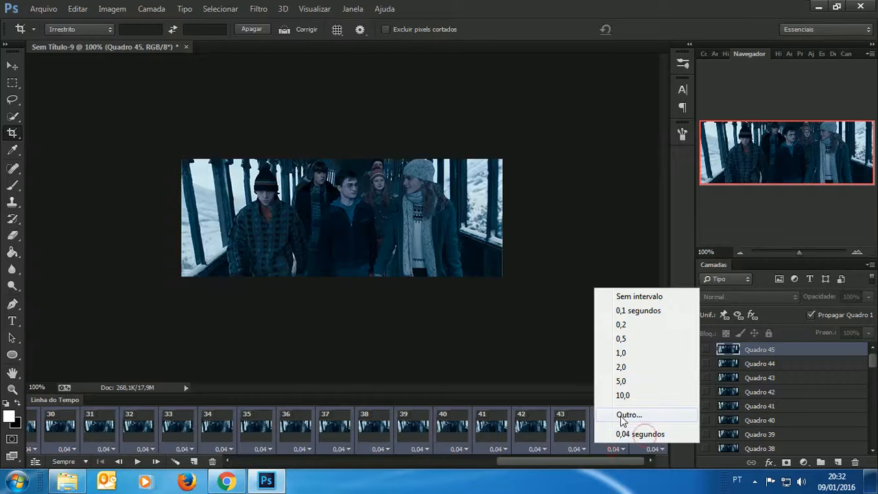
click(623, 416)
click(521, 180)
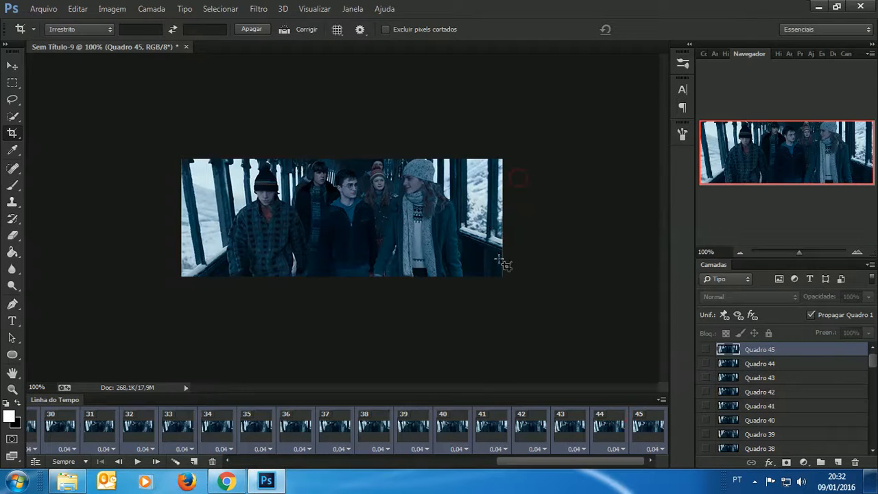
click(538, 449)
click(551, 415)
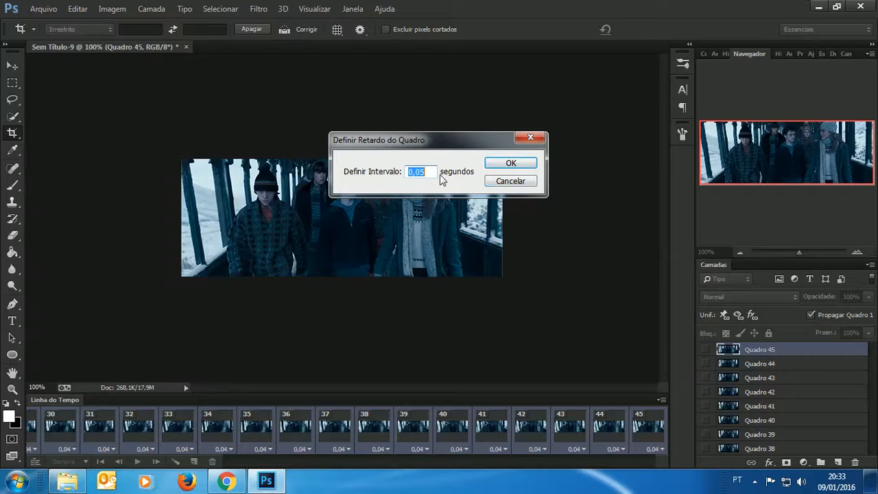
click(511, 166)
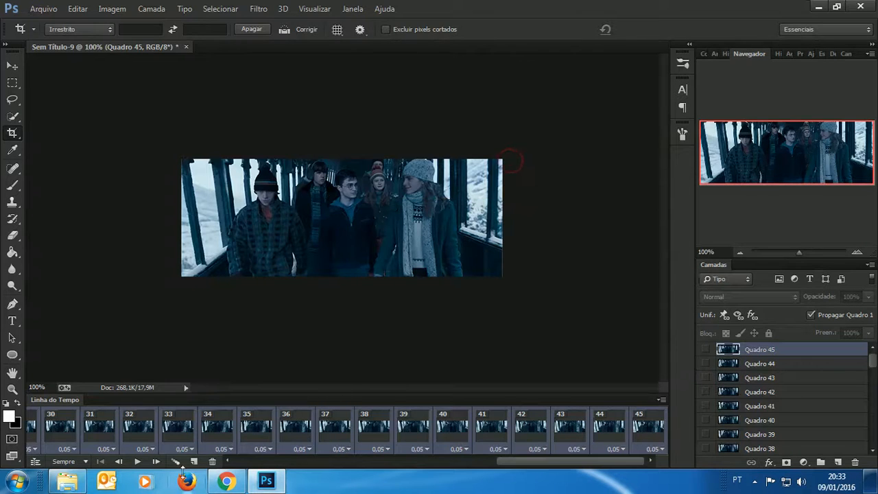
Step: Play the animation at the new frame delay and stop it
click(137, 462)
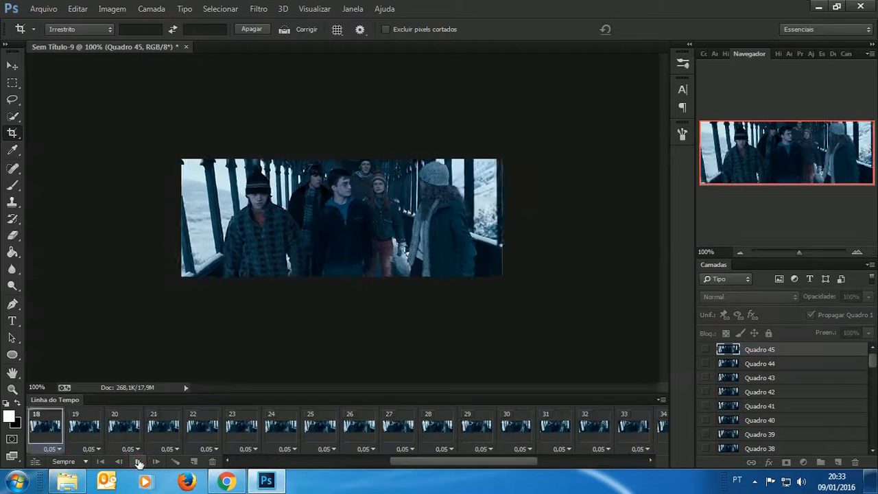
click(137, 461)
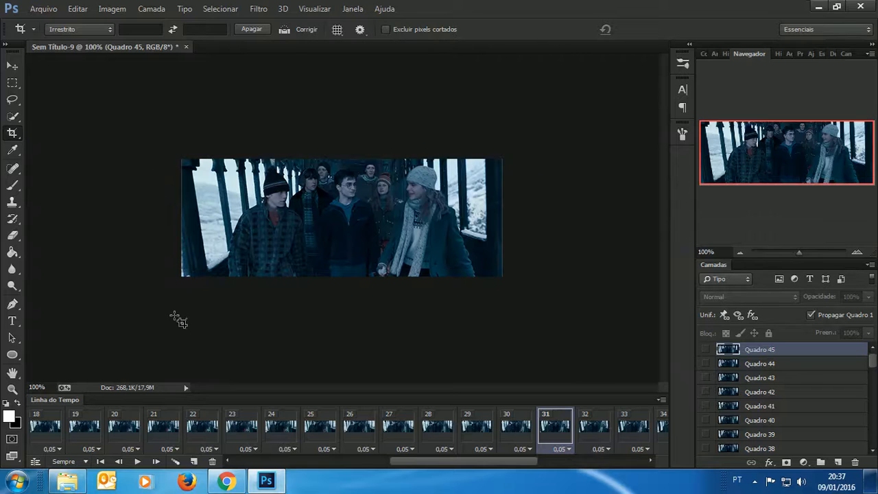
Step: Open the 45-frame animation in Save for Web
click(112, 7)
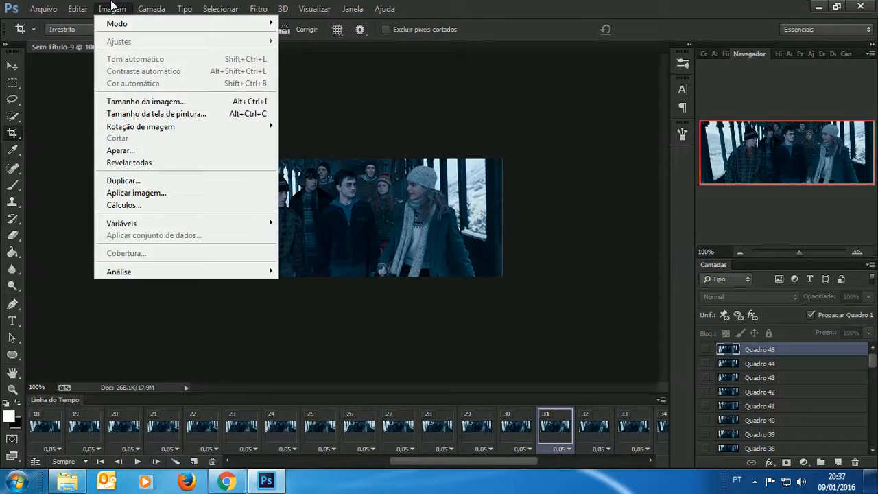
click(501, 3)
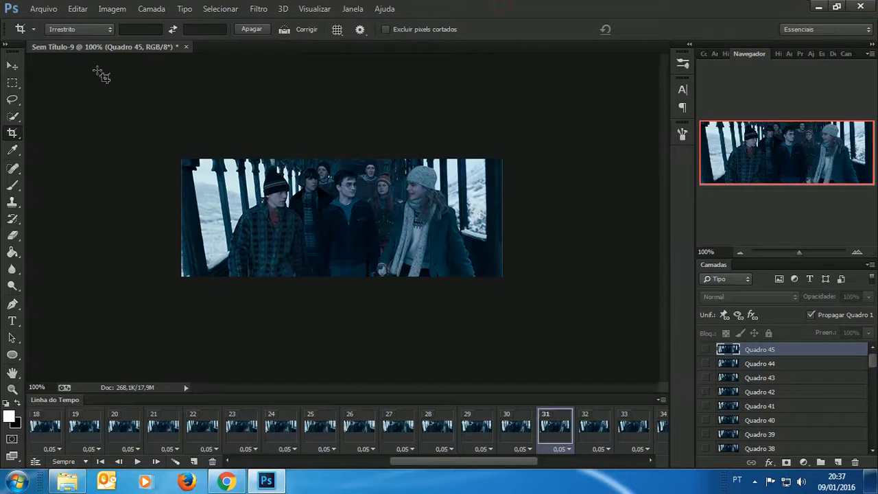
click(44, 8)
click(498, 6)
click(43, 8)
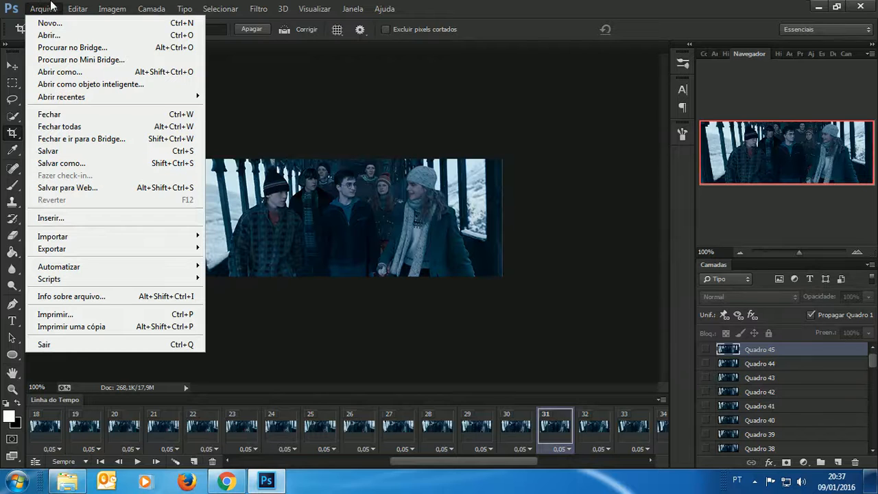
click(152, 189)
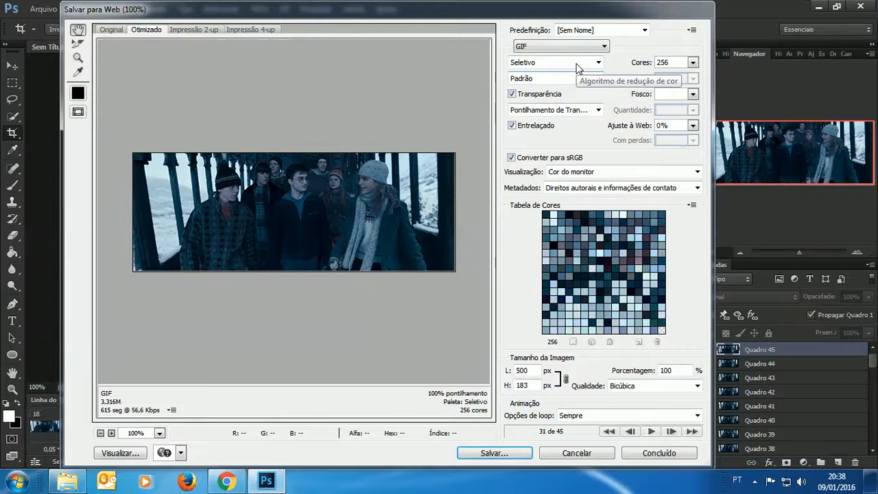
Step: Set the GIF's color reduction algorithm to Seletivo
click(598, 78)
click(578, 79)
click(569, 64)
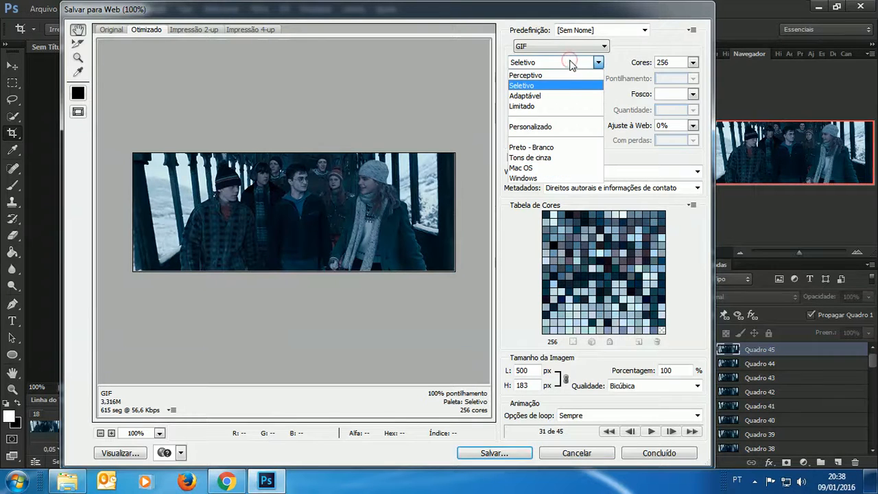
click(558, 63)
click(558, 62)
click(546, 86)
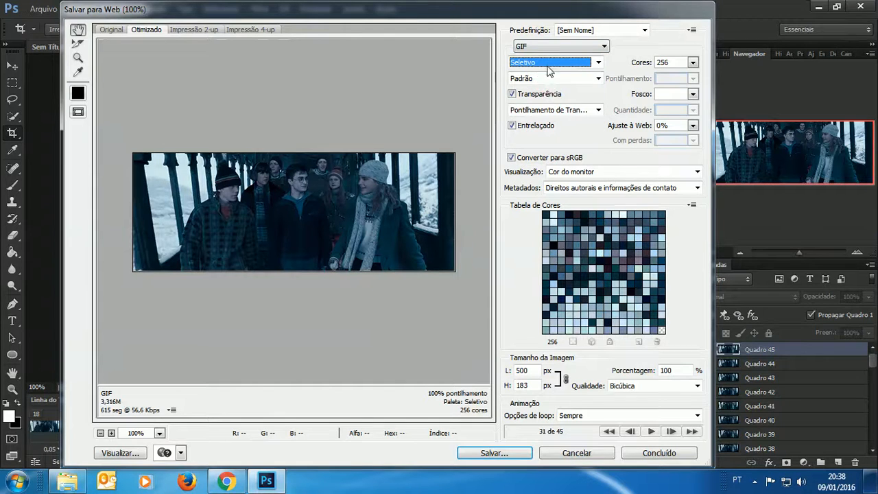
click(547, 64)
click(546, 63)
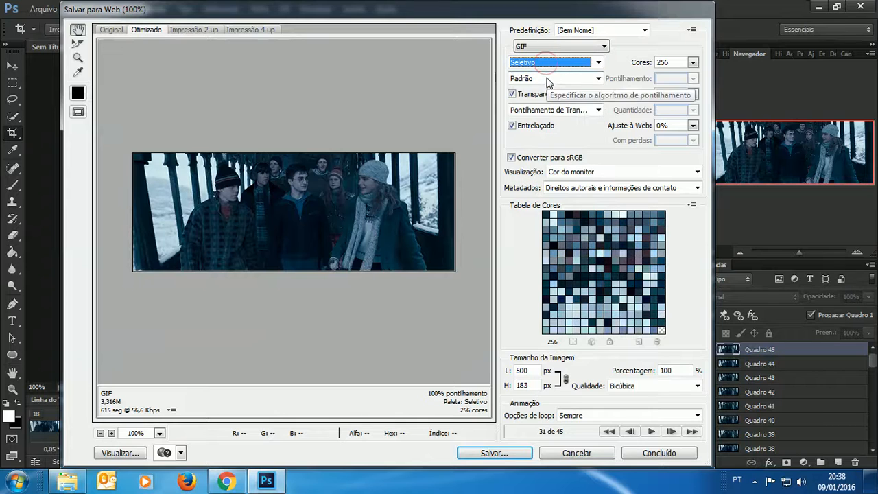
Step: Review the available dithering algorithms for the GIF and choose Padrão
click(547, 79)
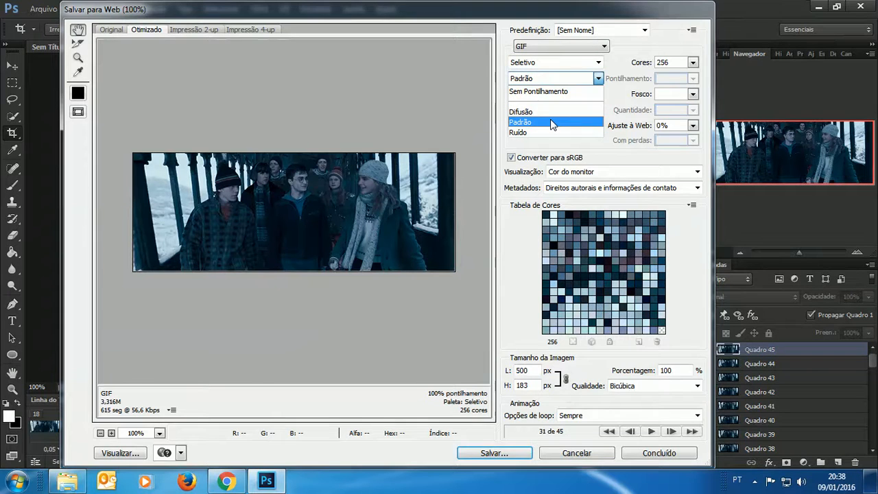
click(551, 81)
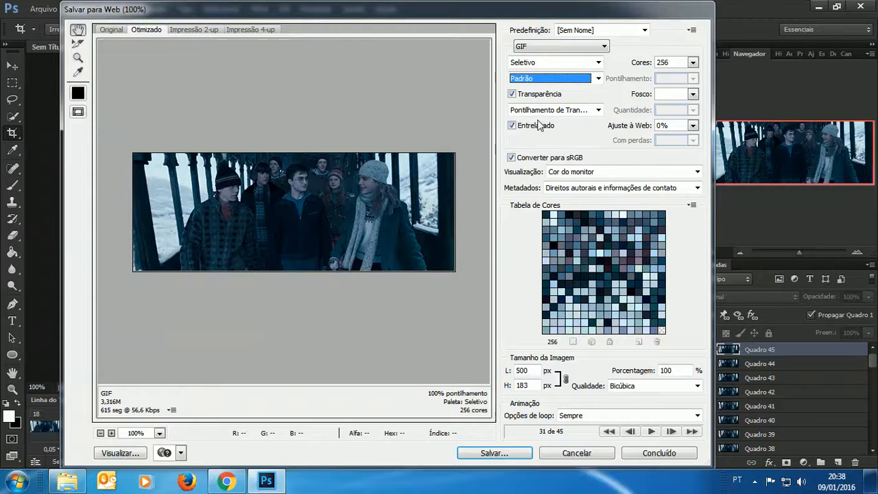
click(548, 81)
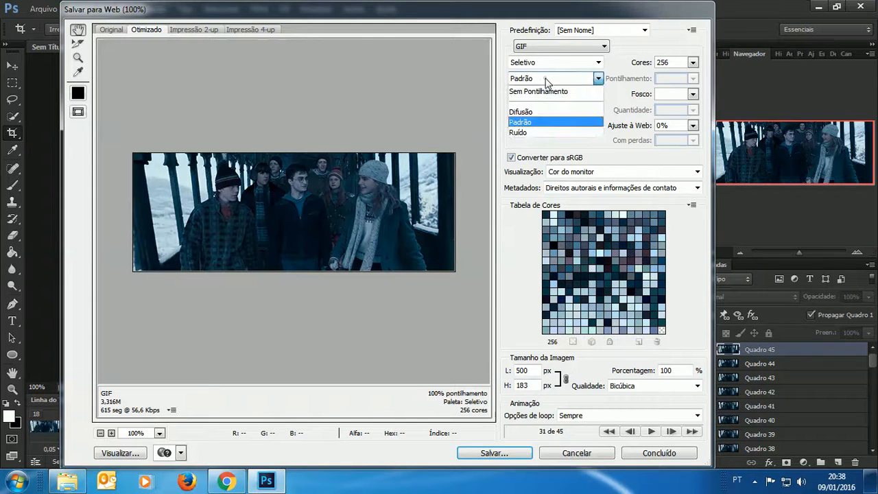
click(539, 80)
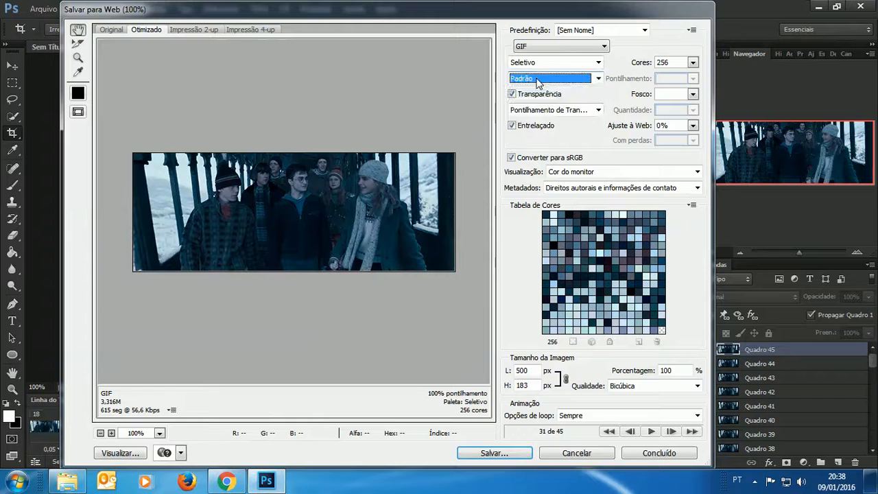
click(538, 80)
click(539, 80)
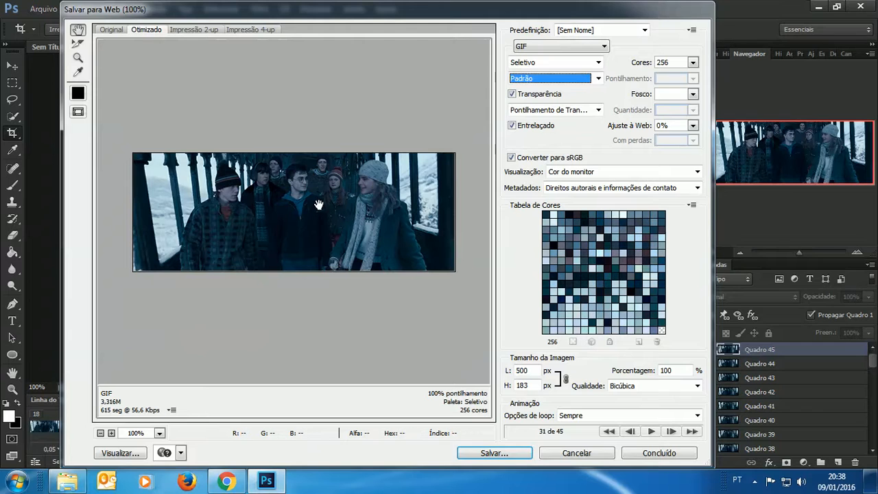
click(553, 78)
click(555, 78)
click(547, 79)
click(547, 79)
click(542, 78)
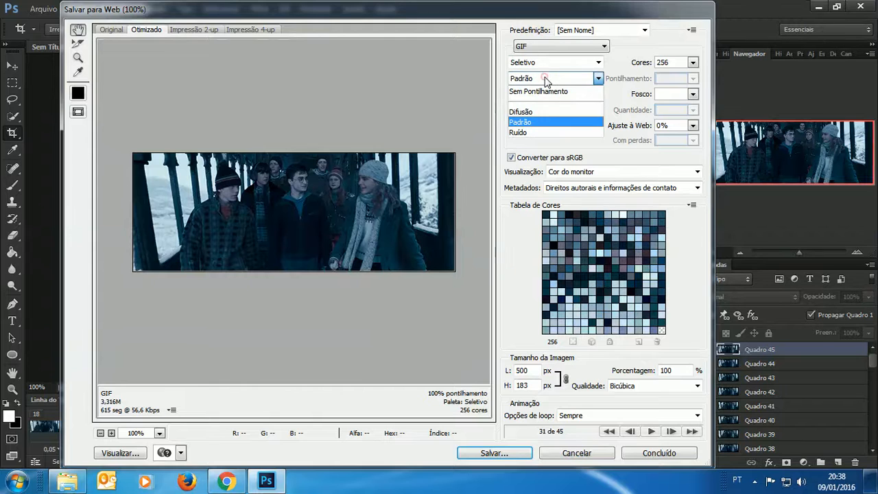
click(546, 82)
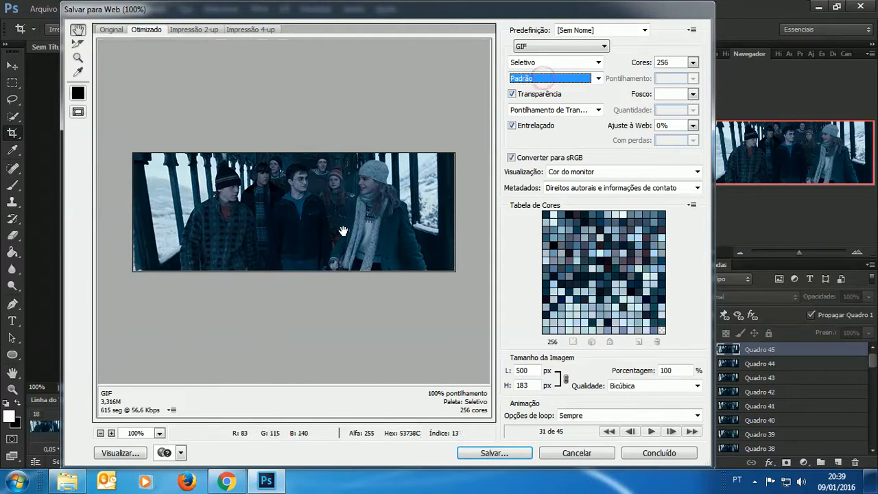
click(542, 78)
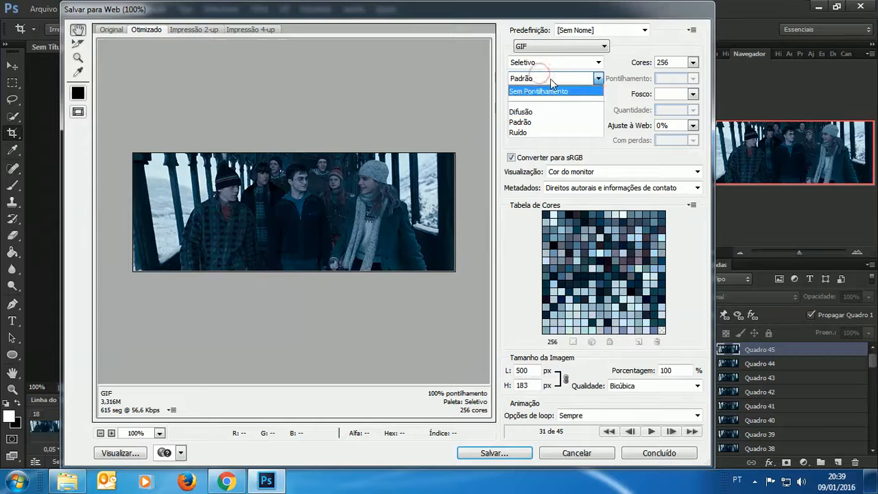
click(552, 83)
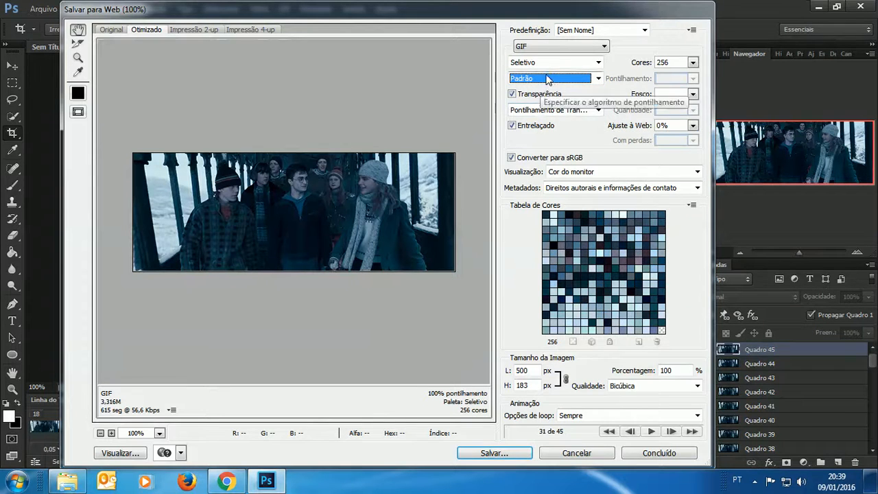
click(546, 77)
click(535, 122)
Step: Set the GIF's transparency dithering to Pontilhamento de Transparência Padrão, with the dithering algorithm left on Padrão
click(559, 110)
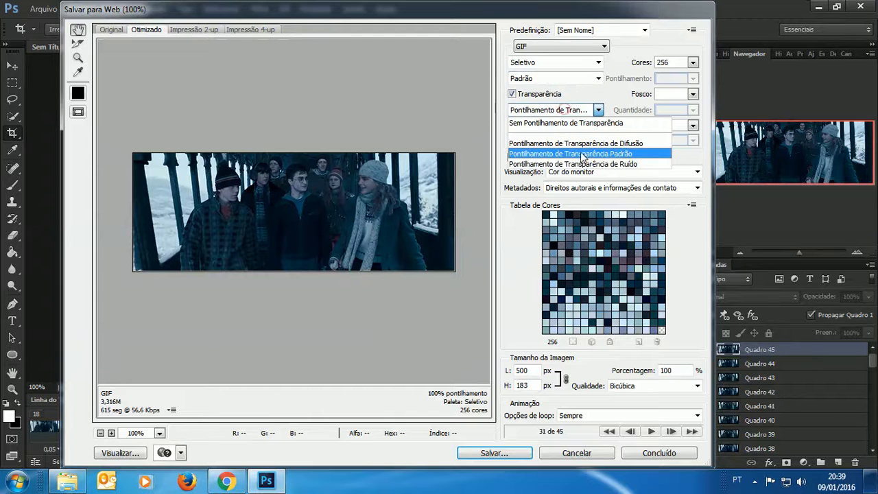
click(570, 81)
click(570, 80)
click(574, 103)
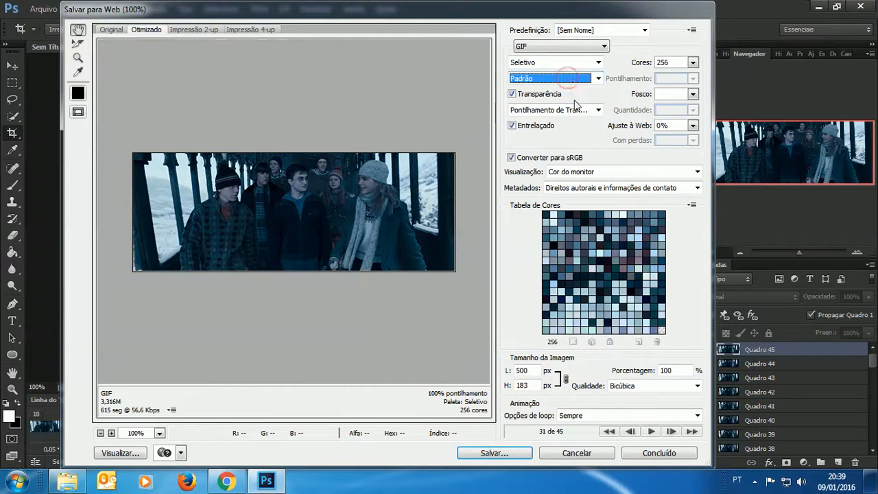
click(575, 106)
click(605, 156)
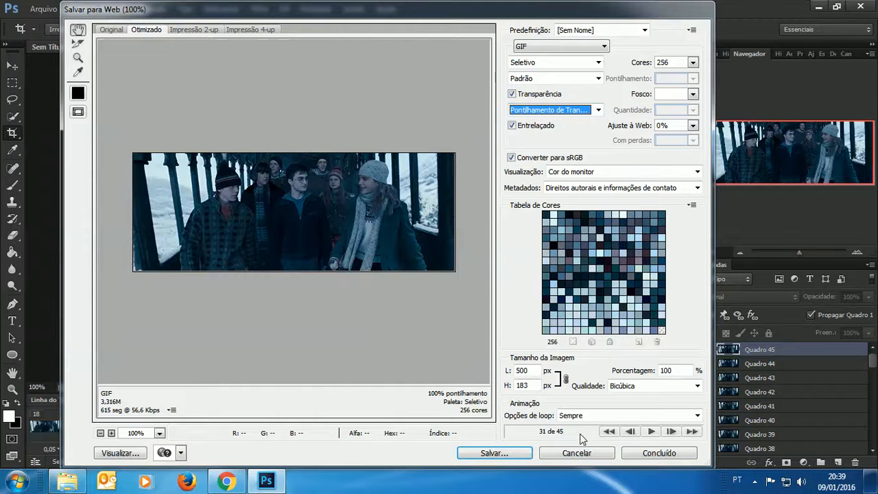
Step: Preview the optimized animation, and save it as hp1 in the gifs folder, replacing the existing file
click(652, 431)
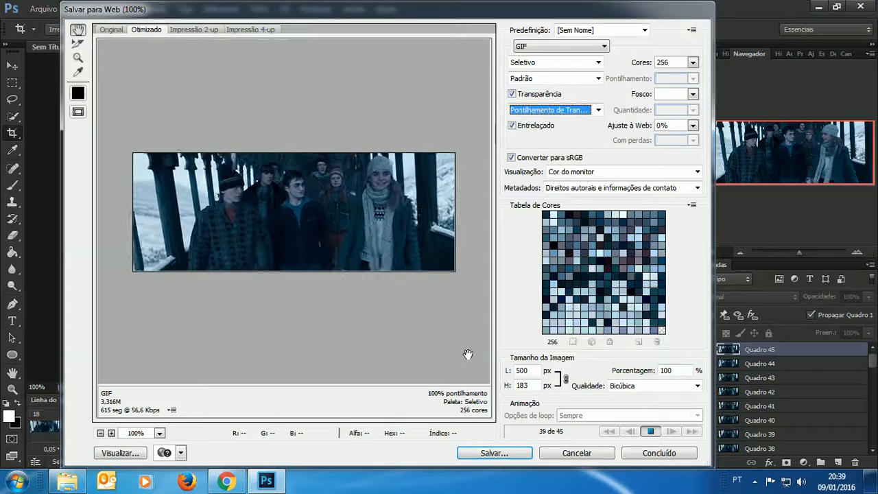
click(650, 430)
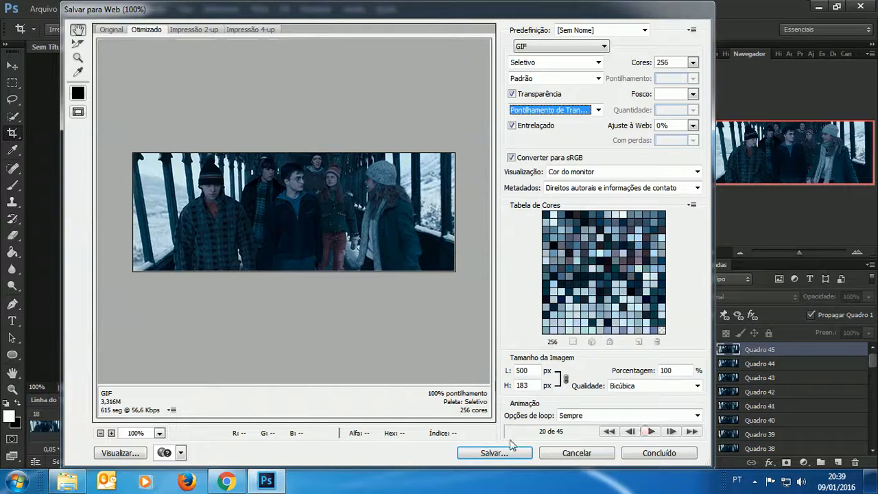
click(504, 457)
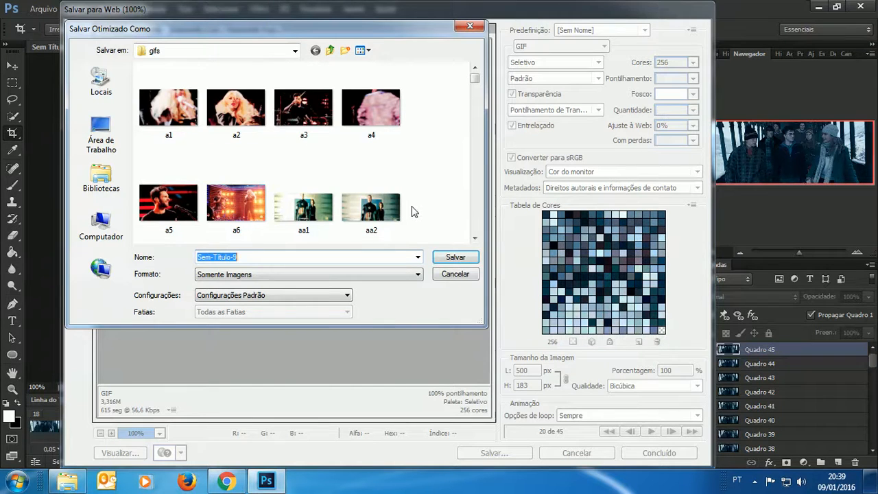
text(hp1)
key(Return)
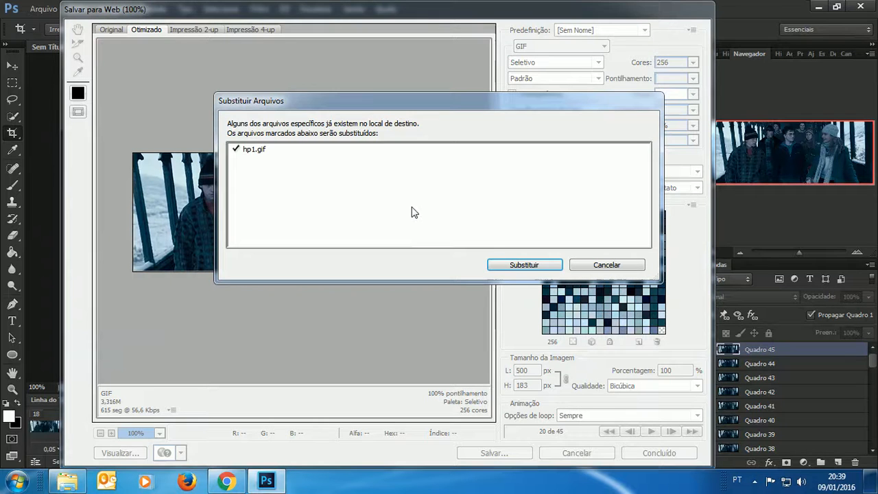
click(516, 266)
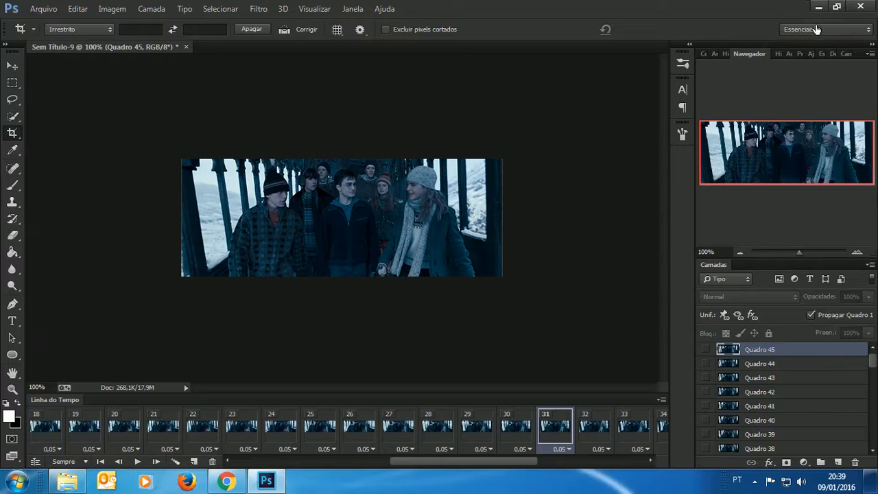
Step: Switch to Tumblr in Chrome and upload hp1 from the gifs folder in Imagens to the new photo post
click(818, 6)
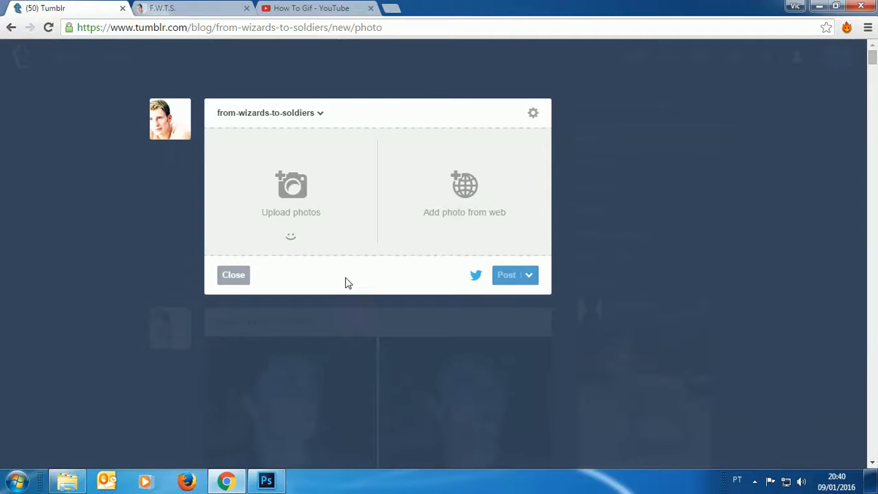
click(323, 197)
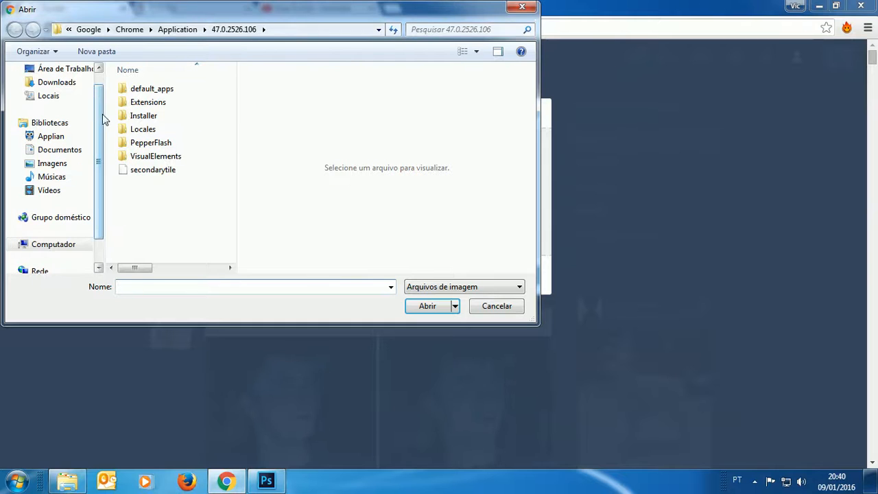
drag(99, 121, 97, 140)
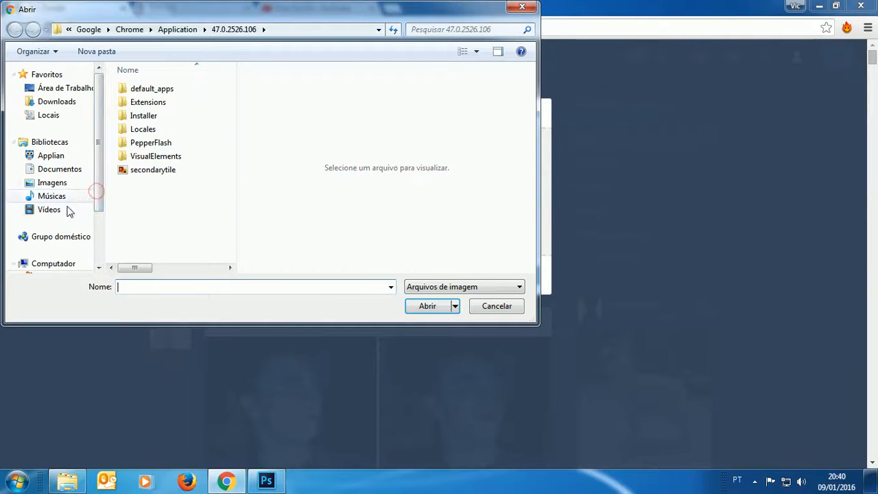
click(58, 183)
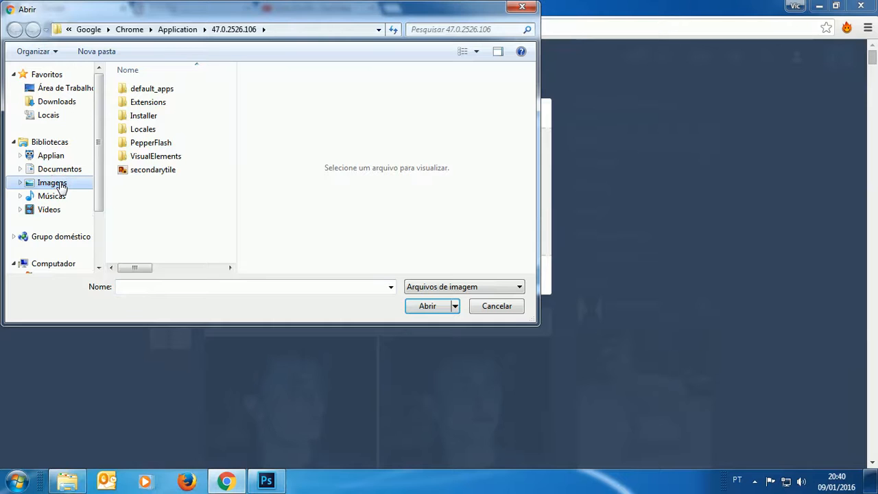
click(231, 269)
click(153, 237)
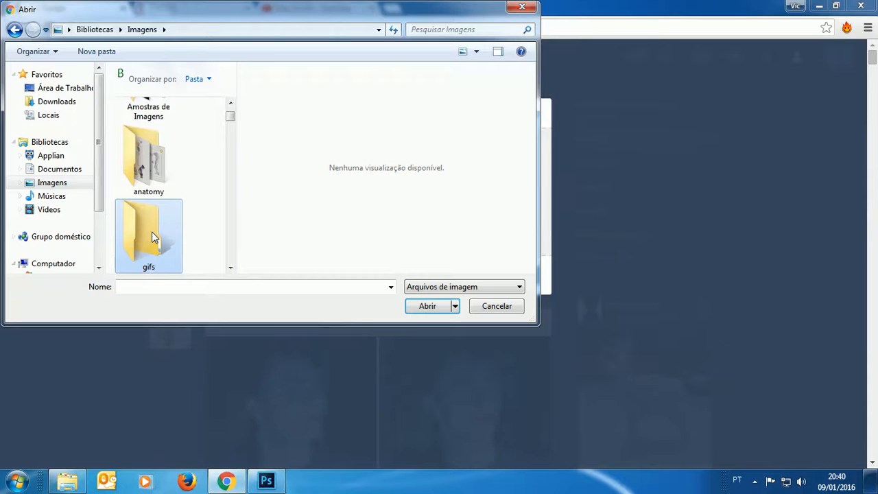
double_click(153, 237)
drag(230, 111, 230, 178)
click(147, 125)
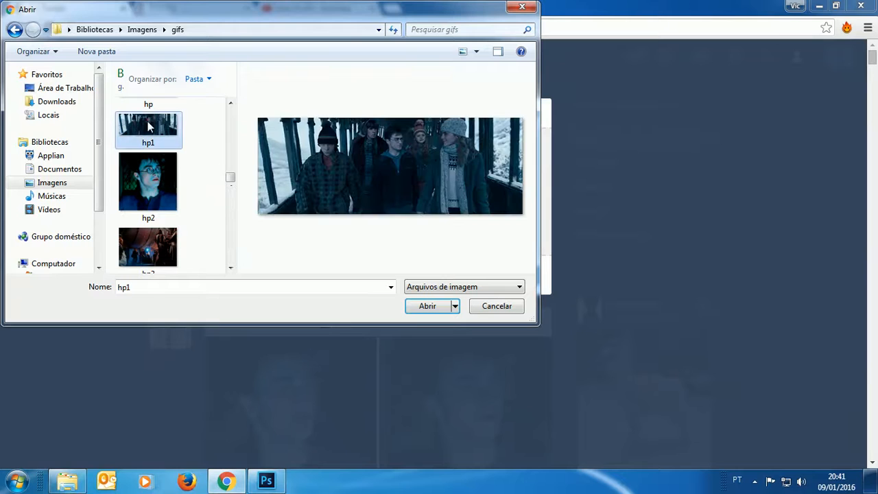
click(429, 306)
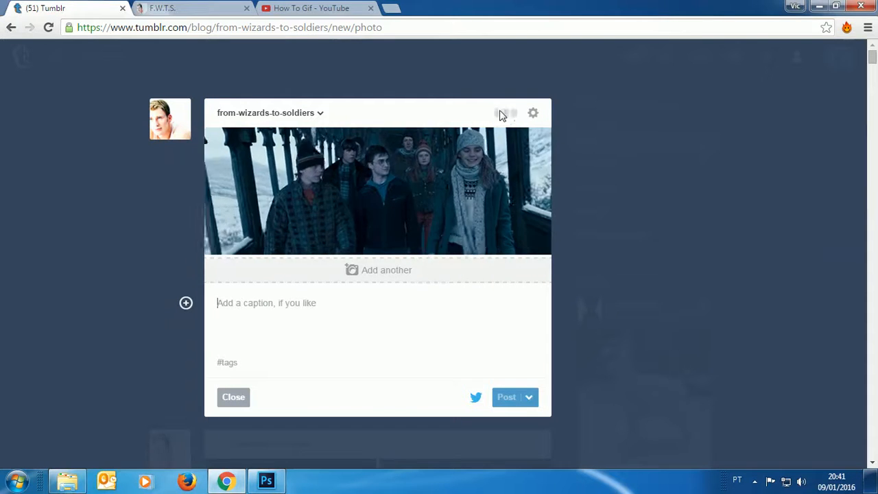
Step: Check the post's Twitter sharing text, and save the photo post as a draft
click(529, 400)
click(526, 333)
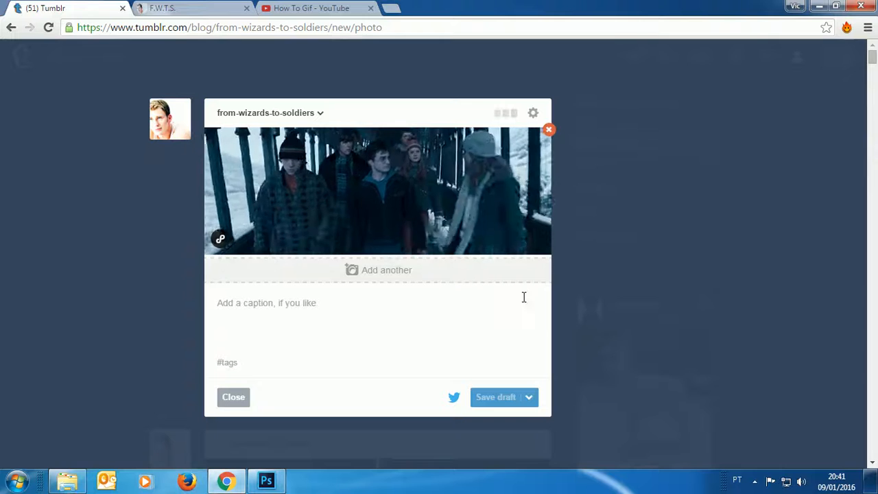
click(455, 397)
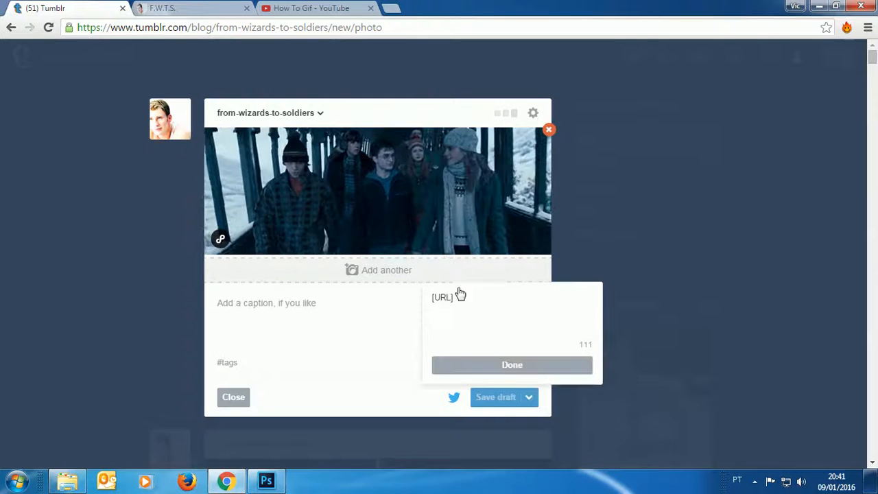
click(375, 328)
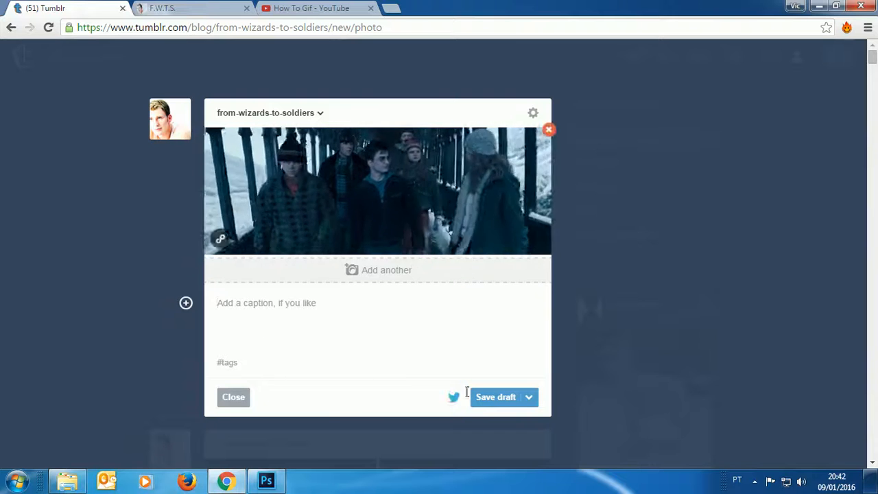
click(504, 400)
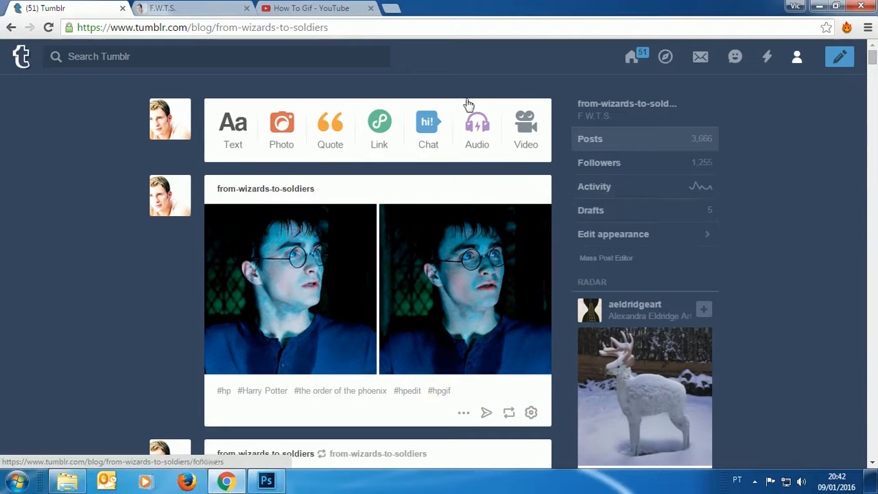
Step: Open the blog's drafts on Tumblr, and switch to Photoshop to play the animation
click(657, 217)
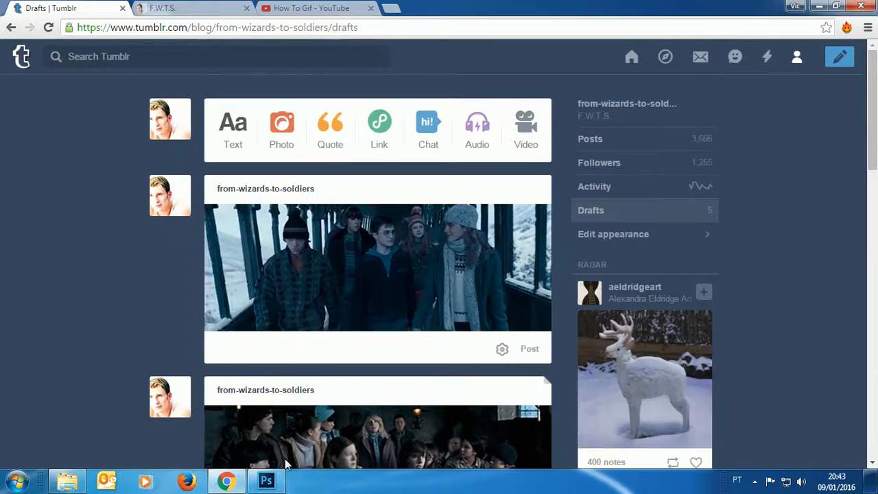
click(266, 482)
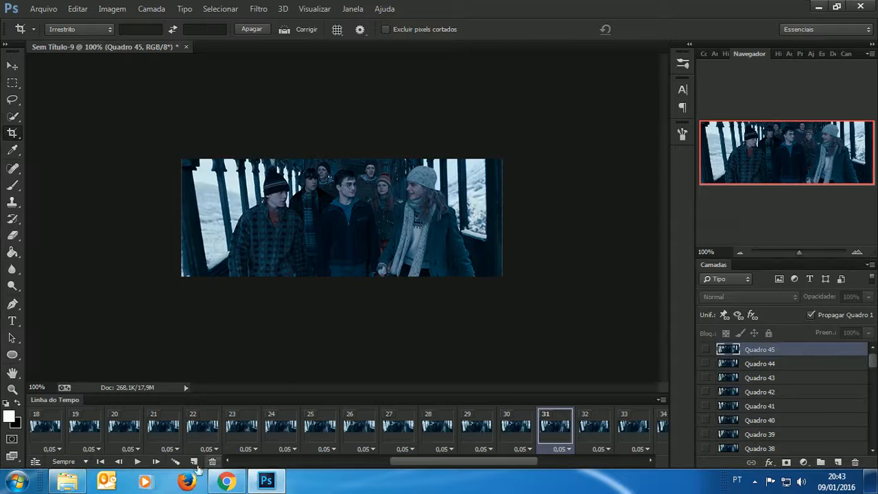
click(137, 462)
click(138, 462)
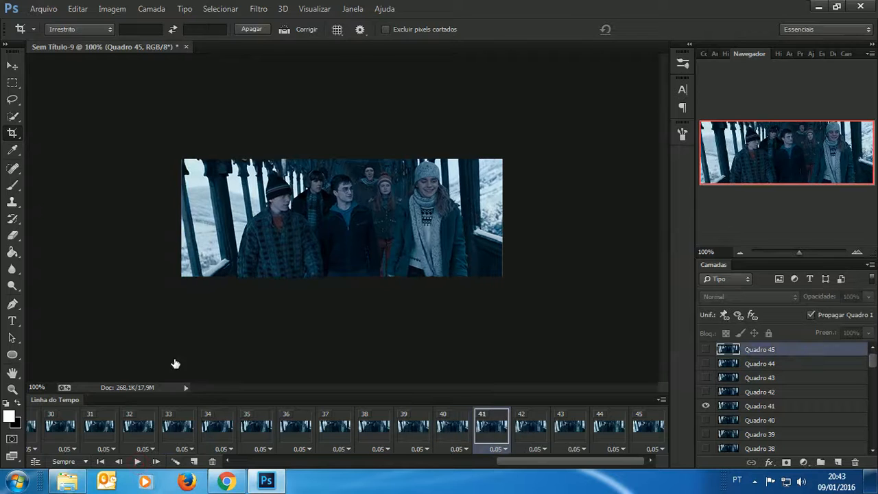
Step: Resize the image to 450 pixels wide, and play the animation to check it
click(112, 8)
click(165, 102)
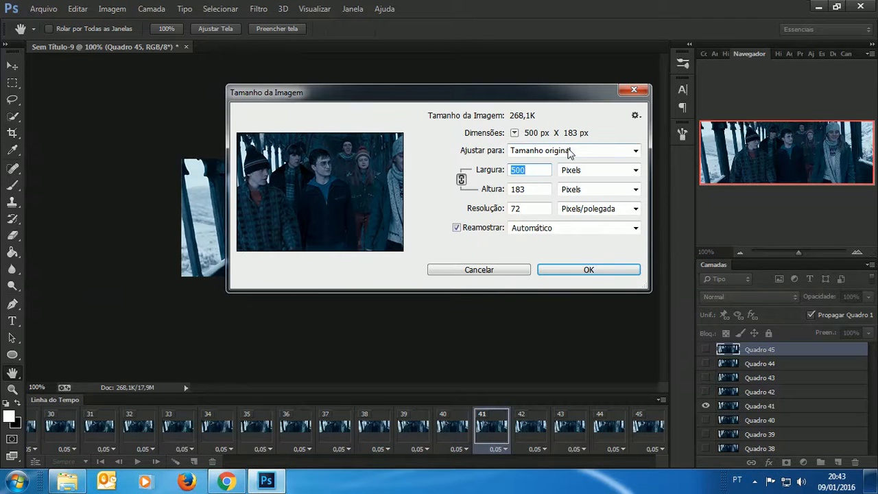
text(450)
key(Return)
key(c)
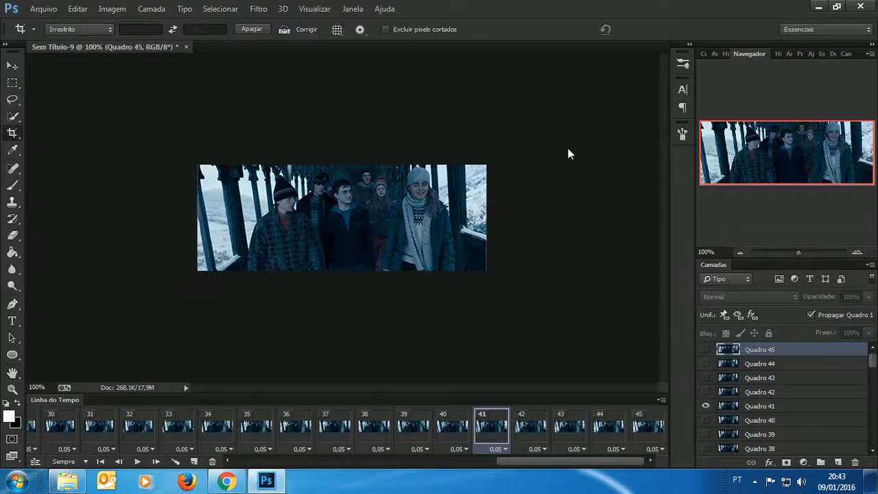
click(137, 462)
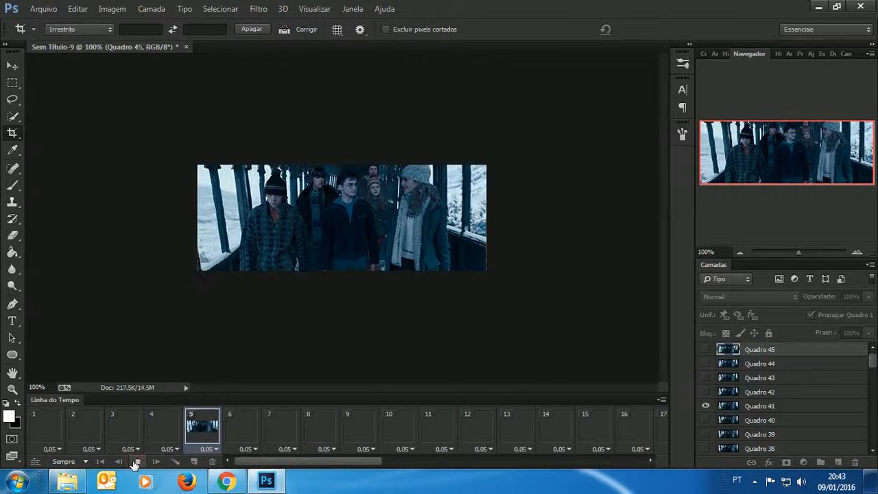
click(137, 462)
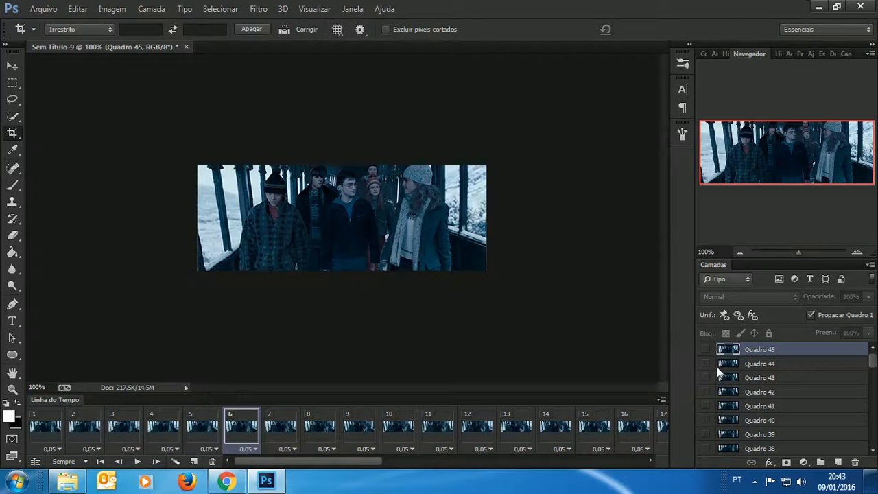
Step: Select the second frame of the timeline, and briefly play the animation to check its opening frames
drag(249, 464, 174, 461)
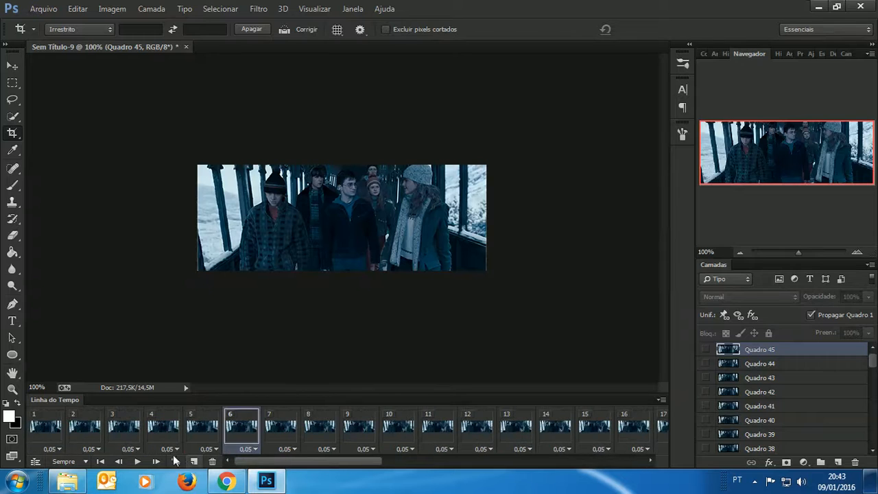
click(89, 426)
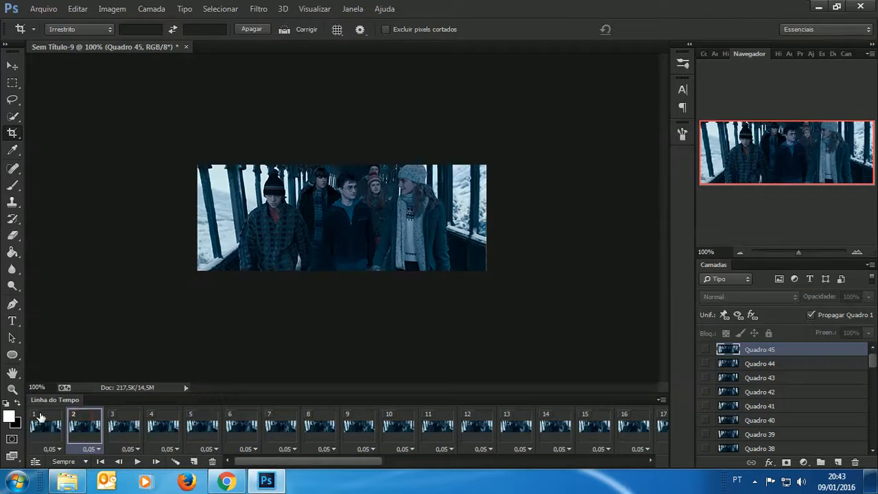
click(112, 7)
click(112, 6)
click(137, 461)
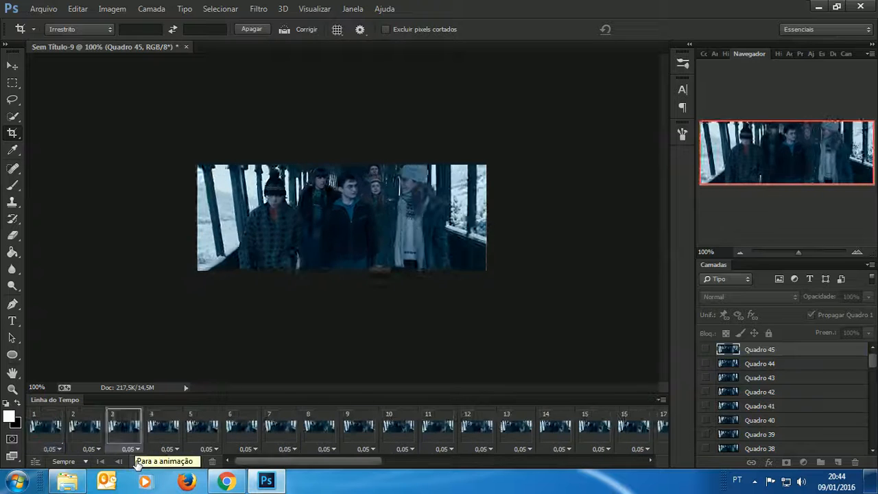
click(137, 461)
Step: Delete the first and last frames from the timeline, and play the shortened animation
click(53, 445)
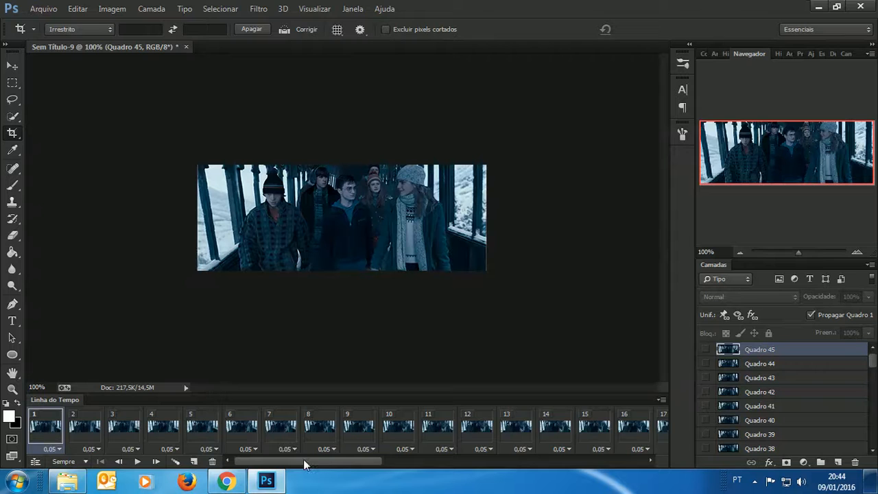
drag(305, 463, 573, 462)
drag(651, 429, 212, 461)
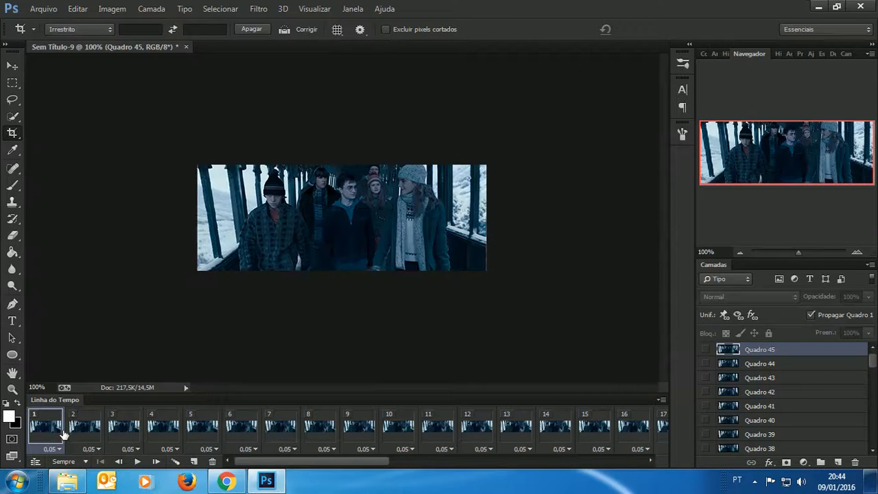
click(21, 6)
click(137, 462)
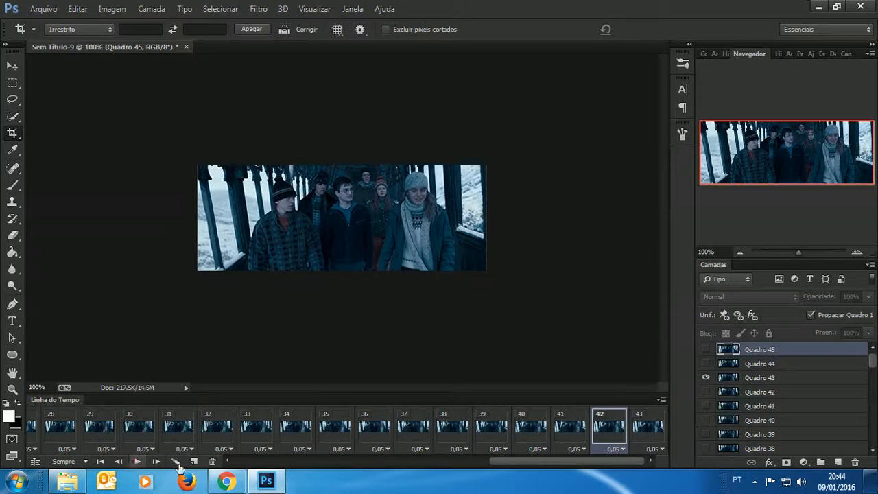
click(136, 462)
Step: Delete frames 41 to 43 from the end of the timeline
click(518, 446)
click(559, 443)
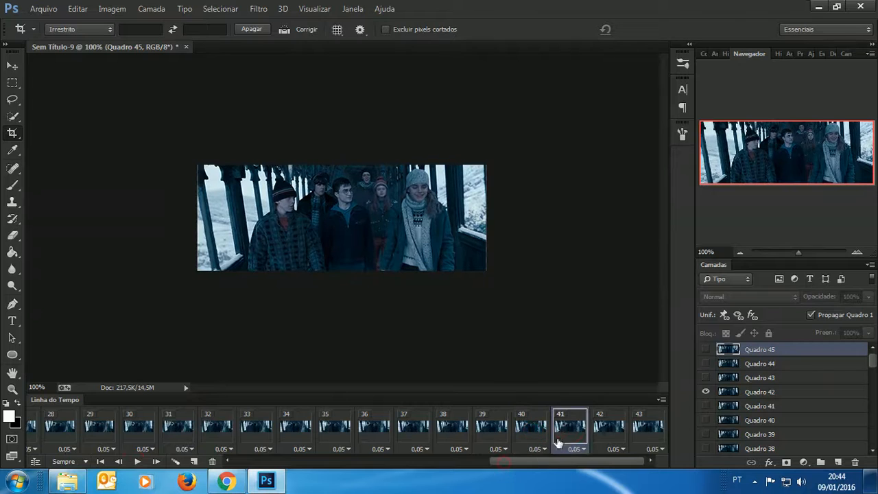
click(591, 434)
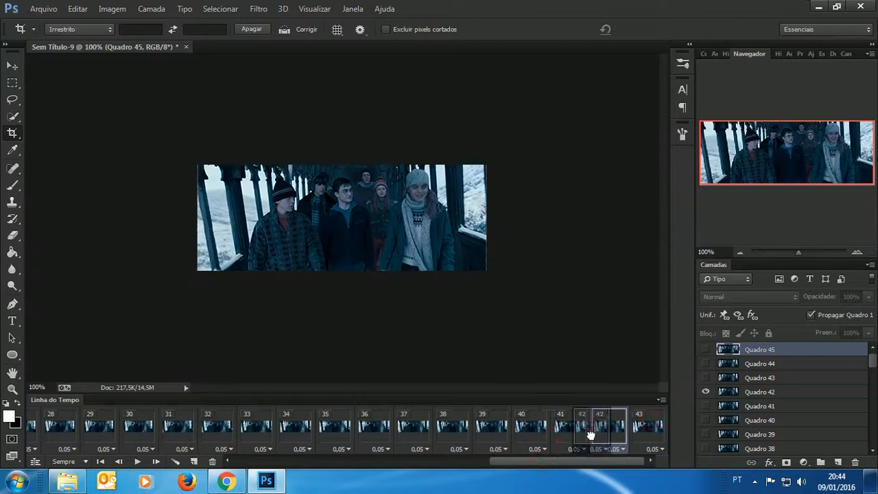
click(558, 432)
shift+click(641, 428)
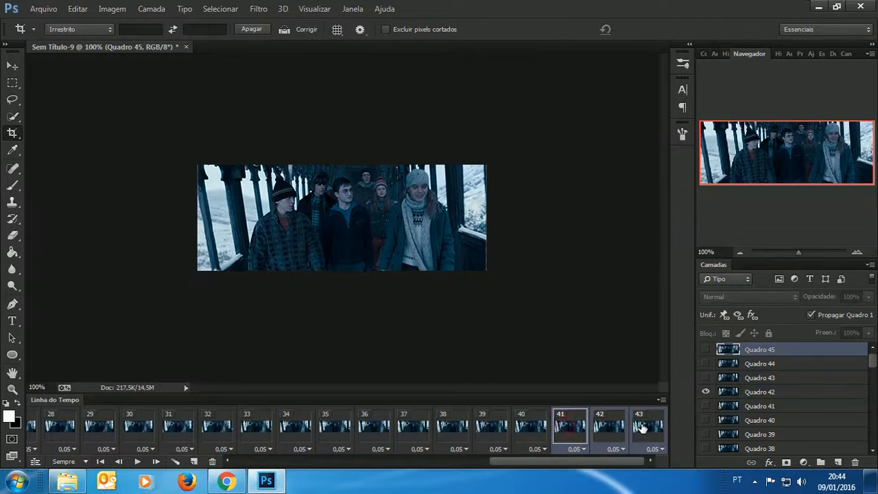
drag(641, 428, 213, 461)
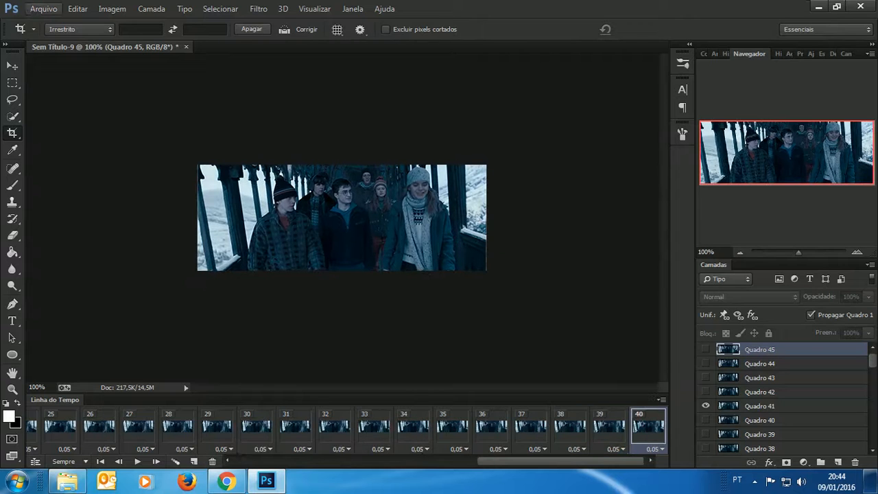
Step: Preview the GIF in Save for Web, examine the right edge of the image at 200%, and leave the export without saving
click(43, 8)
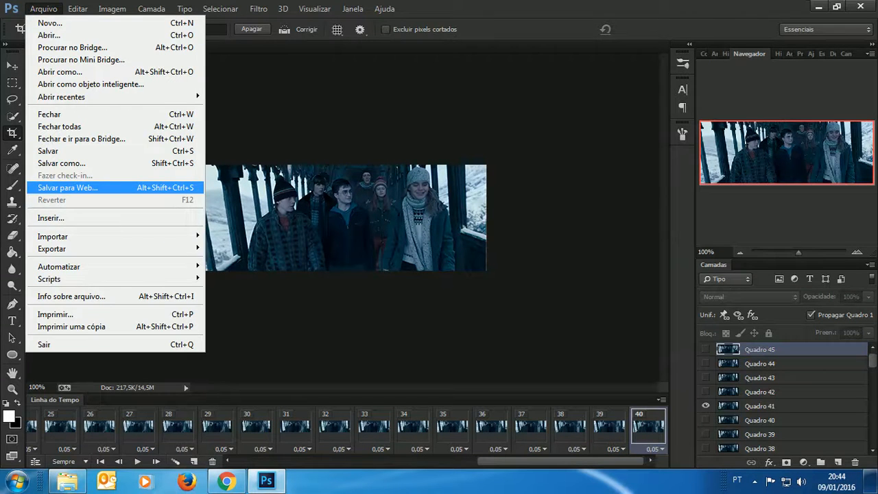
click(123, 188)
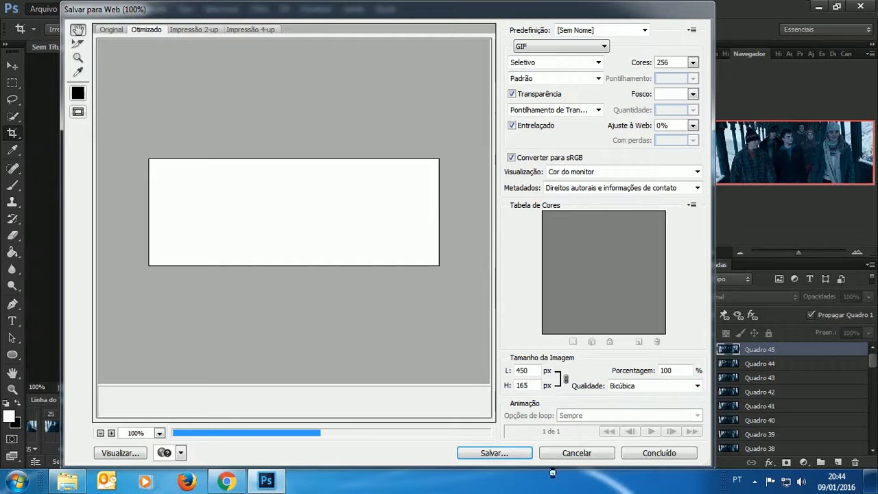
click(650, 432)
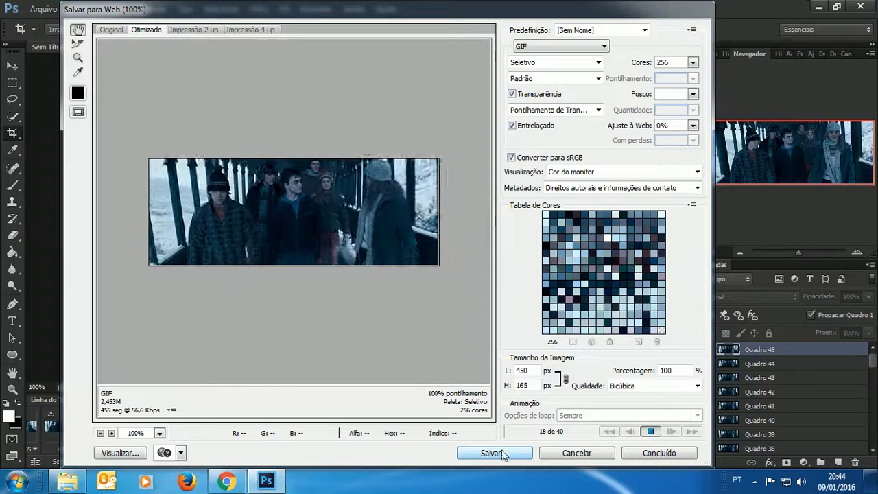
click(494, 453)
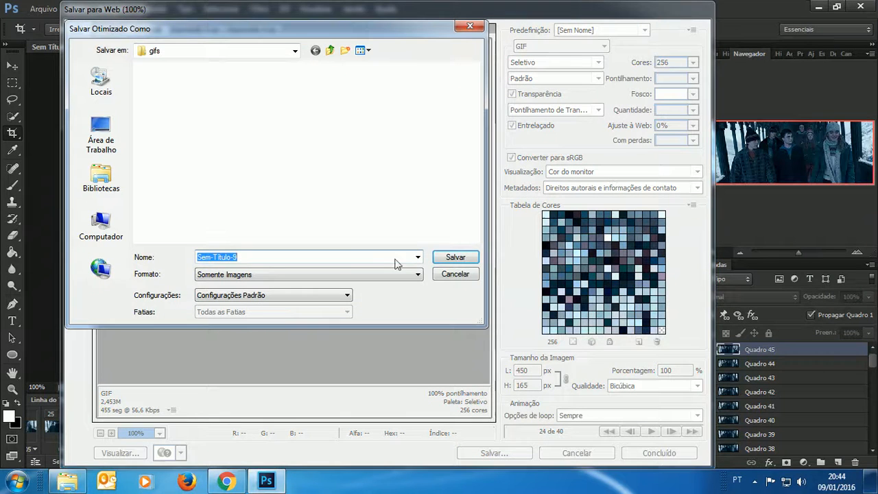
click(454, 275)
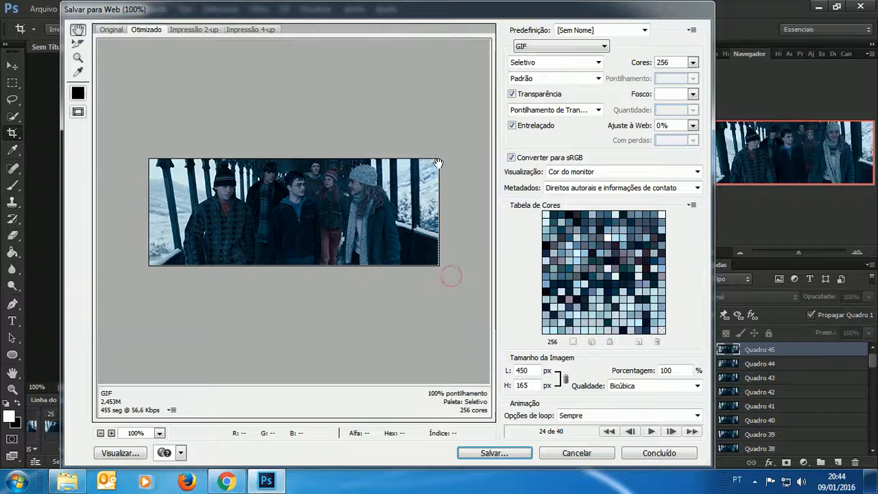
click(111, 433)
drag(372, 254, 280, 255)
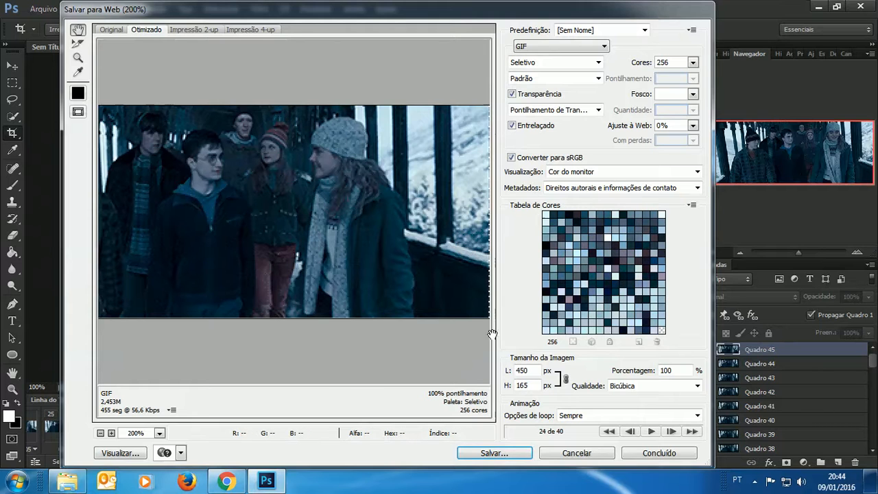
click(576, 454)
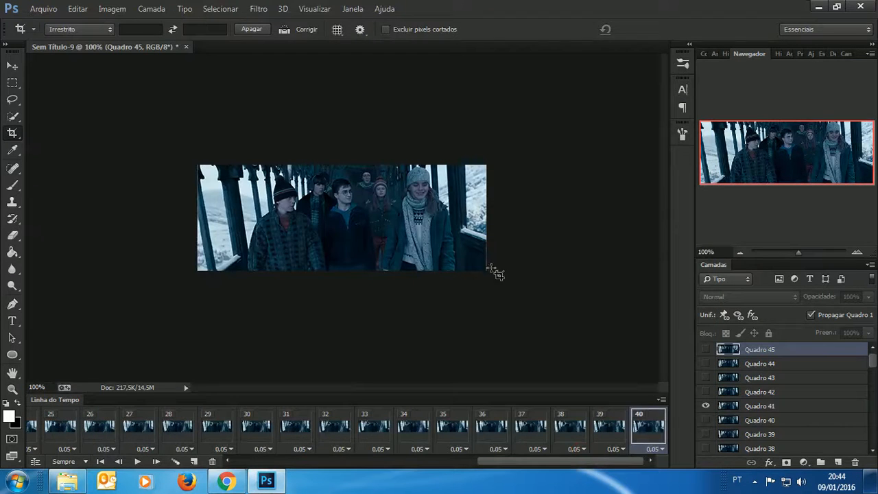
Step: Start a crop that trims the transparent strip off the image's right edge
drag(800, 254, 846, 255)
click(868, 182)
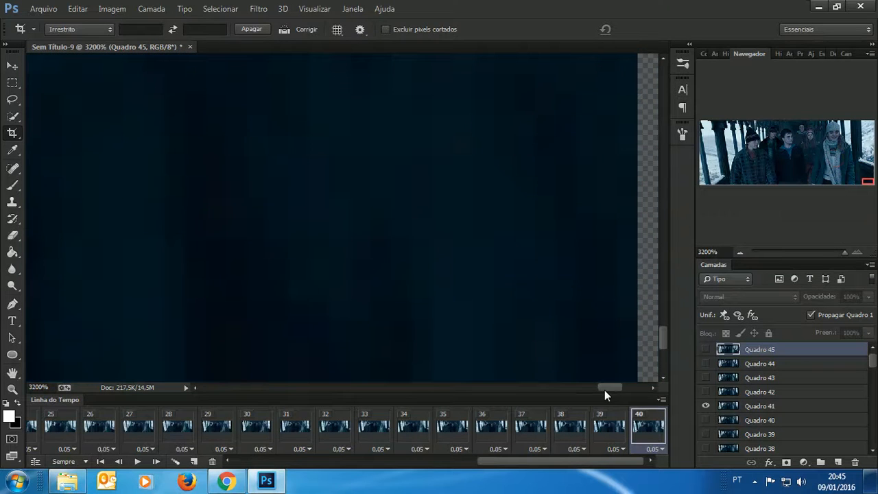
drag(604, 389, 607, 389)
scroll(605, 355, down, 2)
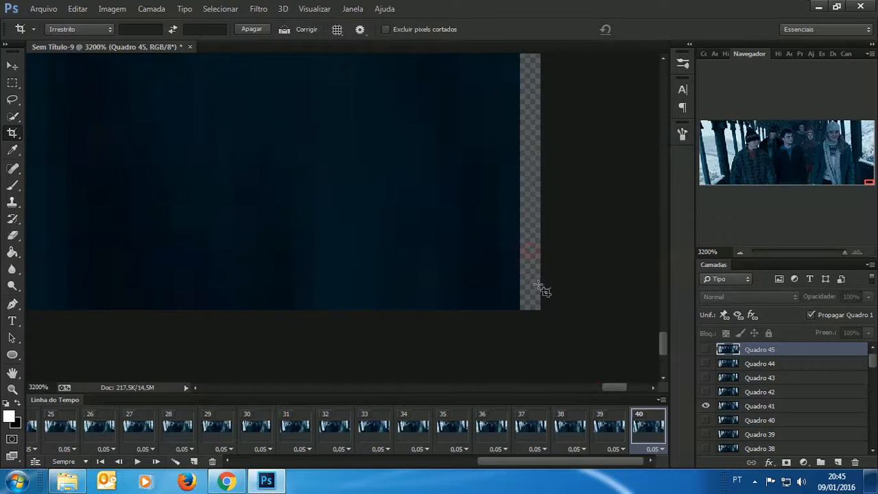
click(534, 306)
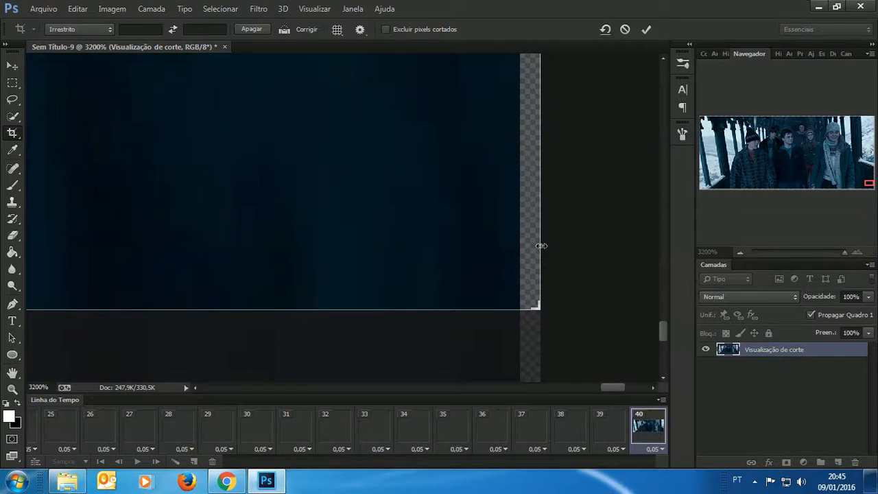
drag(542, 246, 547, 239)
Step: Trim the transparent strip off the image's left edge as well, and apply the crop
click(790, 118)
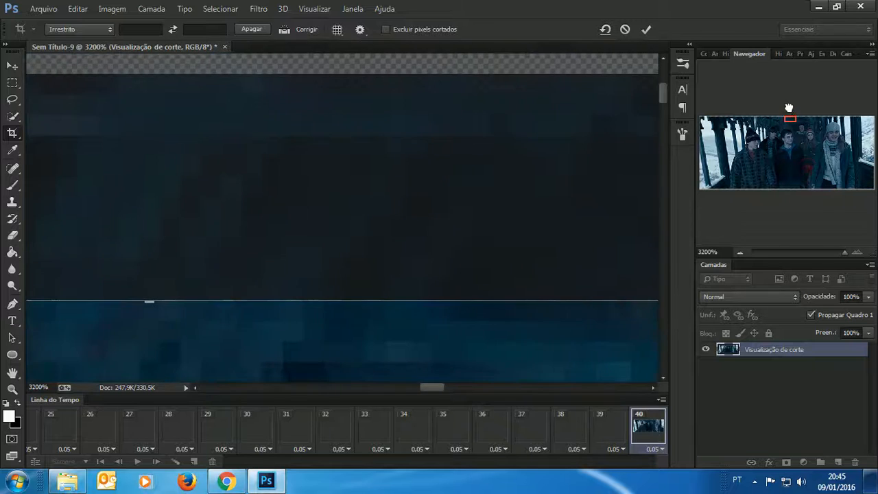
scroll(503, 121, up, 2)
scroll(470, 225, down, 4)
click(704, 136)
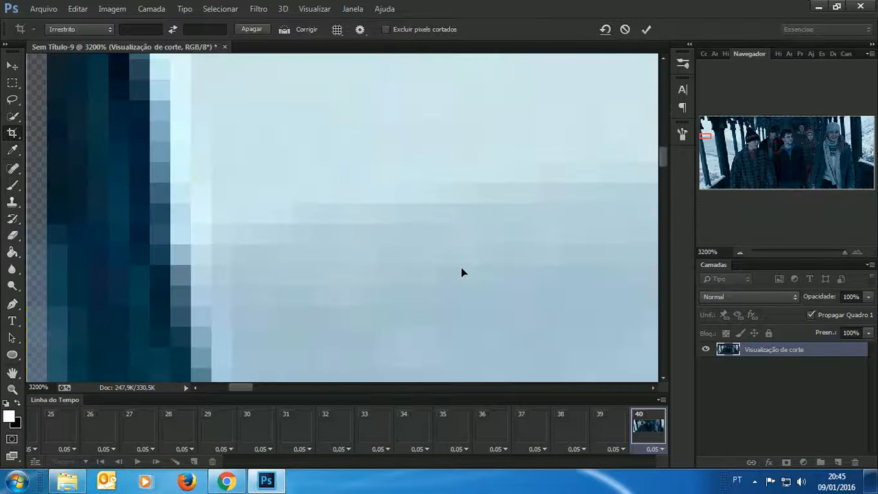
drag(248, 389, 244, 387)
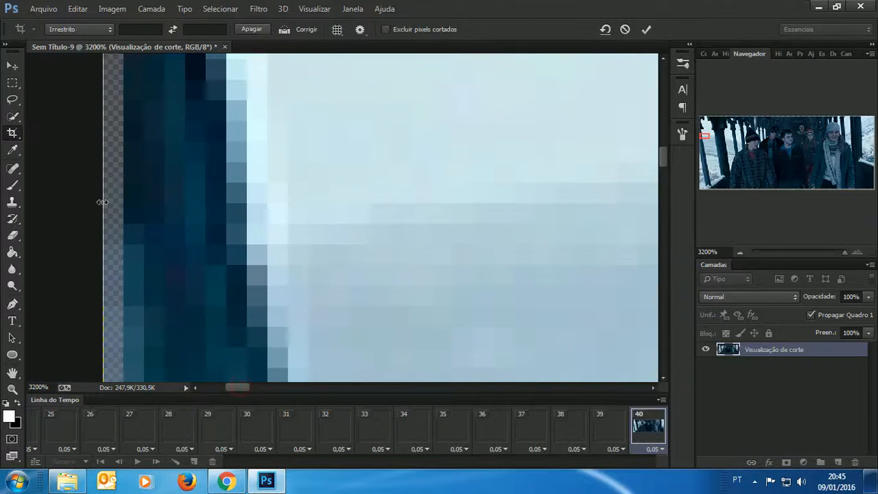
drag(102, 202, 115, 186)
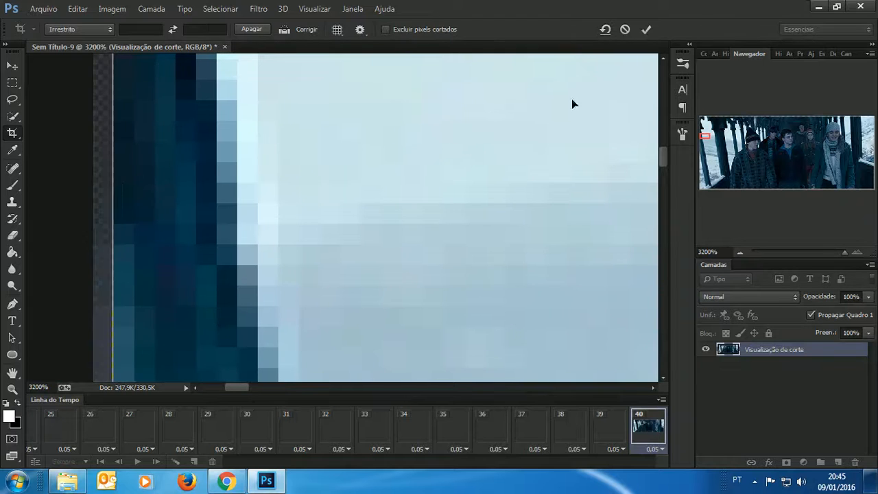
click(645, 31)
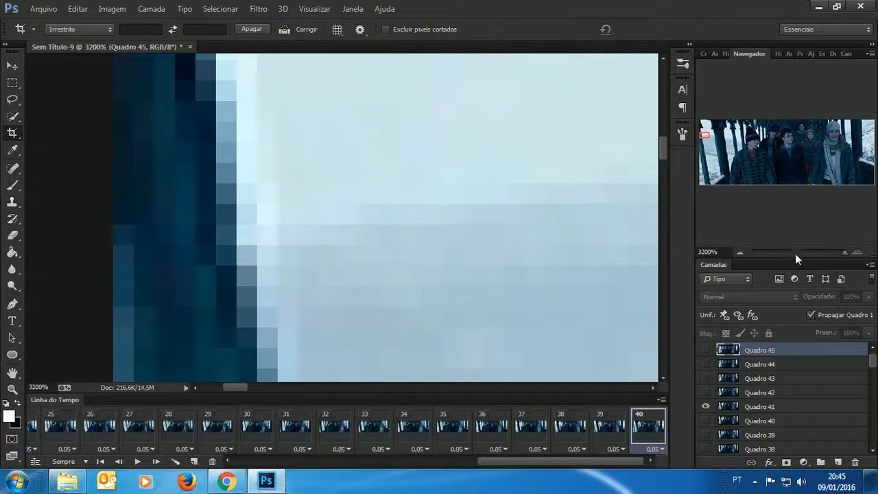
Step: Preview the cropped animation in Save for Web and save it as the GIF hp1, replacing the existing file
click(795, 254)
click(798, 252)
click(44, 8)
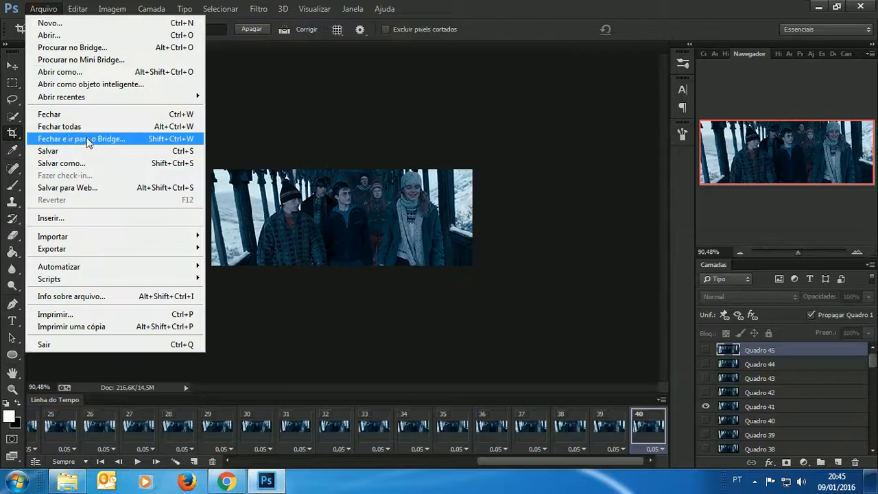
click(84, 187)
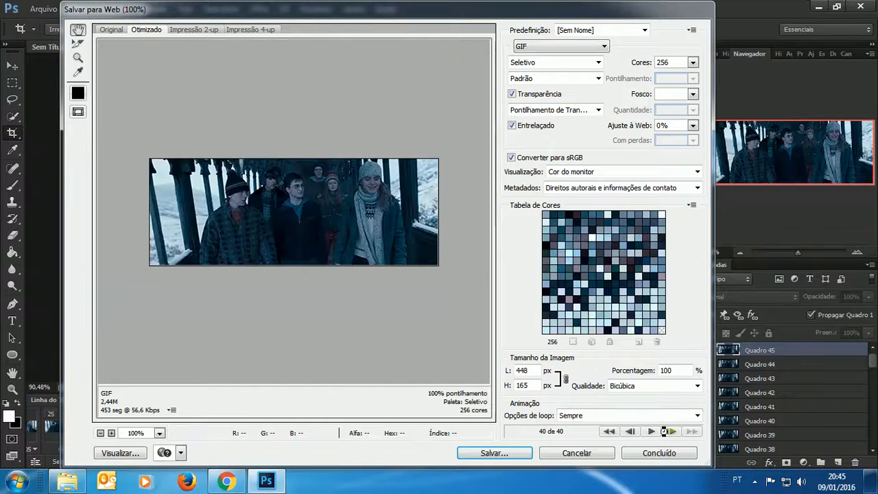
click(652, 431)
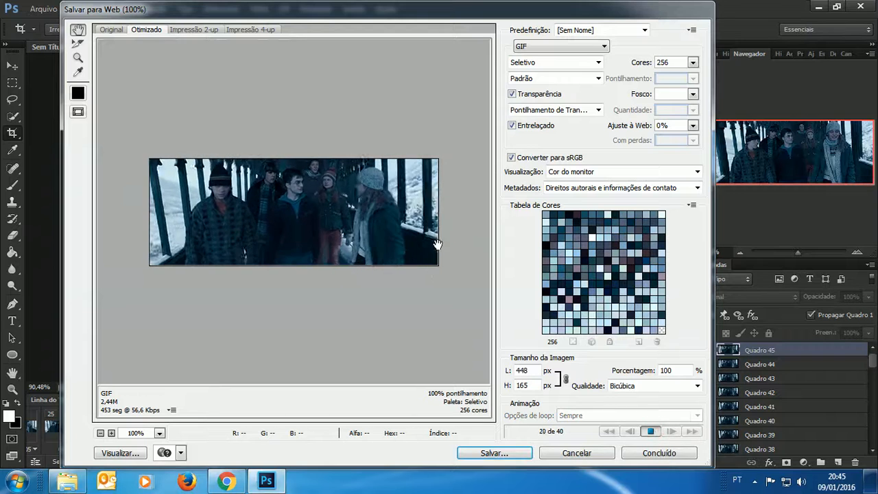
click(481, 452)
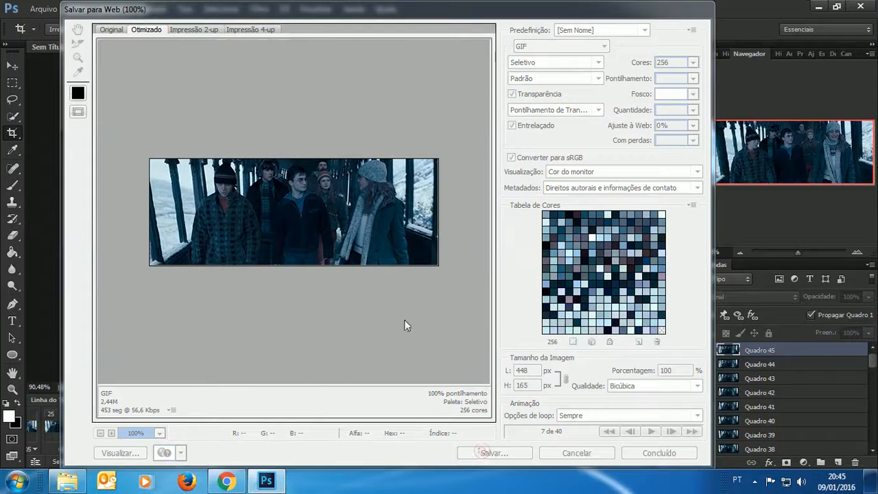
text(hp1)
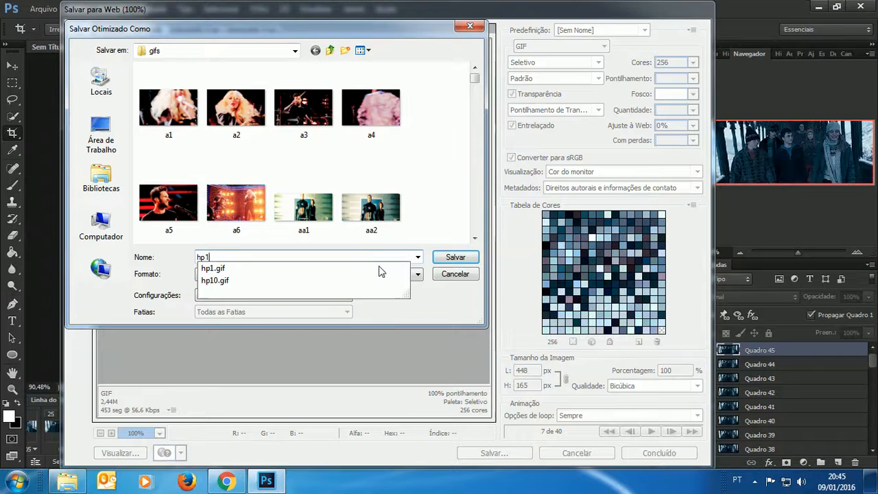
key(Return)
key(Return)
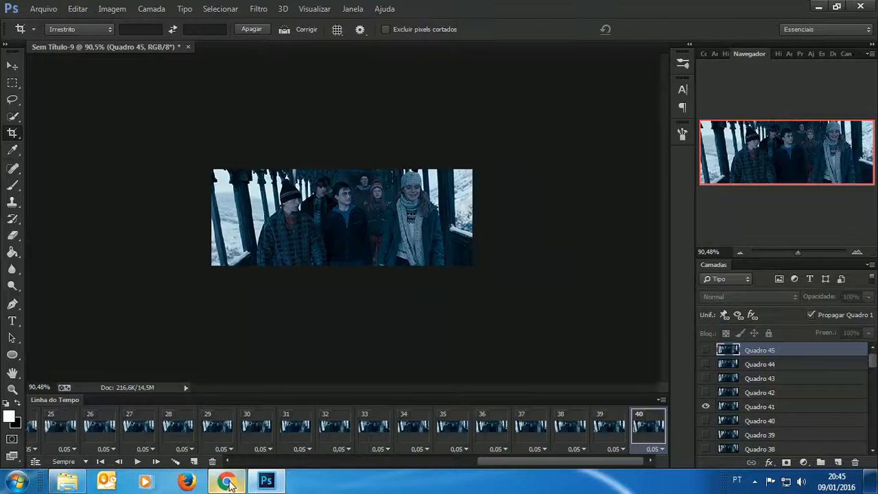
Step: Switch to the Tumblr drafts page in Chrome and start a new photo post with an uploaded image
click(227, 481)
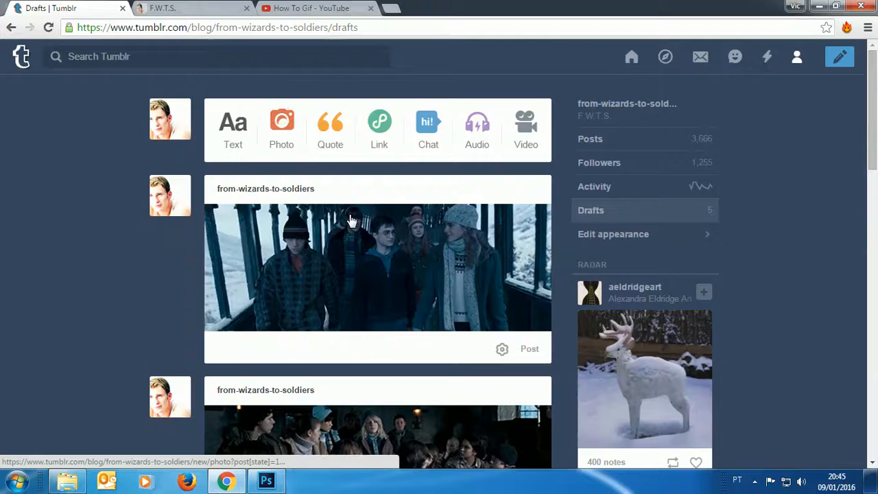
click(278, 116)
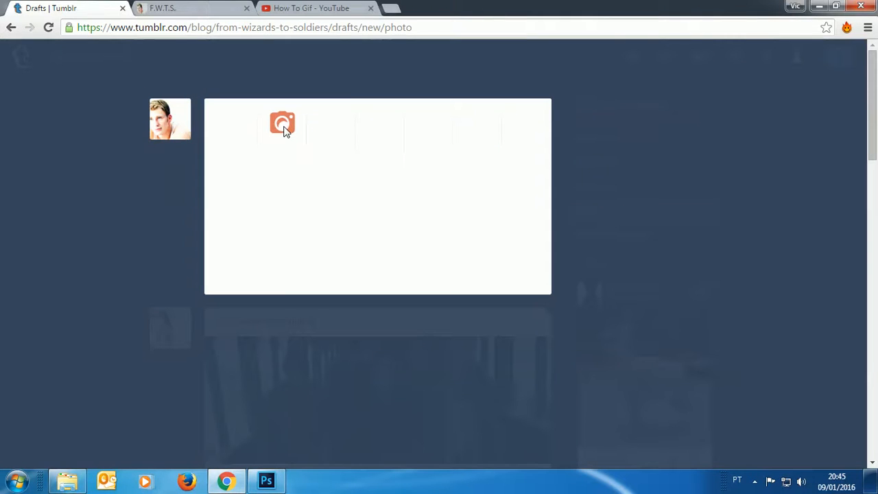
click(295, 192)
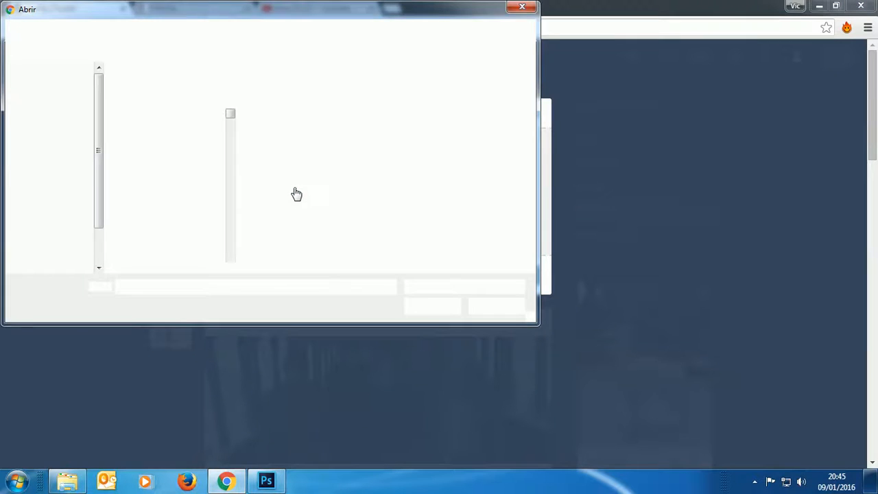
Step: Add hp1 from the gifs folder to the photo post and save the post as a draft
scroll(231, 139, down, 2)
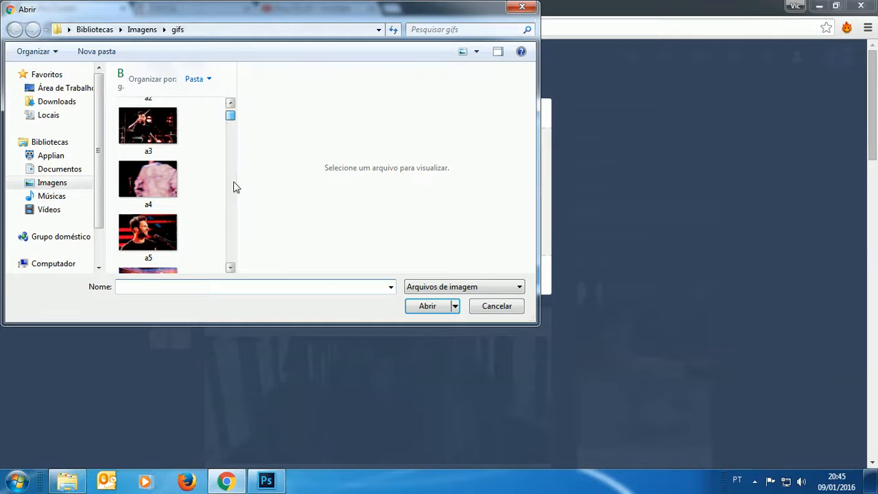
mouse_move(233, 187)
mouse_down()
mouse_move(233, 198)
mouse_move(232, 169)
mouse_move(233, 183)
mouse_up()
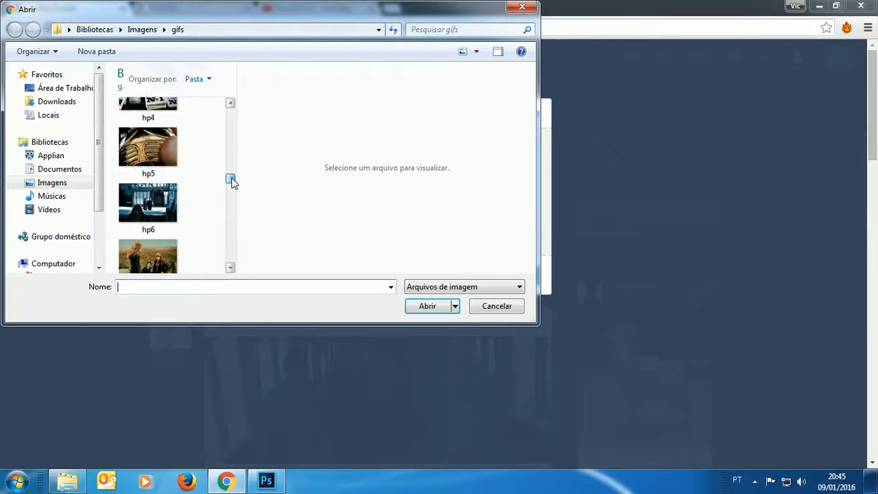
click(153, 198)
scroll(177, 191, down, 4)
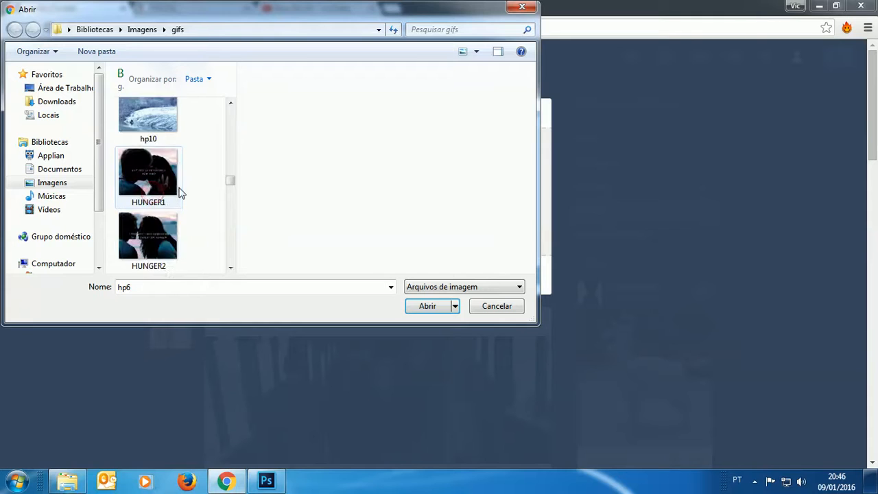
scroll(177, 191, up, 8)
scroll(179, 193, up, 3)
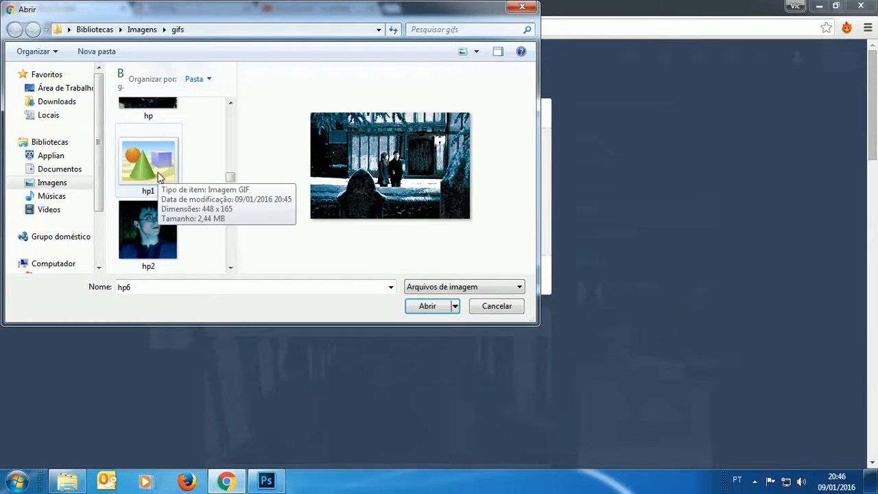
click(158, 177)
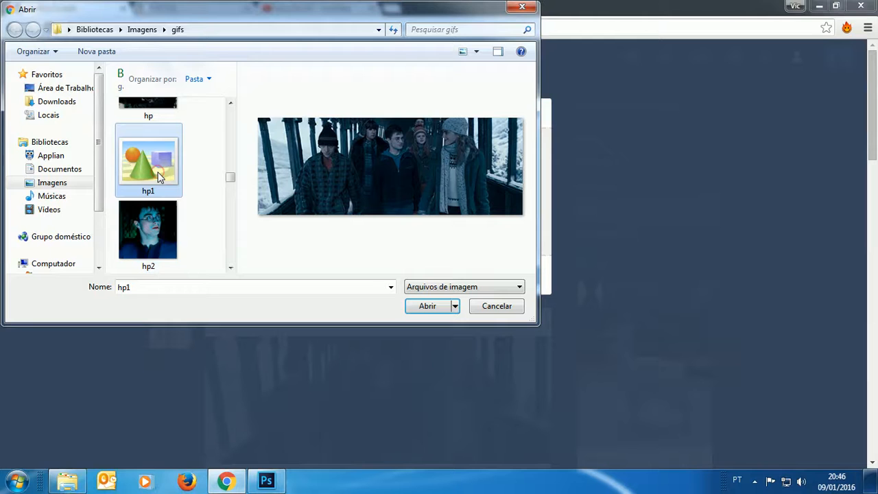
click(426, 307)
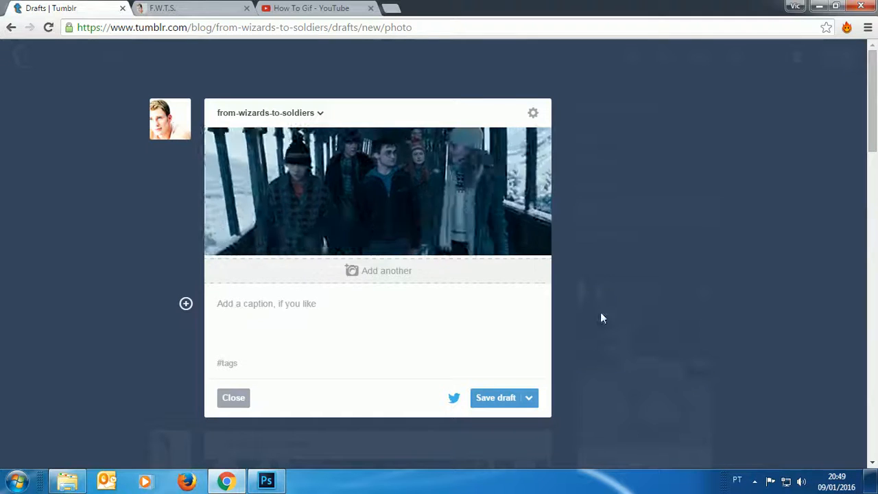
click(494, 398)
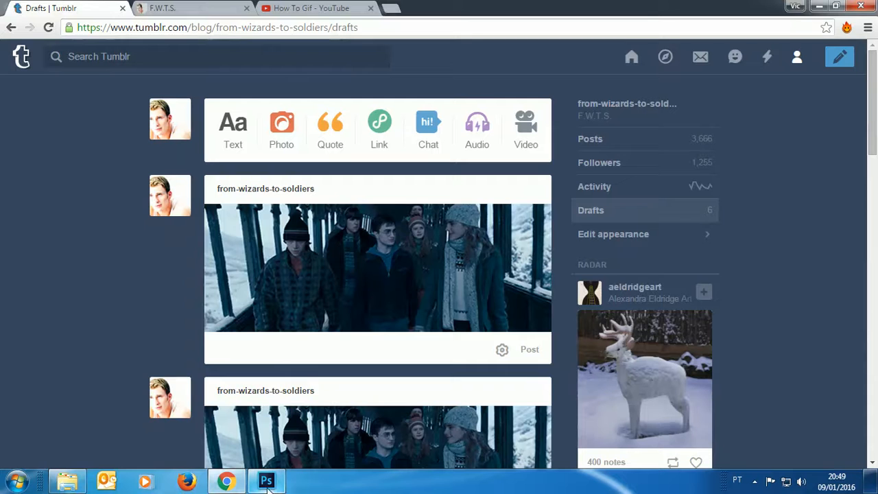
scroll(467, 265, down, 2)
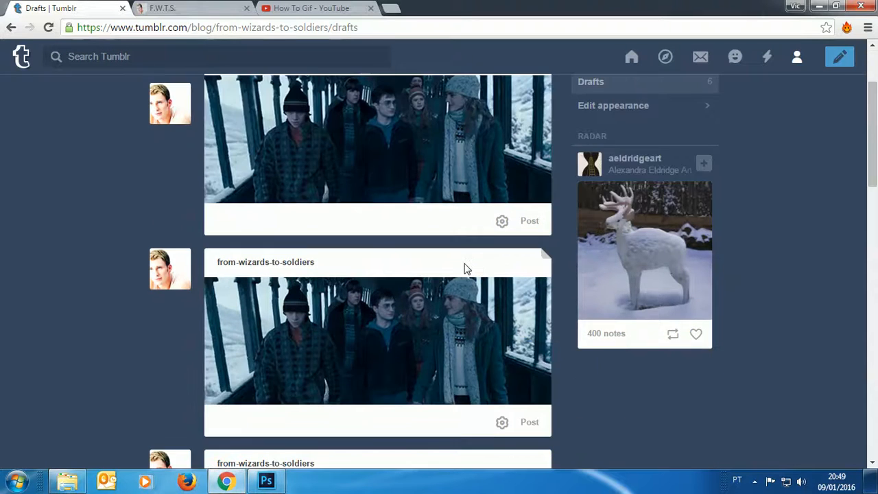
scroll(457, 282, up, 2)
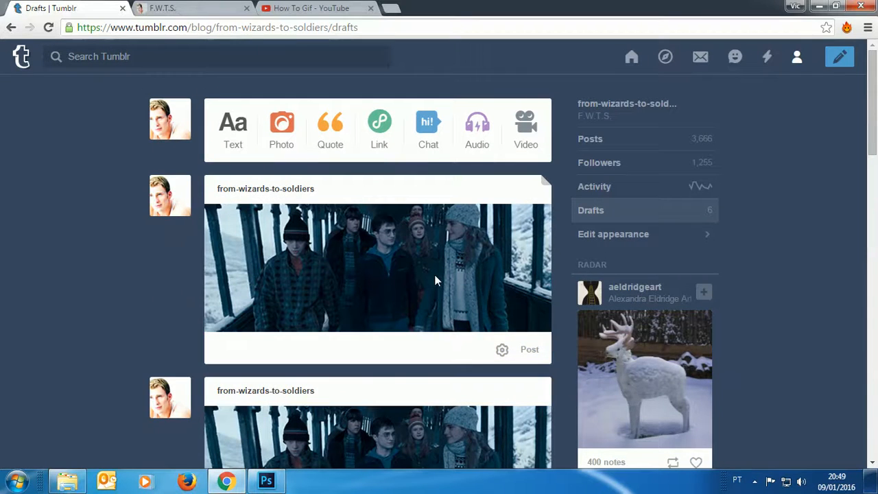
Step: Switch to Photoshop and play the animation in the timeline to check its speed
click(267, 482)
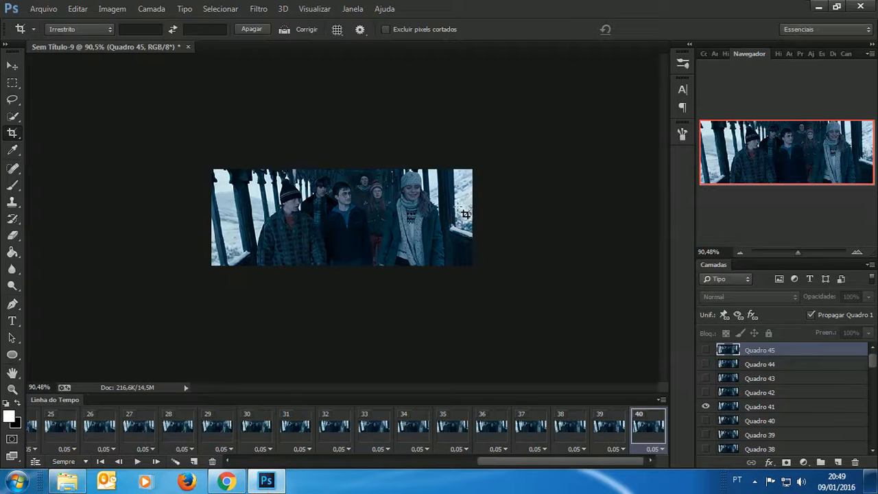
drag(803, 252, 799, 252)
click(136, 462)
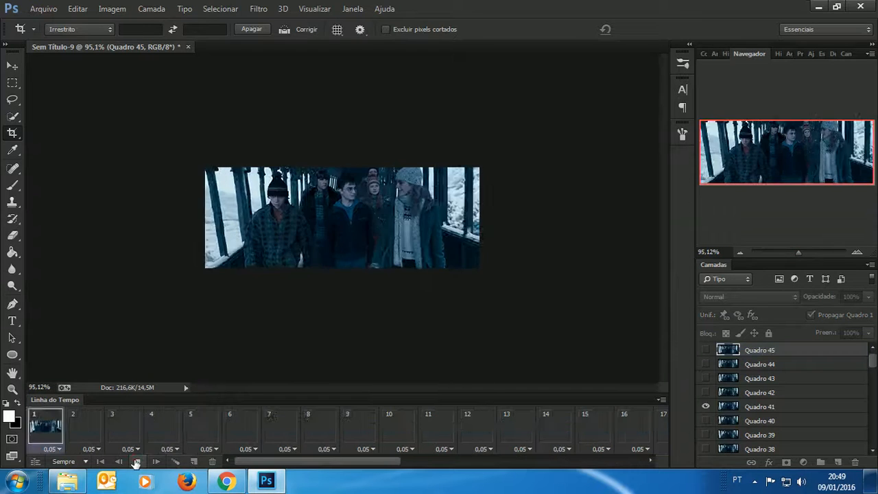
click(136, 462)
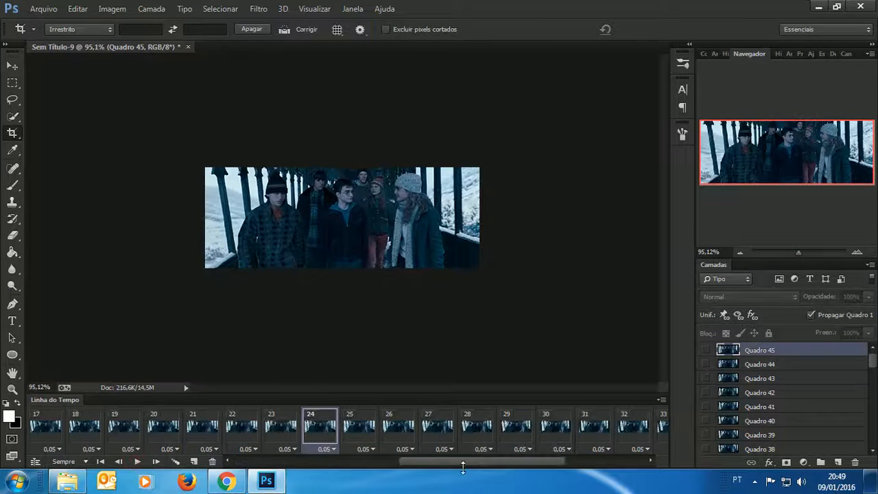
Step: Set the delay of all frames in the timeline to 0.04 seconds
drag(299, 461, 601, 474)
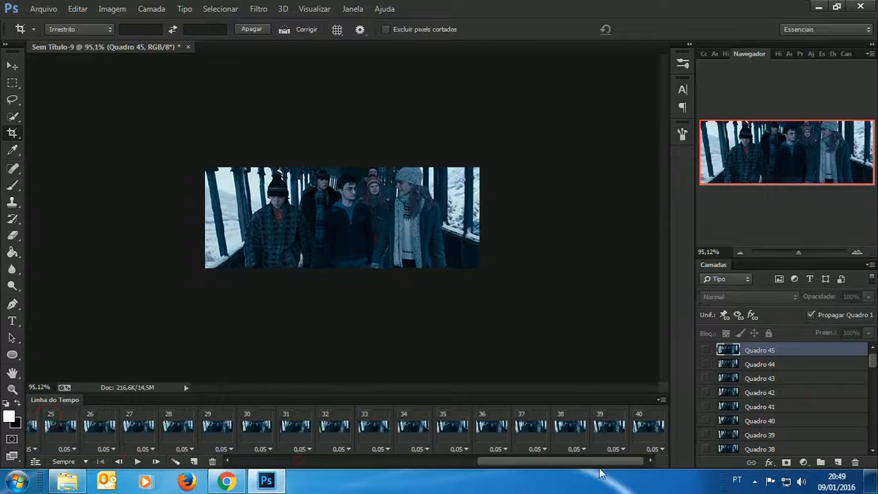
click(615, 449)
click(631, 417)
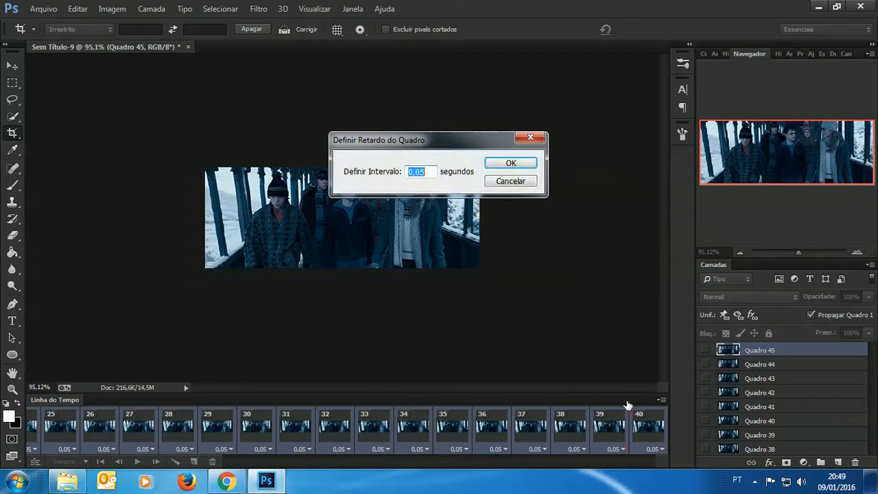
click(511, 162)
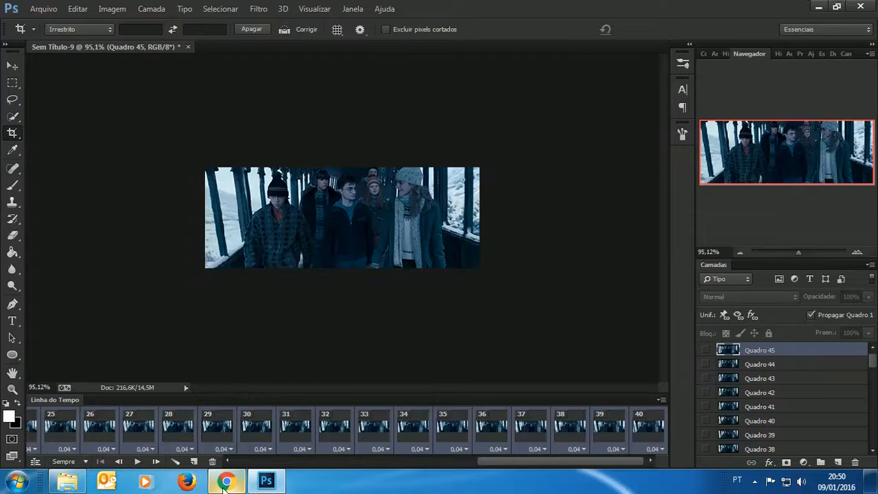
mouse_move(223, 485)
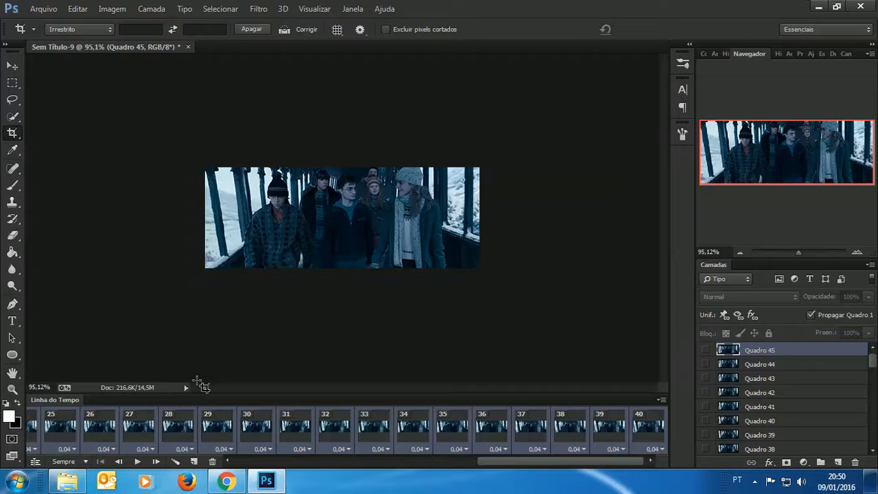
Step: Replay the animation and delete frames 37 to 40 from the end of the timeline
click(599, 436)
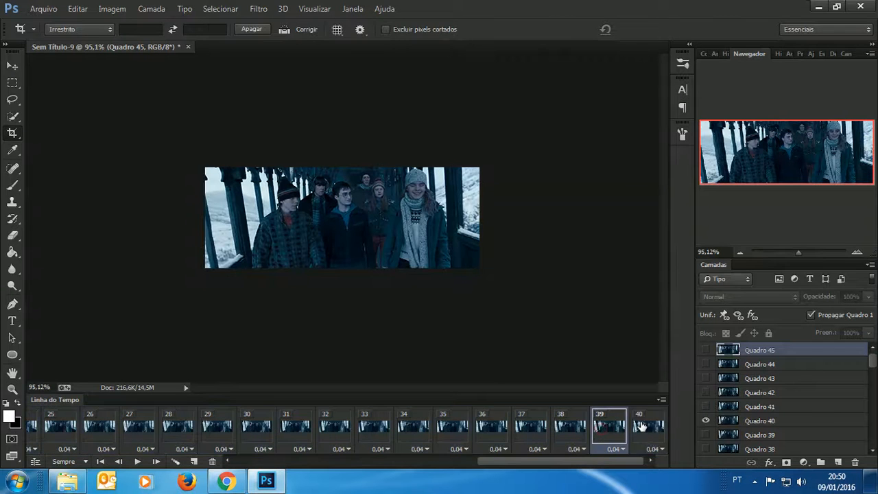
drag(577, 463, 597, 472)
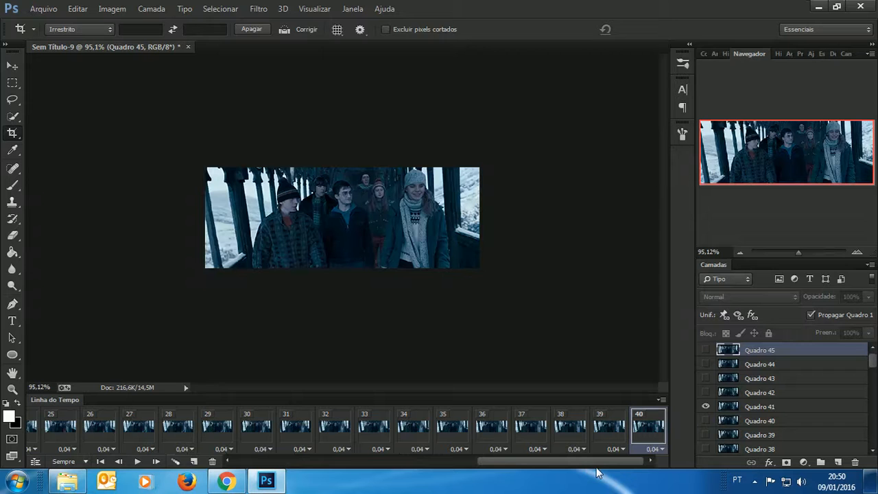
click(138, 461)
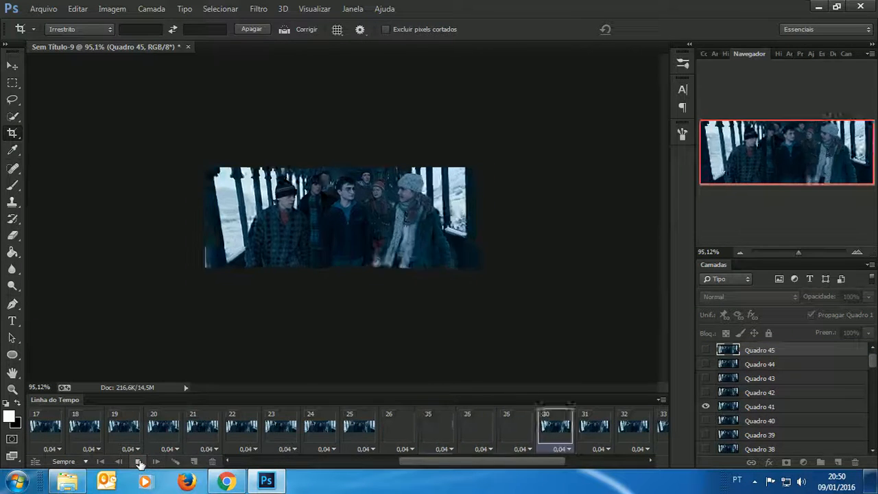
click(139, 462)
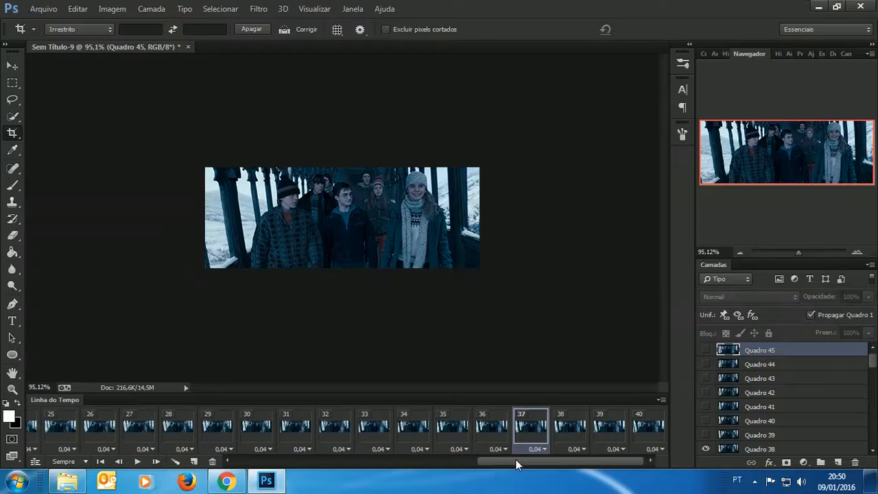
shift+click(643, 434)
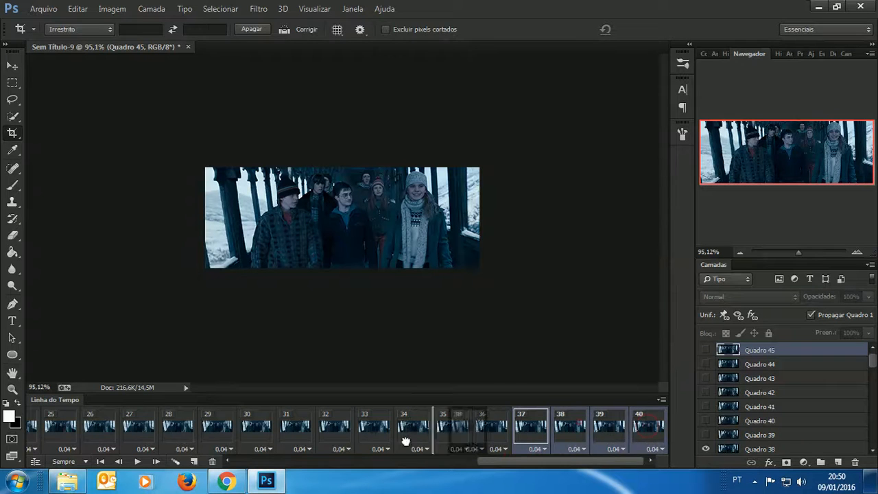
click(212, 461)
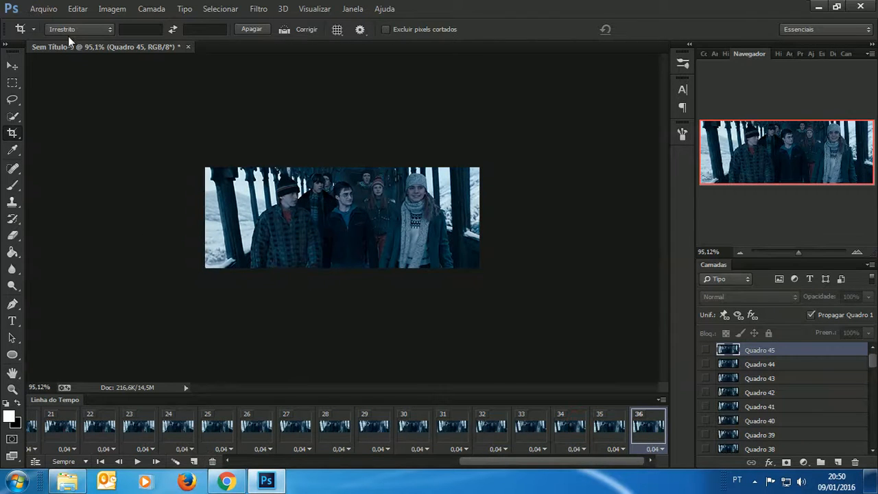
Step: Export the shortened animation for the web as the GIF hp1 in the gifs folder, overwriting the previous version
click(44, 8)
click(92, 186)
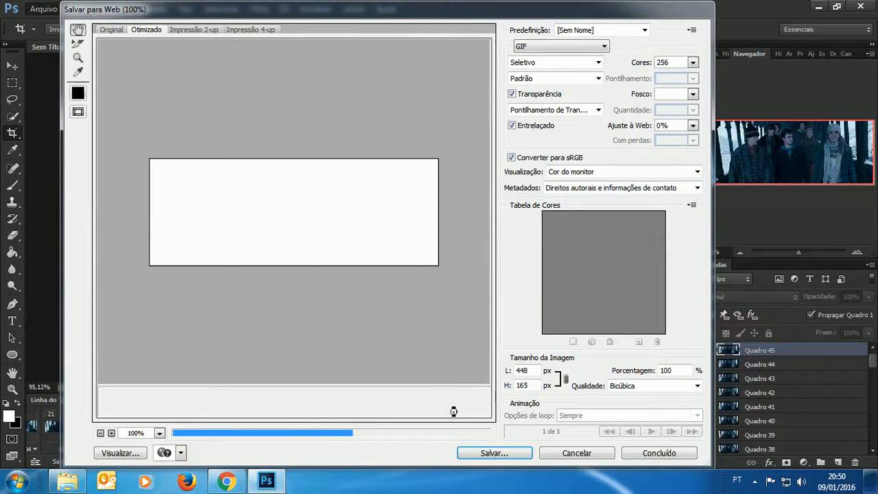
click(492, 454)
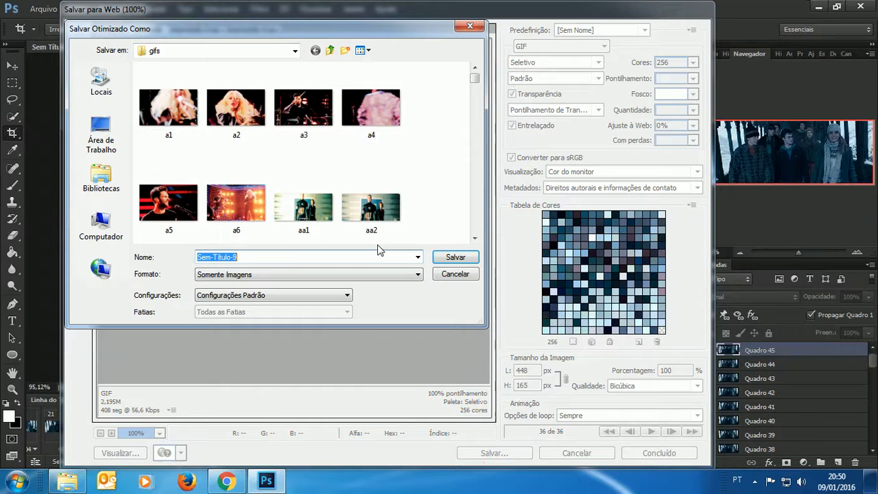
text(hp1)
key(Return)
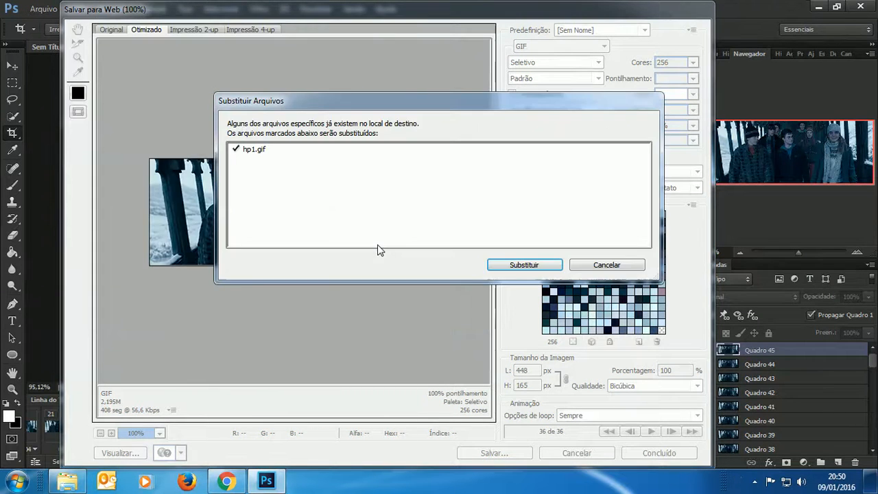
click(520, 264)
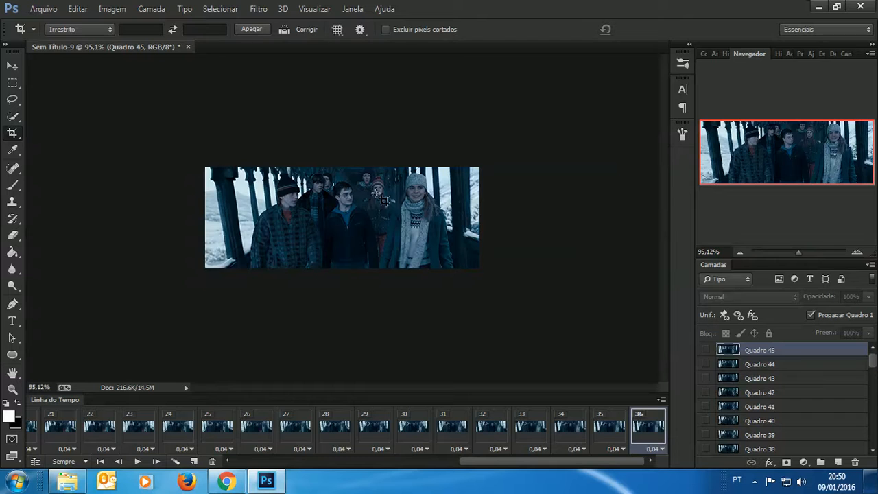
Step: Switch to Tumblr in Chrome, upload the GIF hp1 from the gifs folder as a new photo post and save it as a draft
click(826, 6)
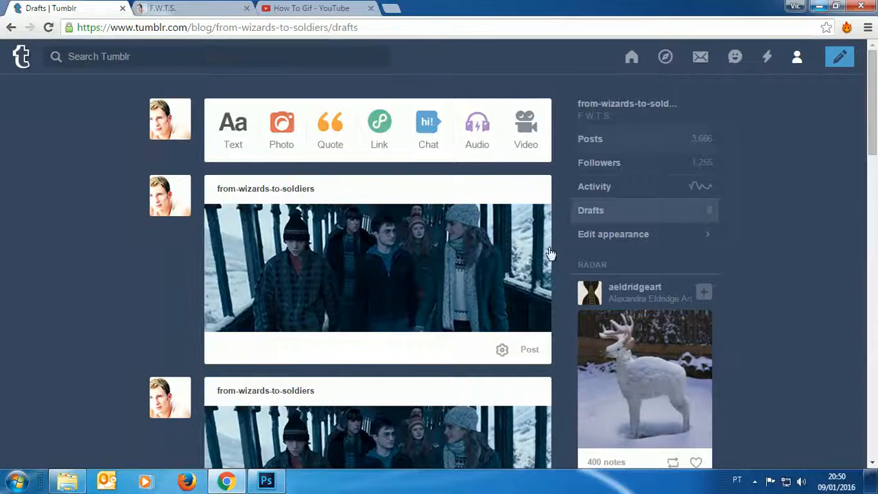
click(280, 123)
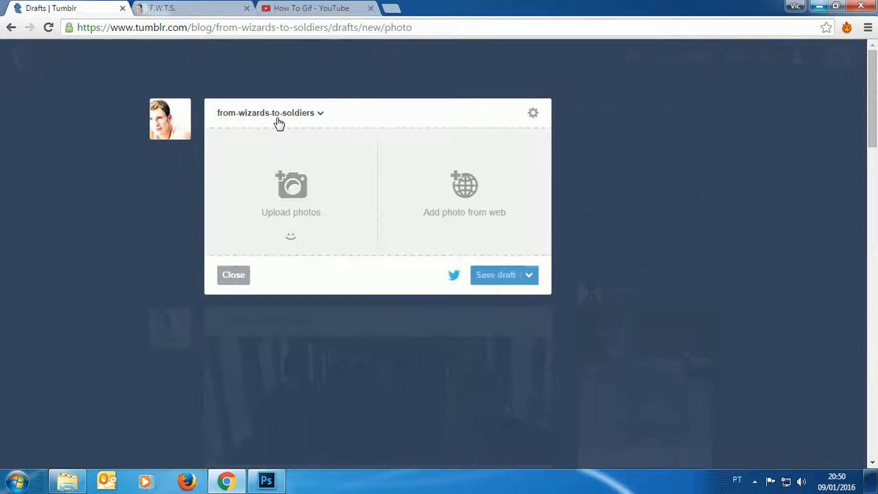
click(306, 177)
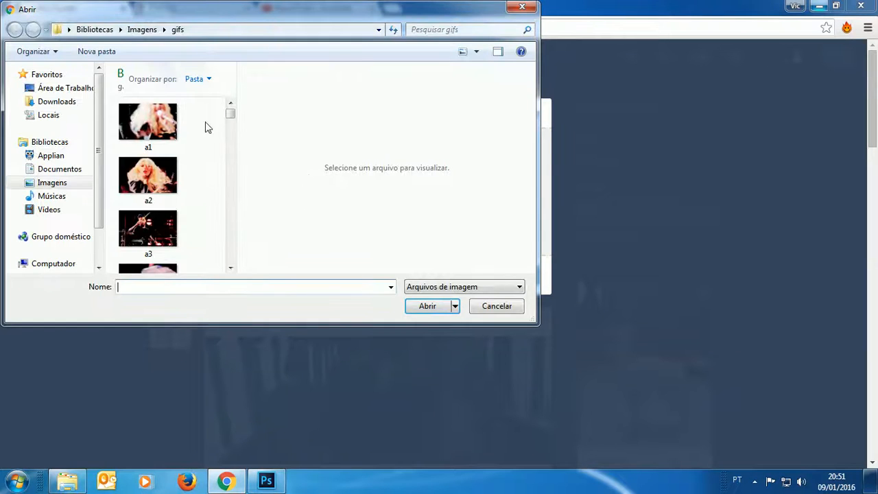
drag(228, 110, 230, 184)
click(175, 136)
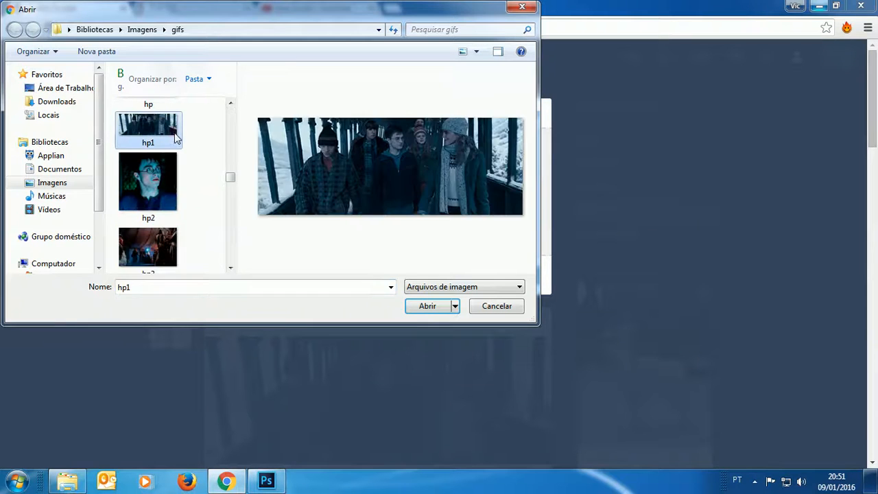
click(422, 309)
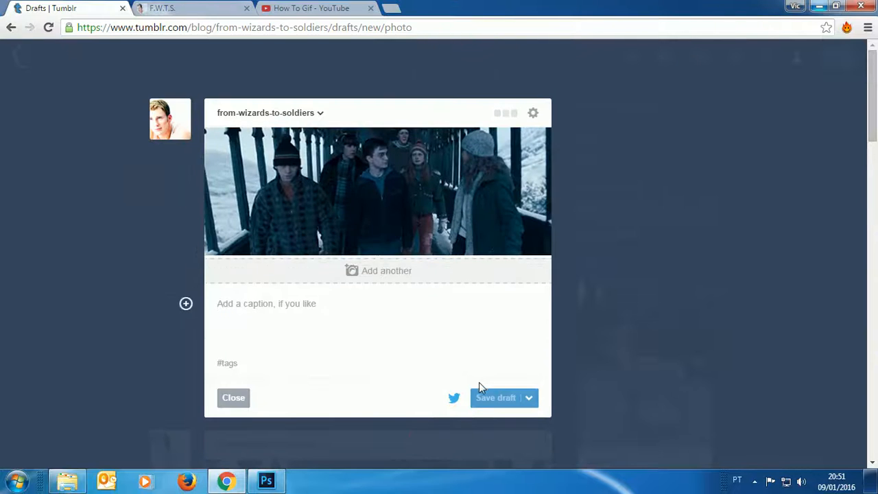
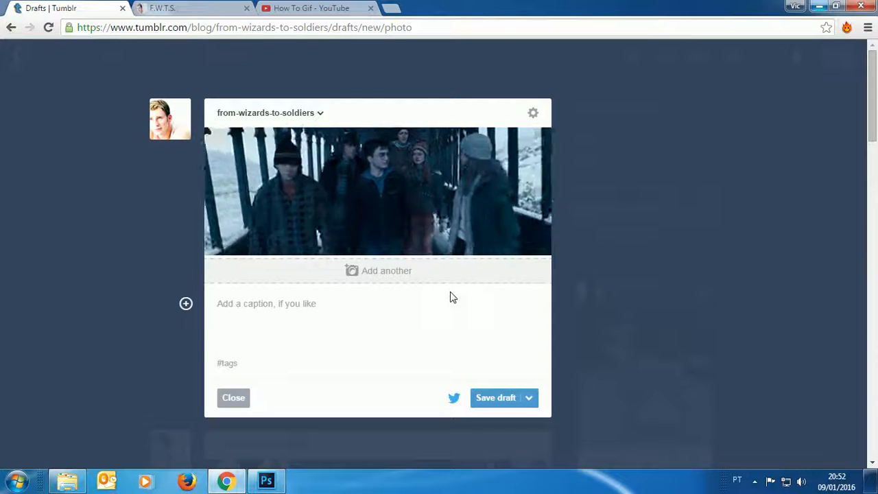
click(499, 399)
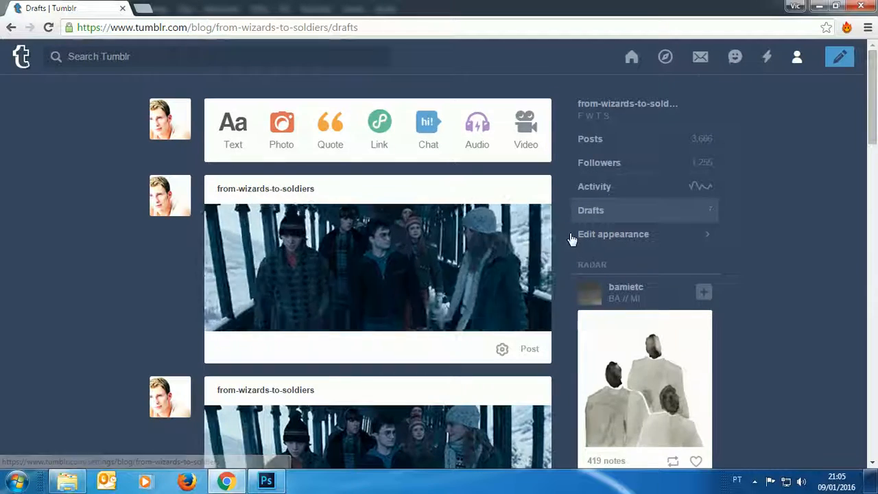
Step: Compare the playback of the two newest GIF drafts and check the options available for the first one
scroll(571, 239, down, 1)
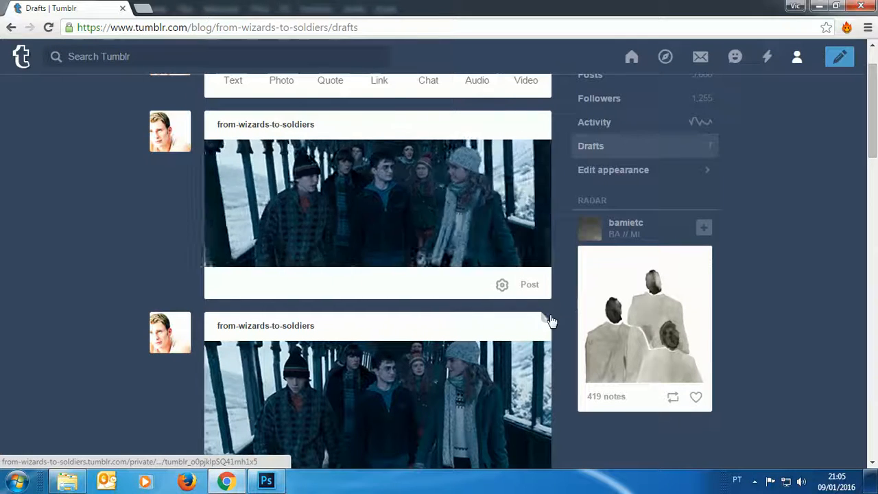
scroll(566, 333, up, 1)
scroll(561, 337, down, 2)
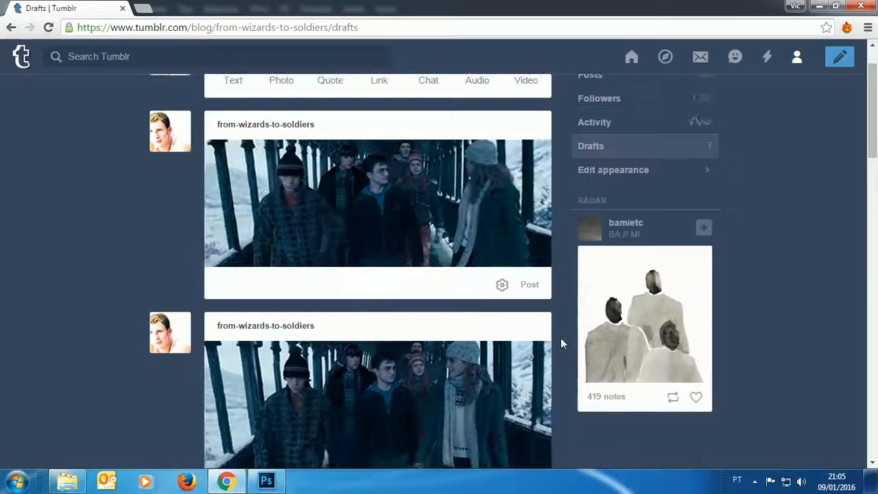
scroll(561, 338, up, 1)
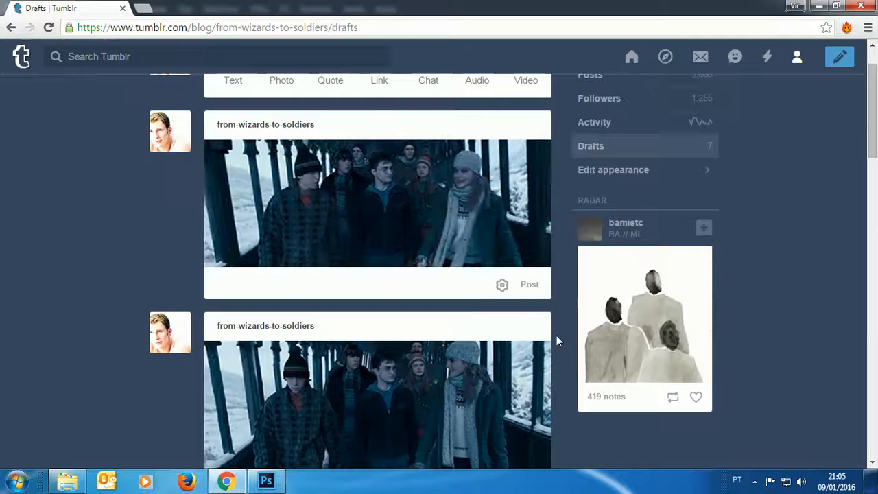
scroll(556, 337, up, 1)
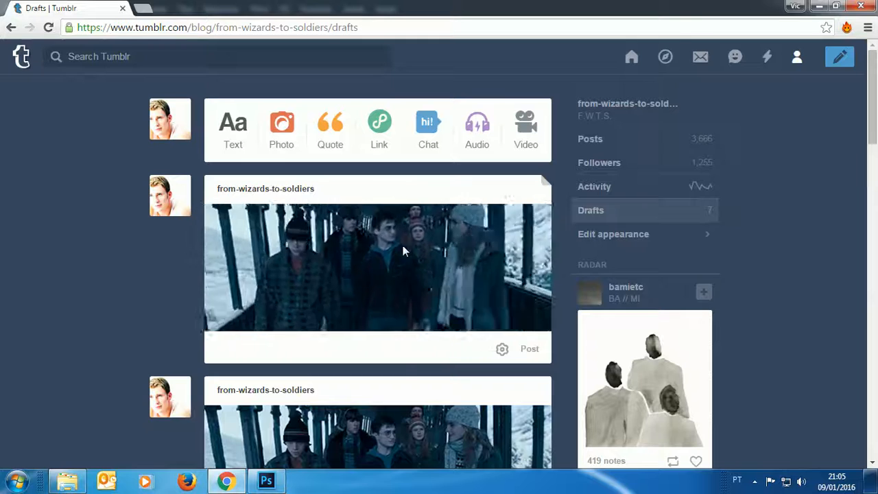
scroll(391, 403, down, 1)
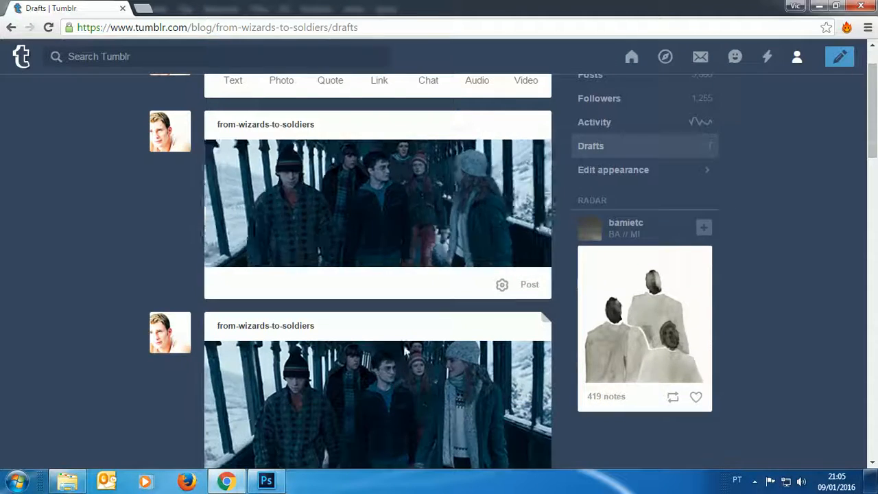
scroll(402, 342, up, 1)
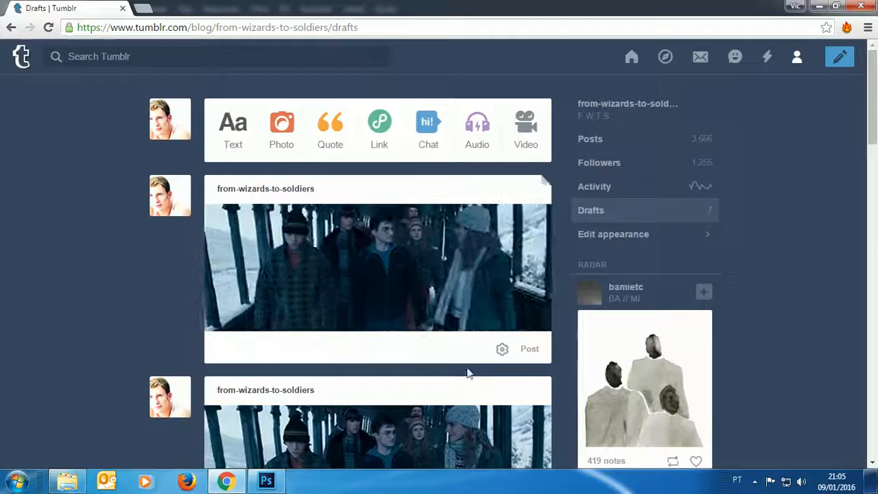
click(501, 352)
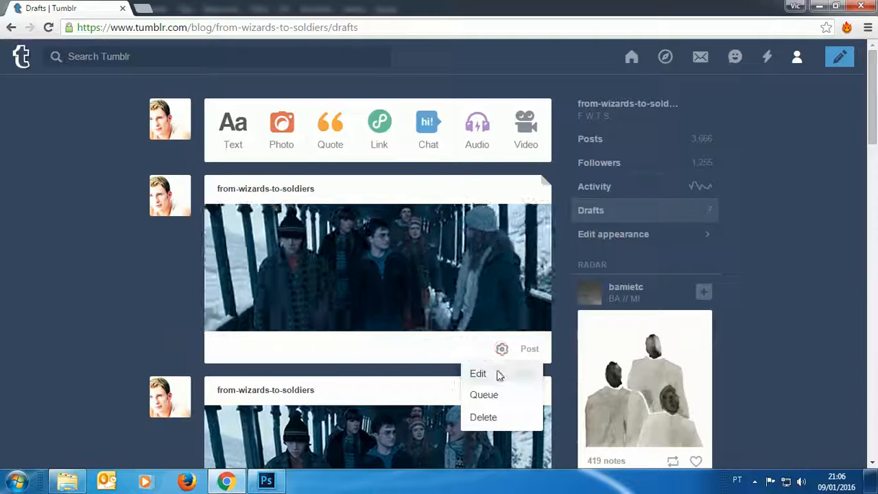
click(137, 298)
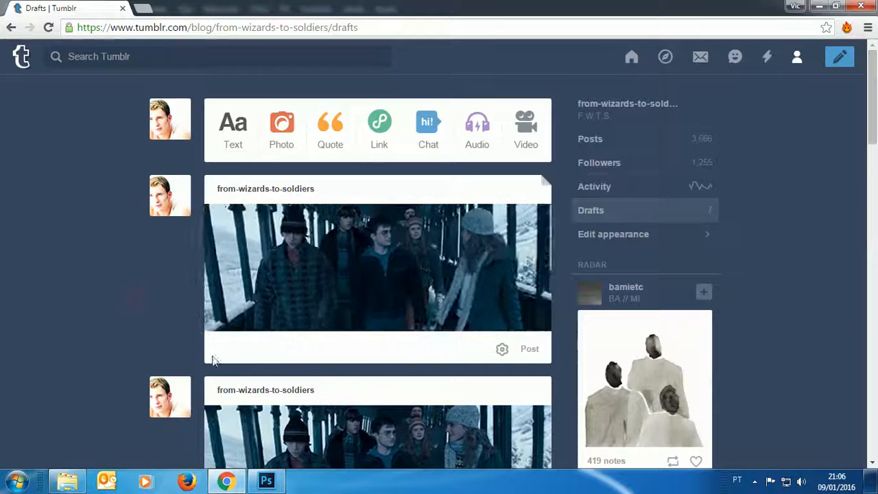